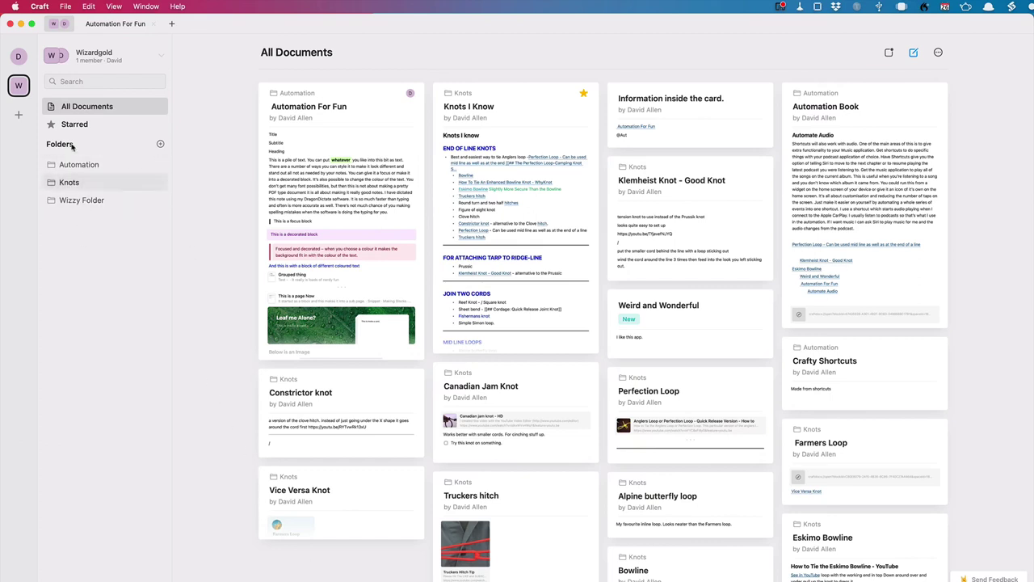
Switch to the personal space to view its documents and return to the Wizardgold space
click(74, 59)
click(103, 102)
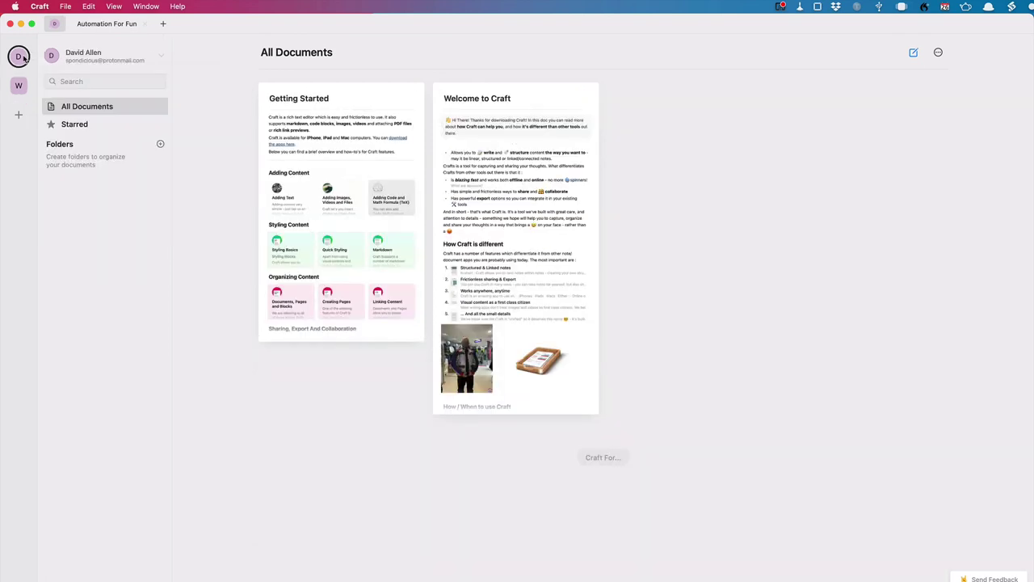
click(19, 85)
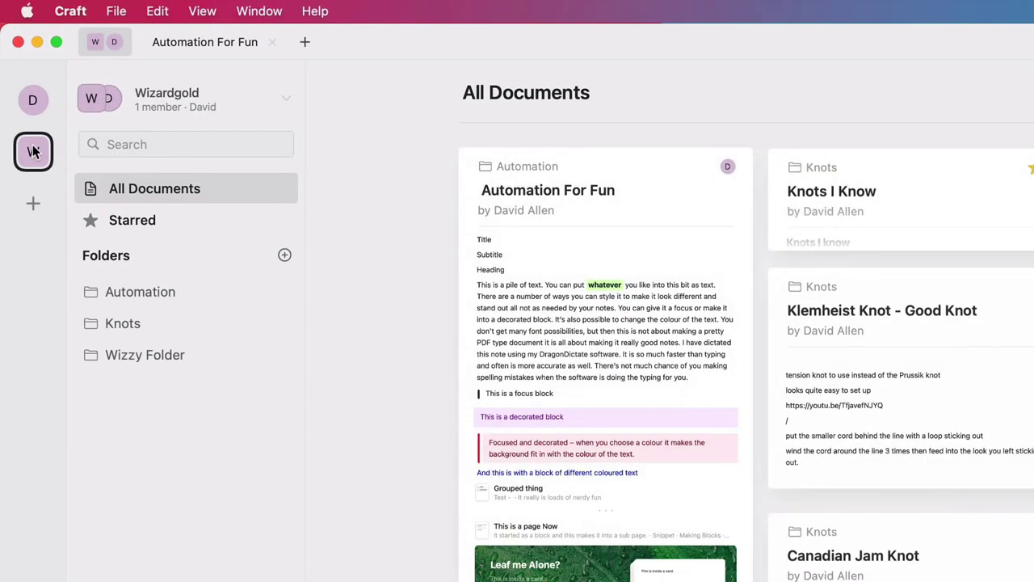
Browse the starred documents and the Automation, Knots and Wizzy Folder folders, ending on the full document list
click(148, 231)
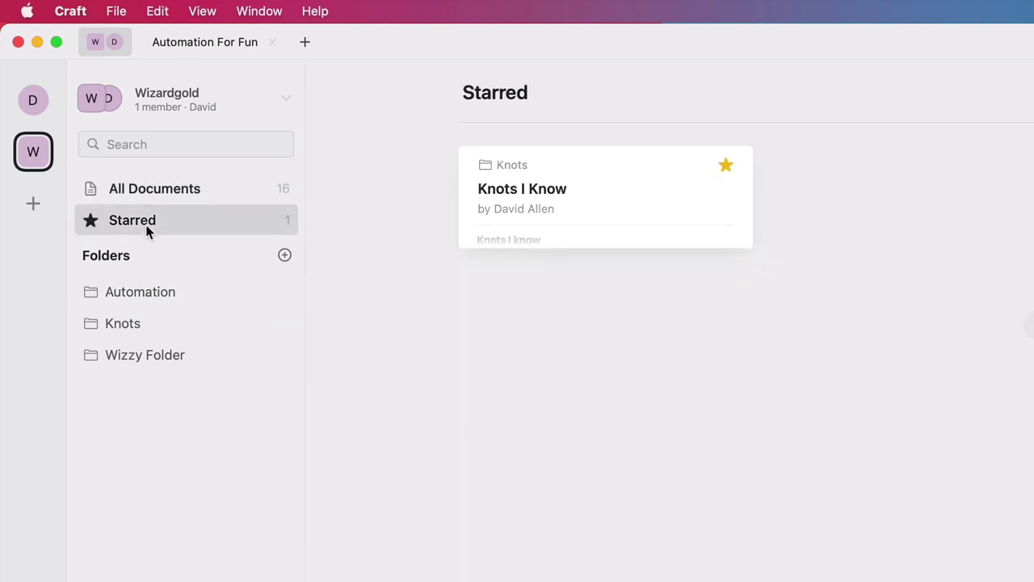
click(160, 289)
click(158, 324)
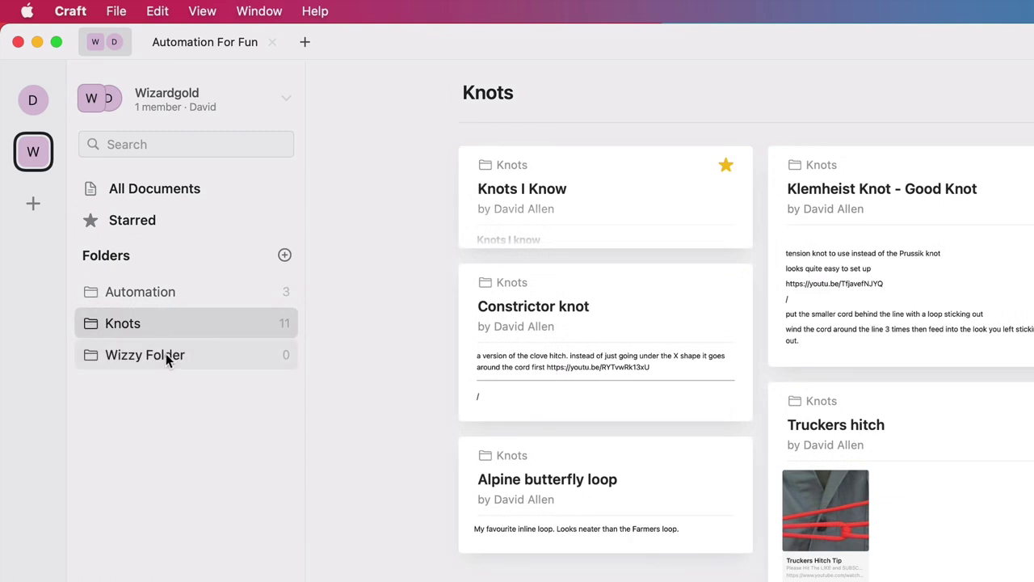
click(168, 359)
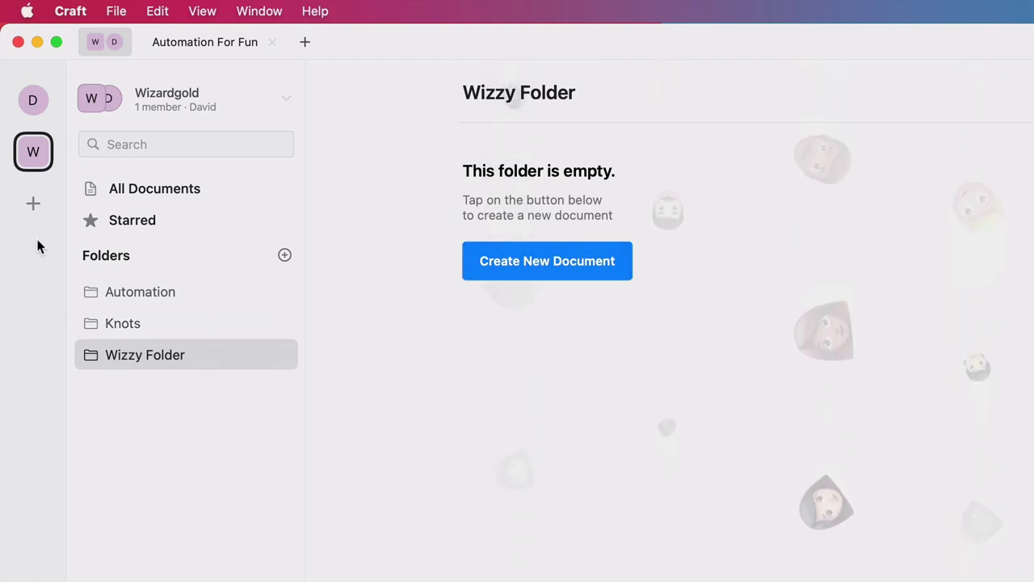
click(163, 194)
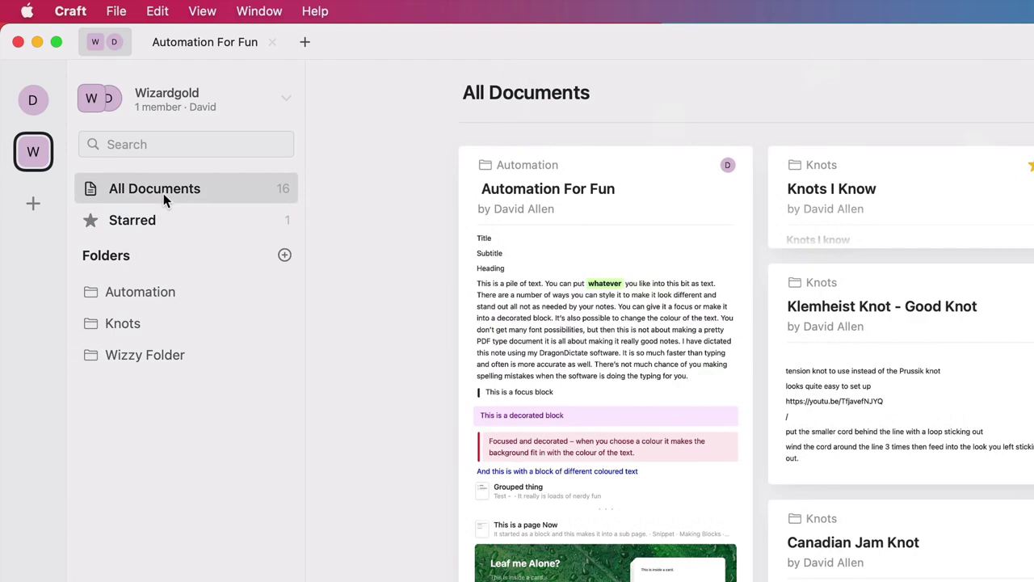
Open the Automation For Fun document and style its first three lines as Title, Subtitle and Heading respectively
click(608, 379)
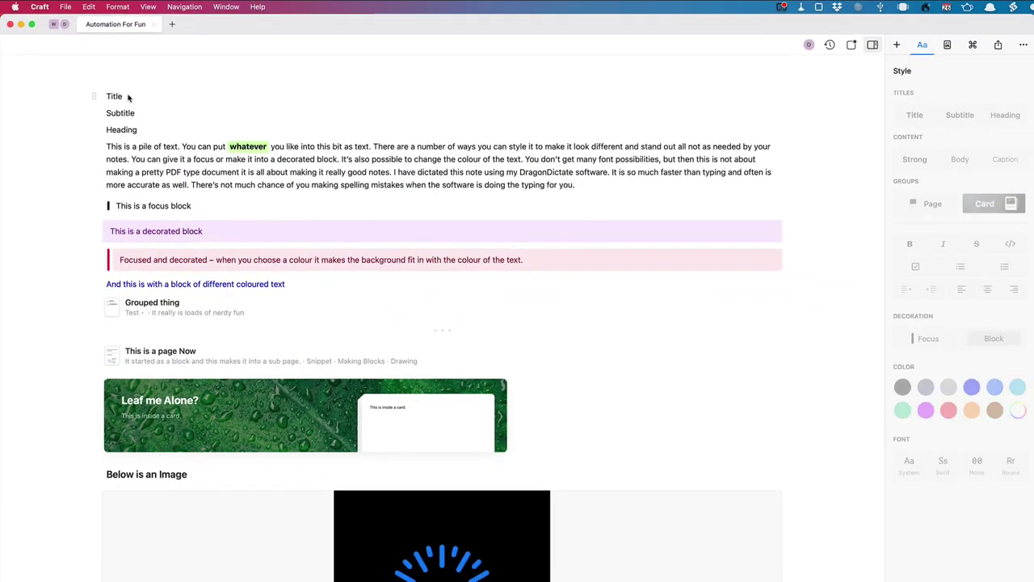
click(127, 98)
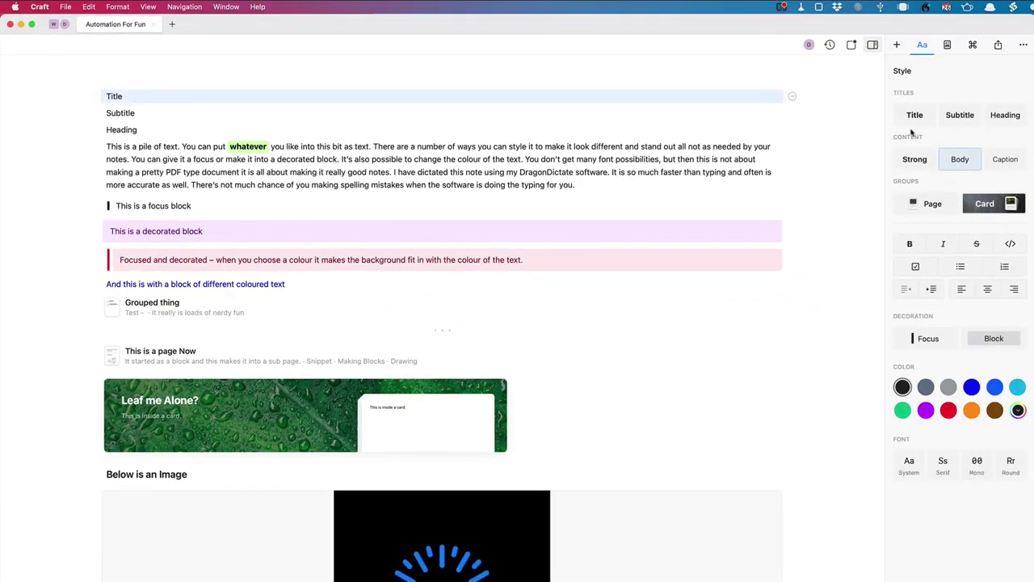
click(914, 120)
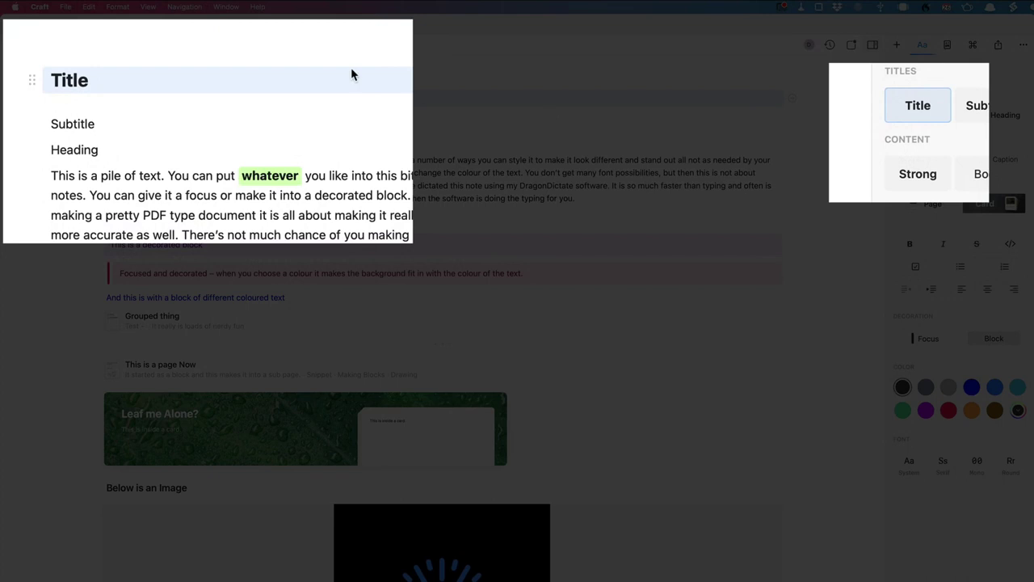
click(111, 125)
click(960, 115)
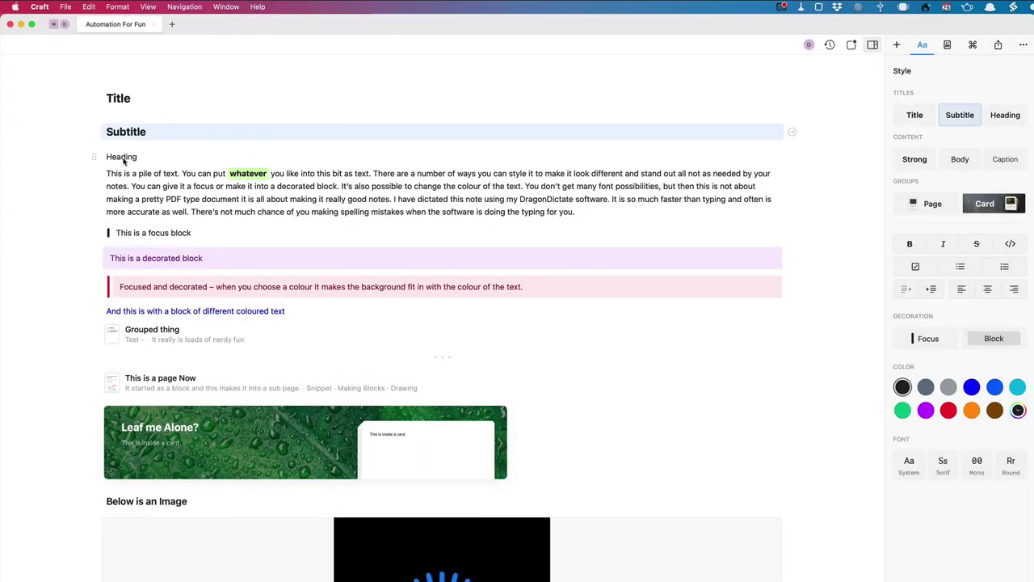
click(123, 159)
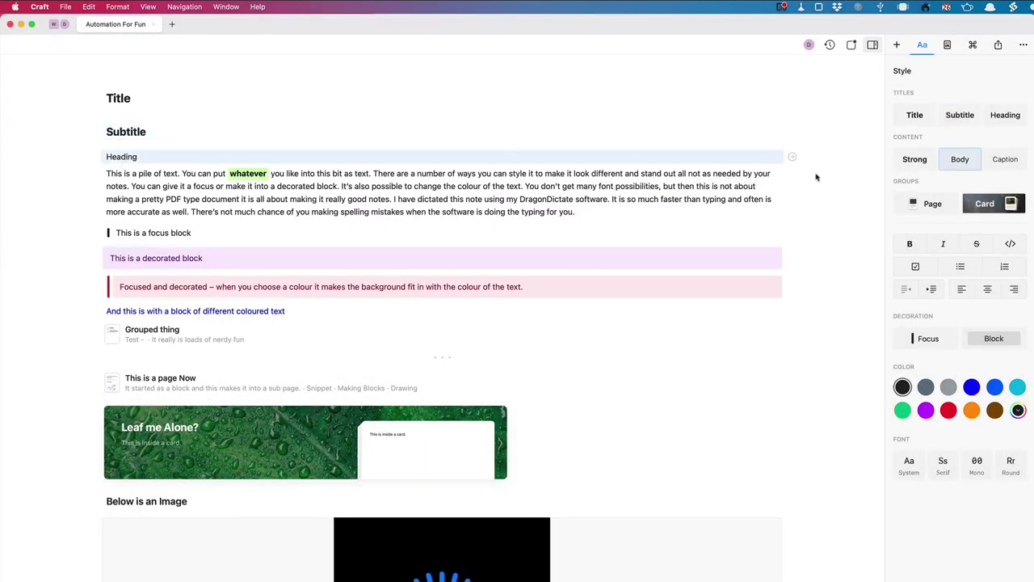
click(1005, 113)
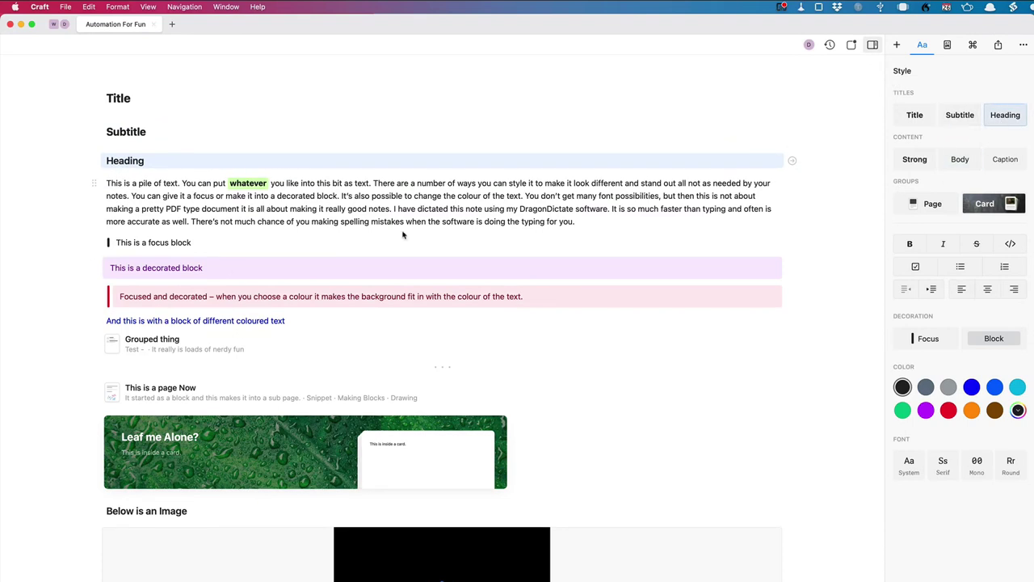
Try the Strong style on the long paragraph under the heading and return it to Body
click(133, 196)
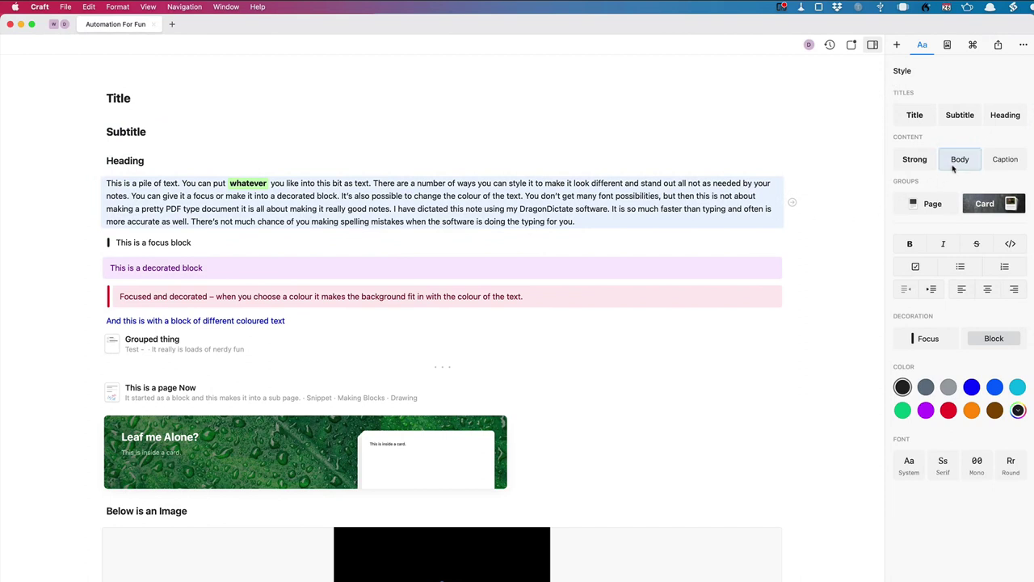
click(926, 165)
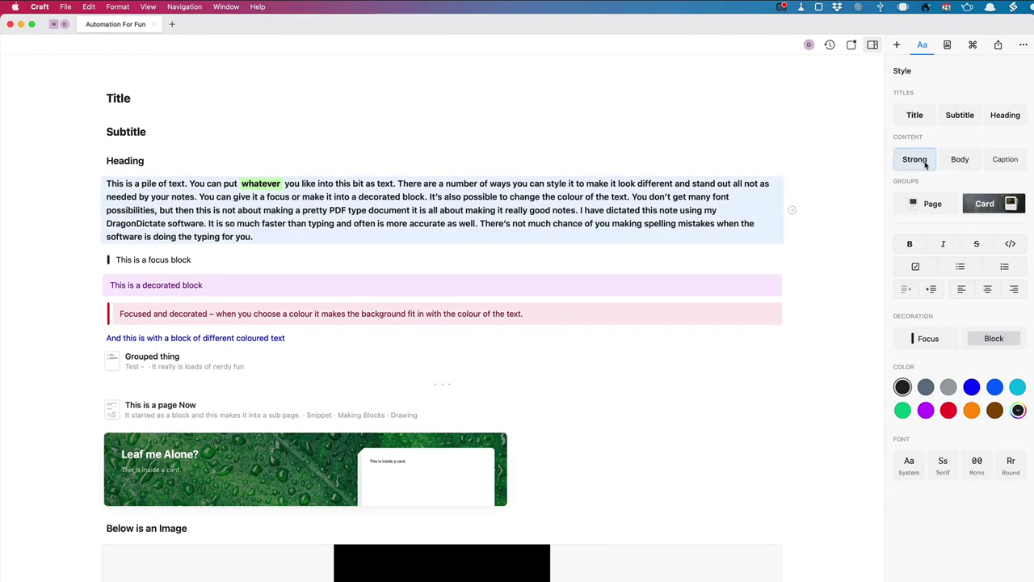
click(960, 159)
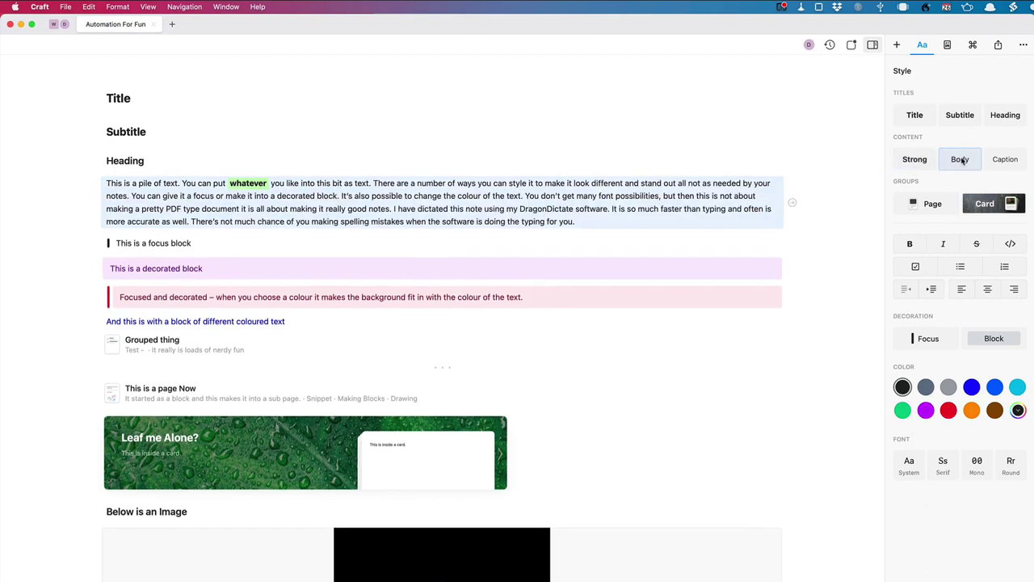
Apply strikethrough and italic formatting to the word "decorated" in the long paragraph
click(287, 194)
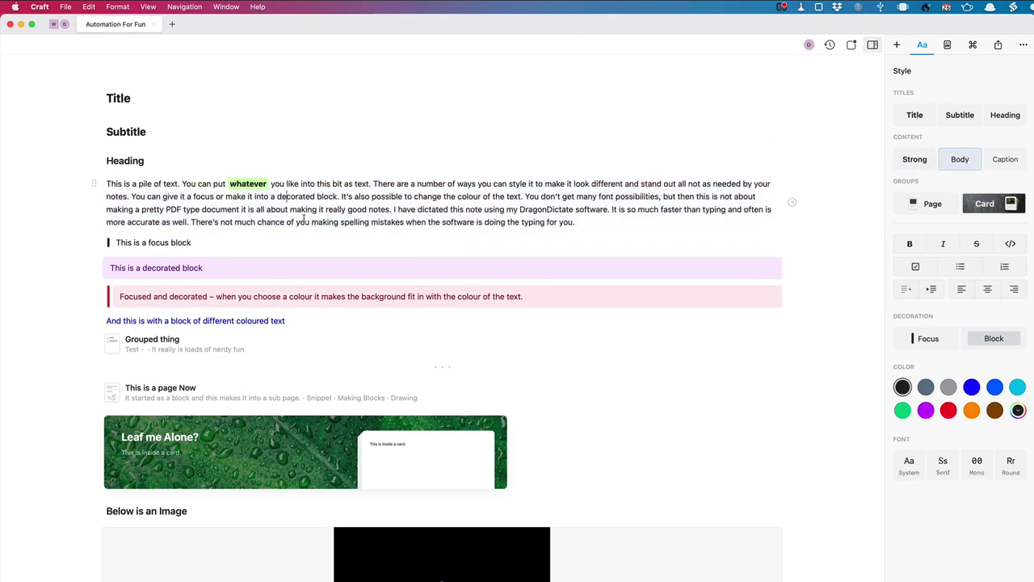
double_click(296, 196)
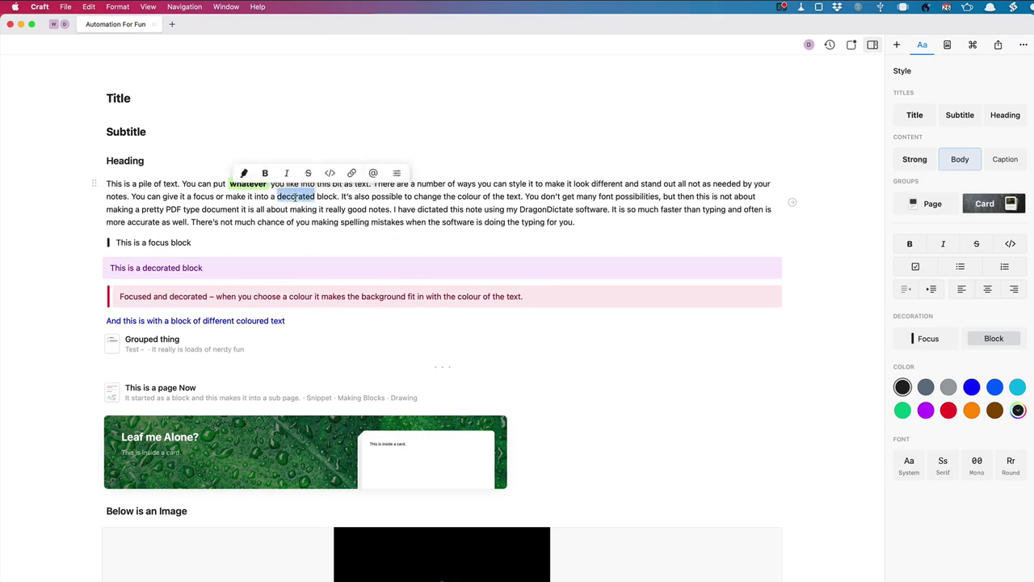
click(309, 173)
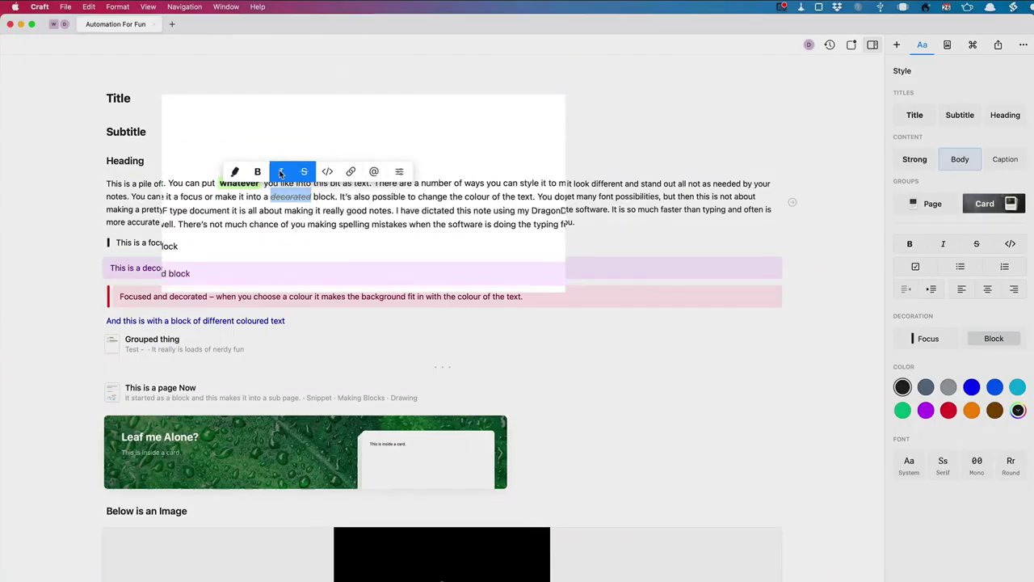
click(217, 157)
click(247, 224)
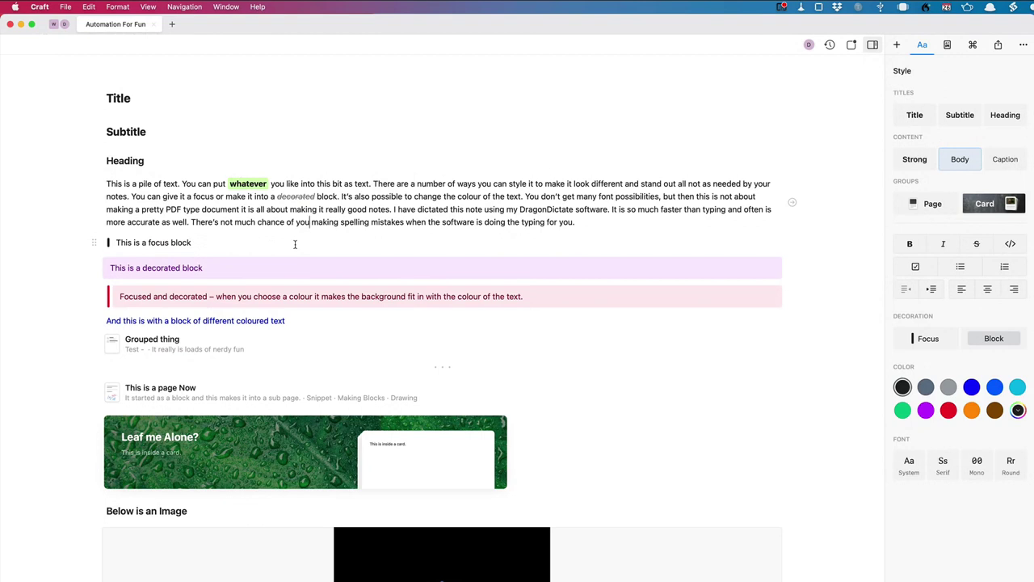
Remove the Focus decoration from the "This is a focus block" line and apply it again
click(468, 299)
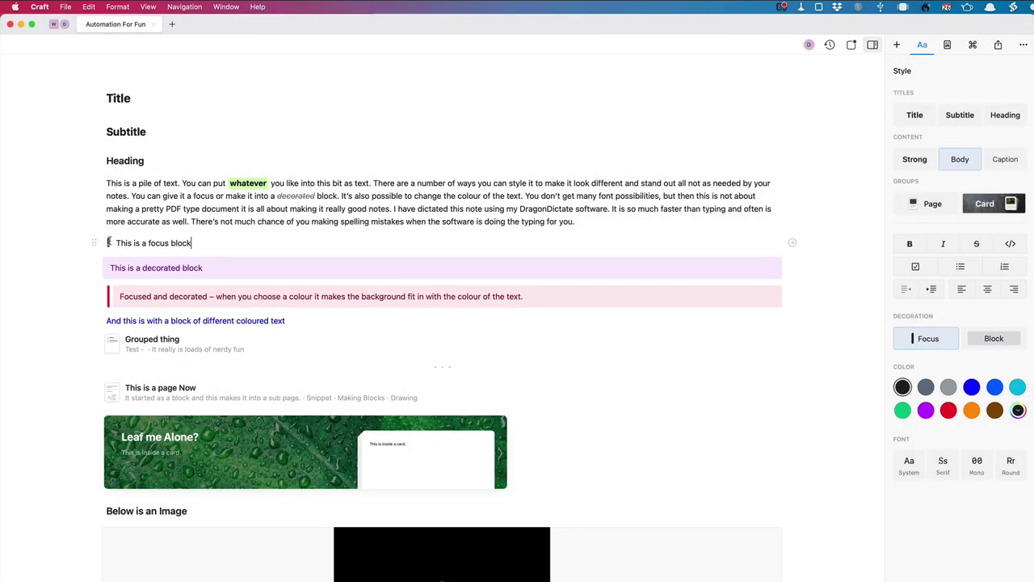
key(Escape)
click(936, 340)
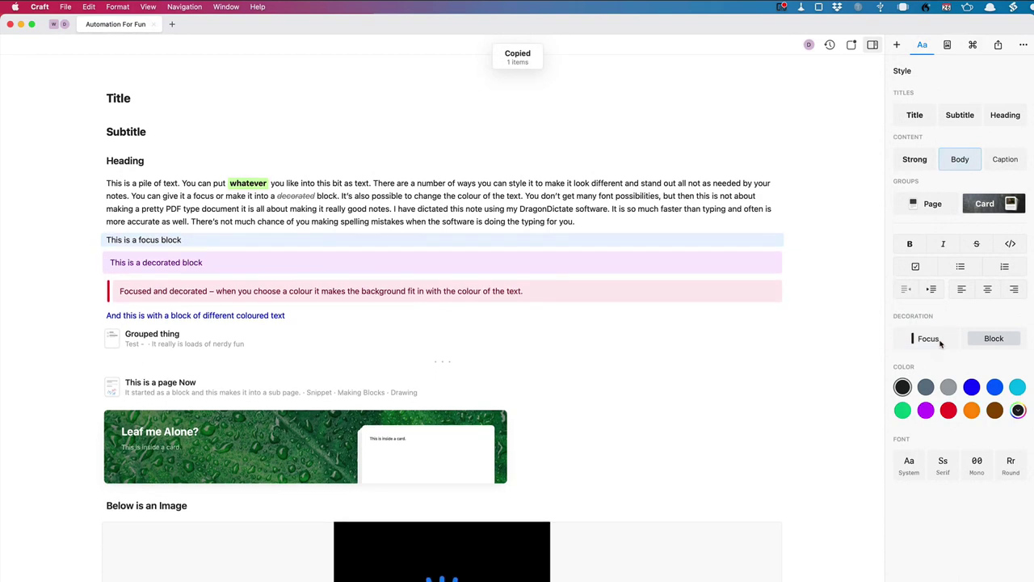
click(940, 343)
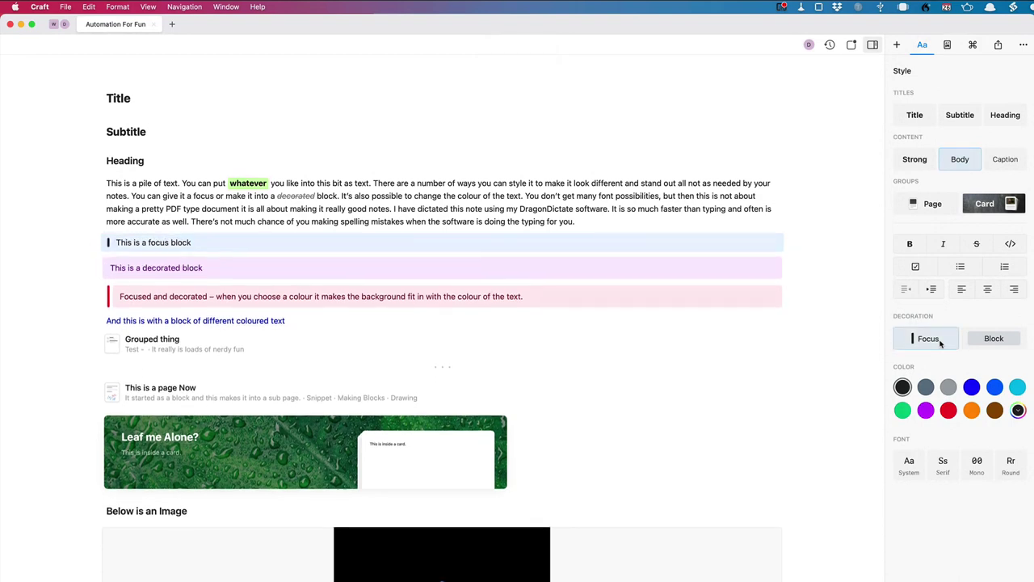
Recolour the "This is a decorated block" line, trying orange and dark red before settling on green
click(267, 265)
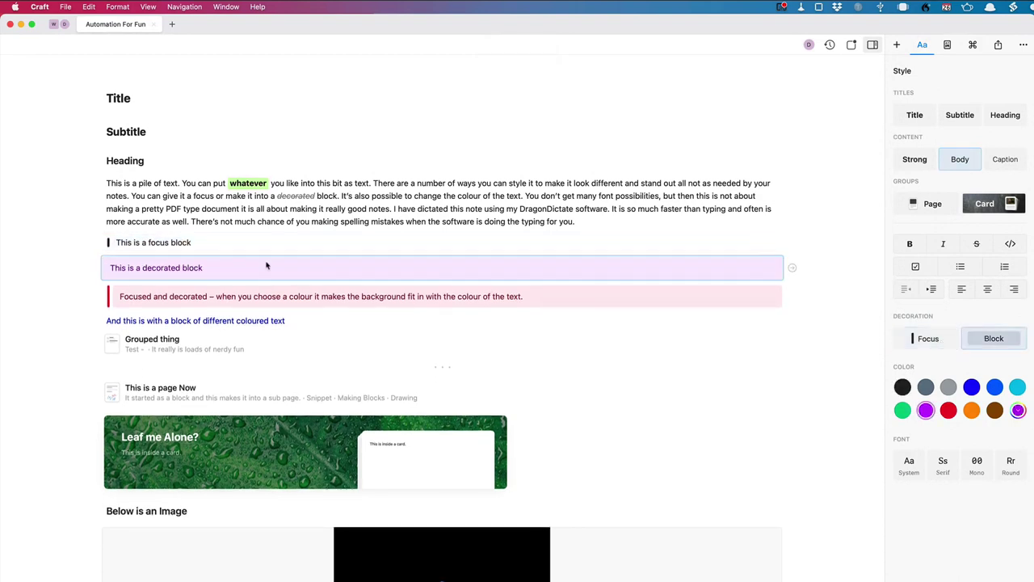
click(972, 388)
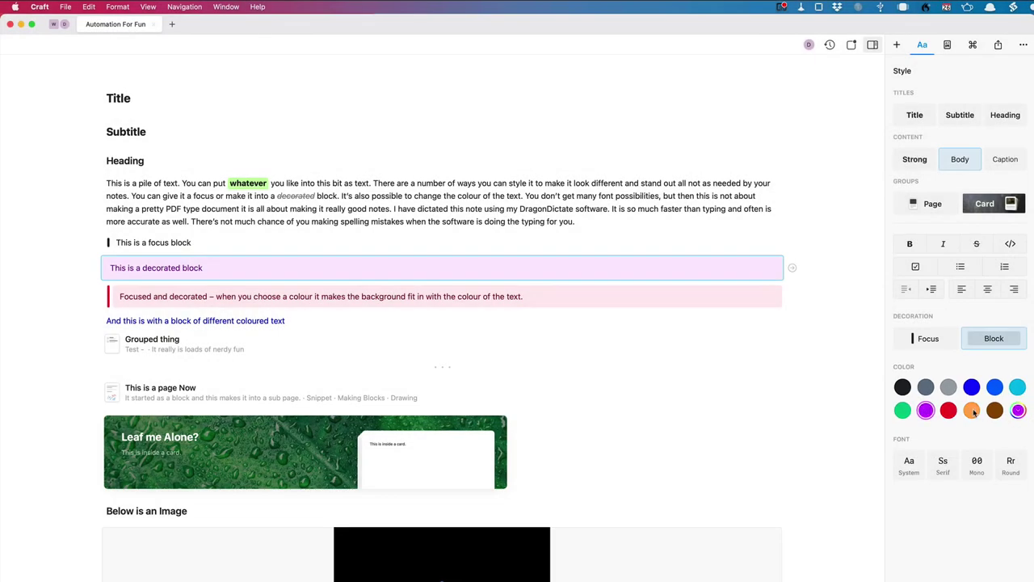
click(972, 410)
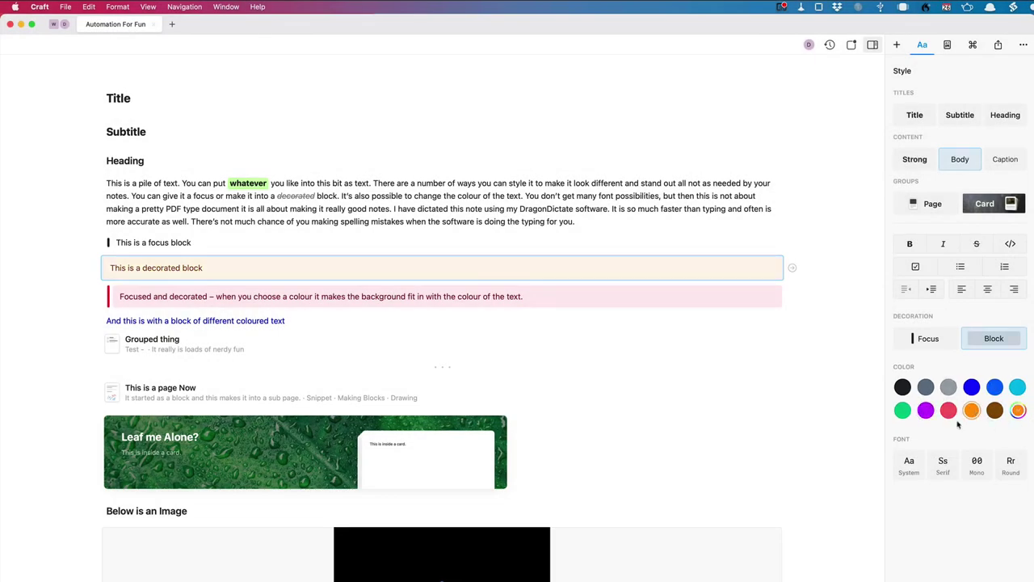
click(1018, 412)
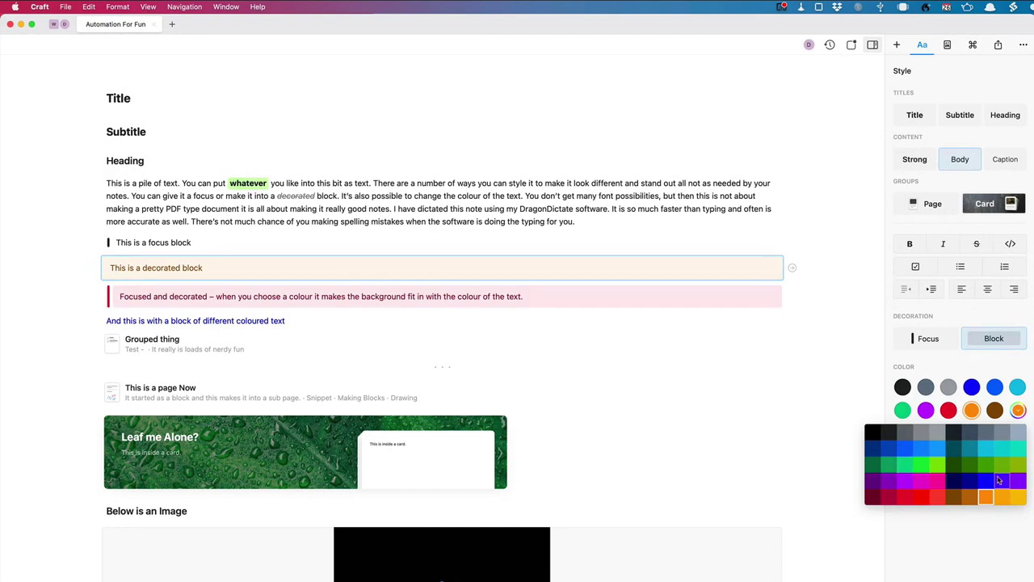
click(890, 498)
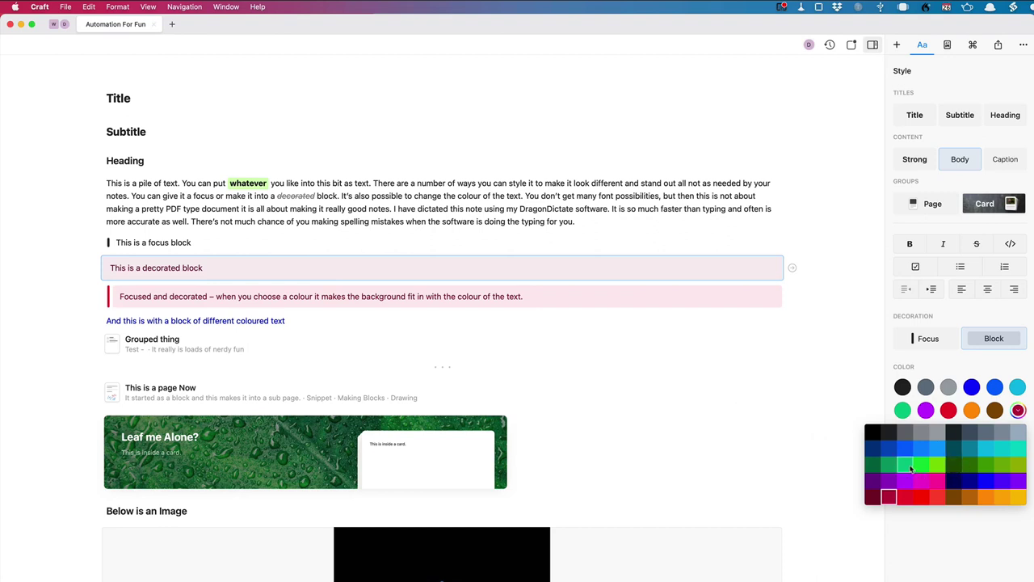
click(907, 465)
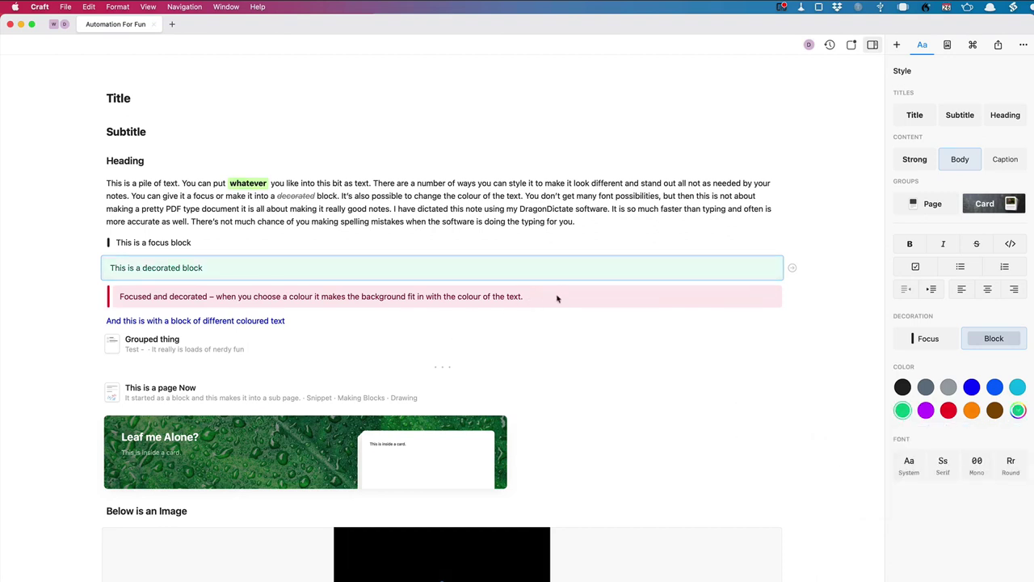
Try dark blue as the text colour of the long paragraph and set it back to black
click(294, 323)
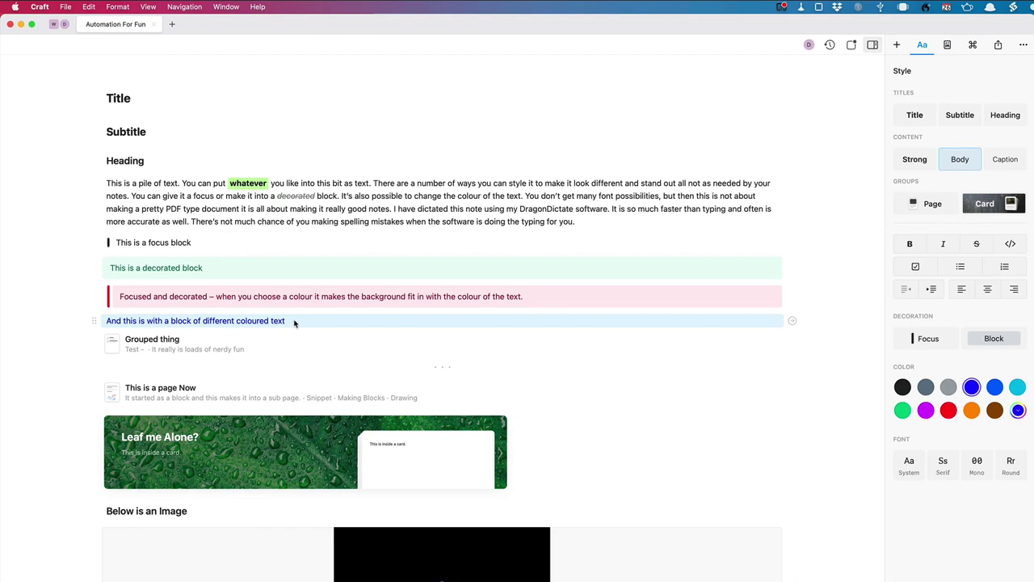
click(304, 208)
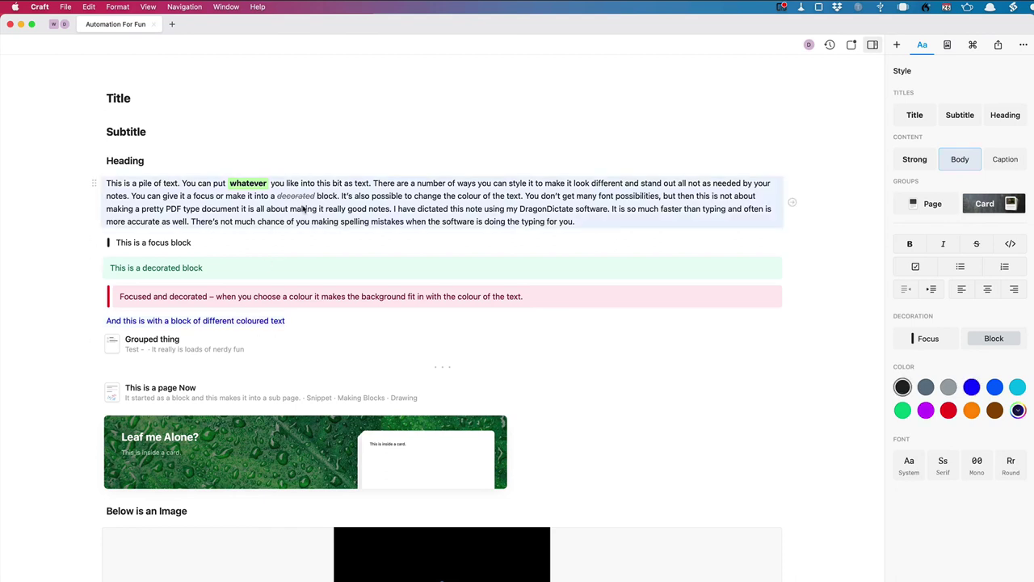
click(972, 388)
click(629, 241)
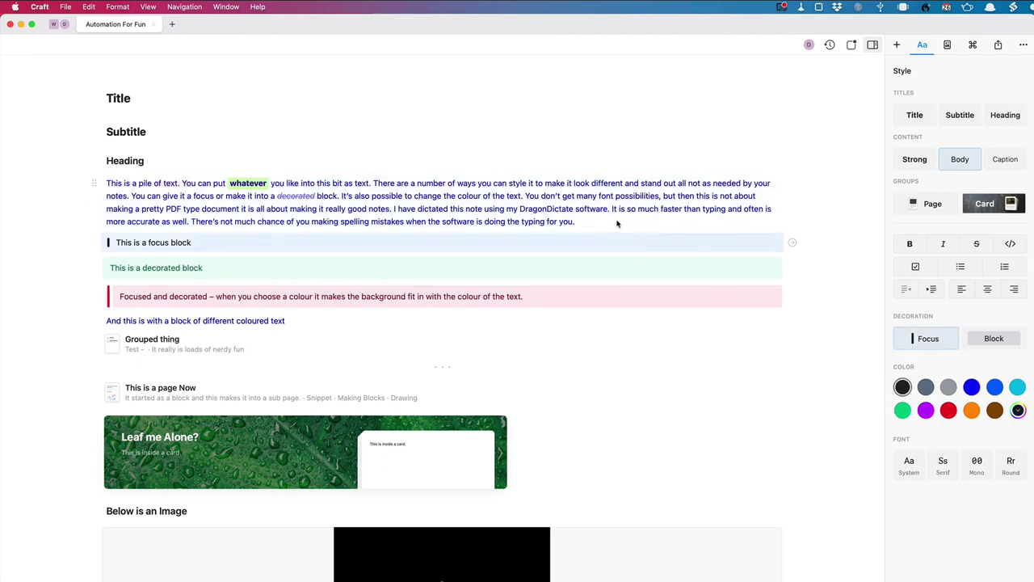
click(619, 223)
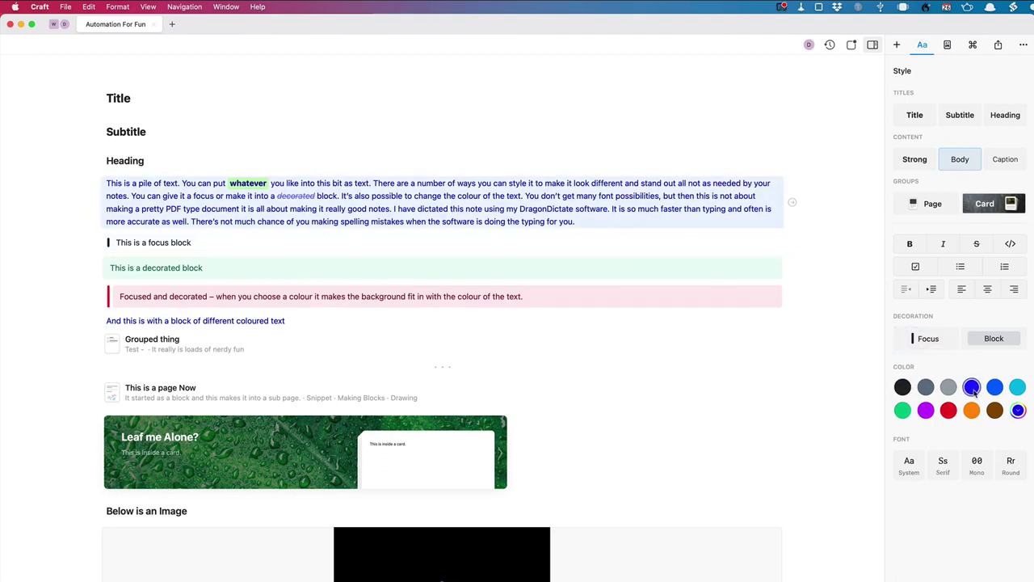
click(903, 388)
Group the focus block, the "Focused and decorated" block and the "Leaf me Alone?" card into a single page
click(207, 346)
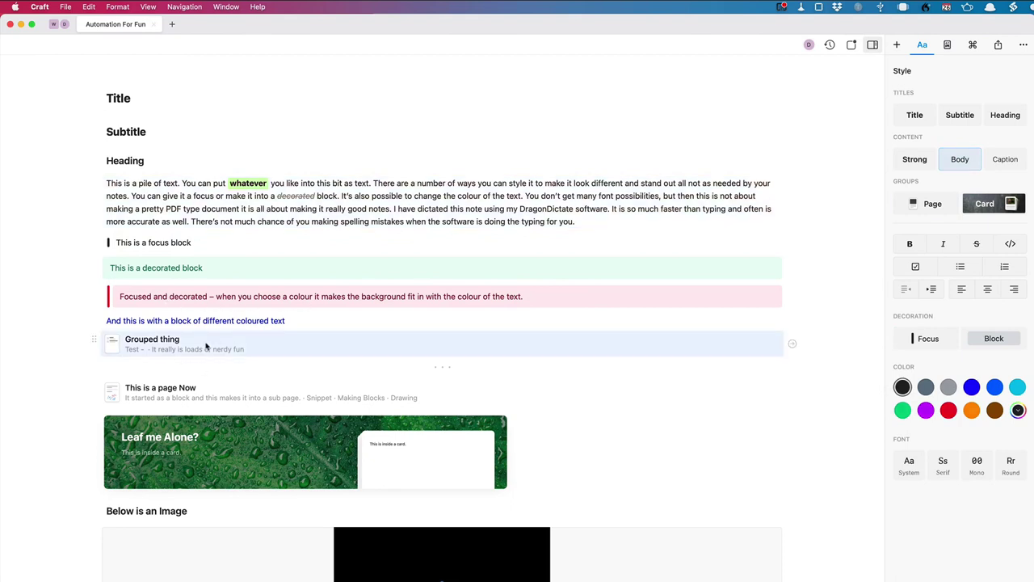
click(125, 243)
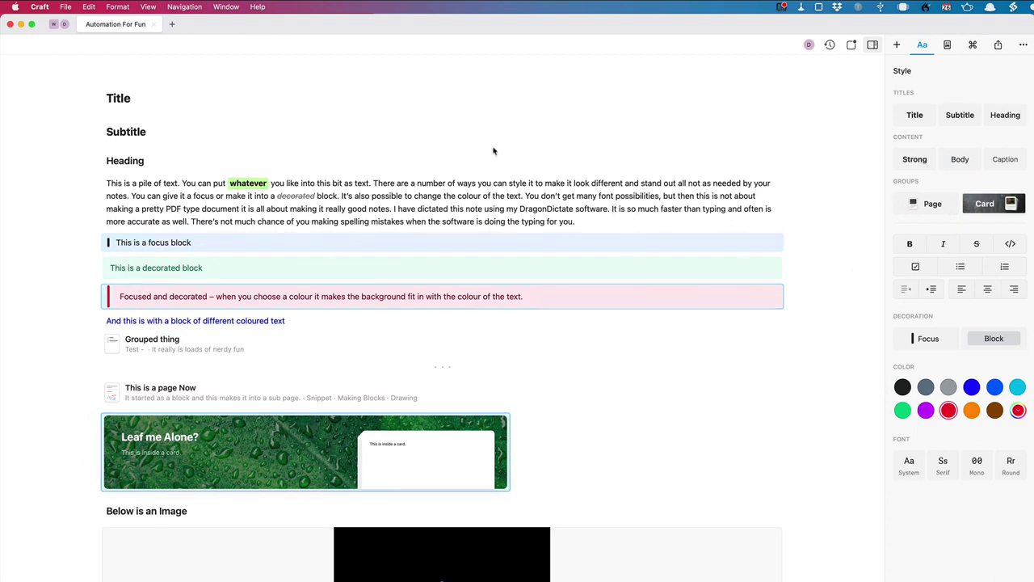
click(88, 8)
click(121, 183)
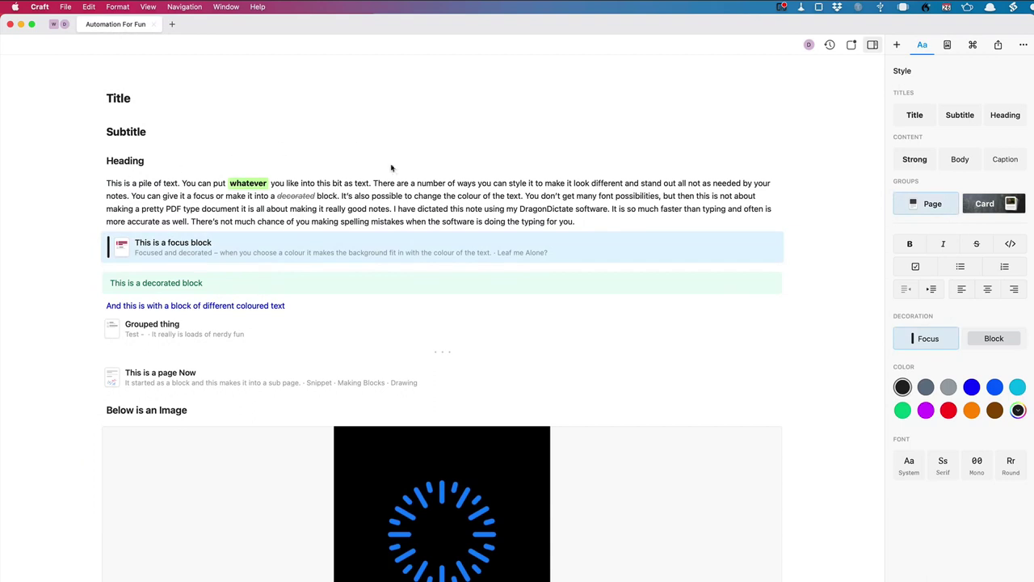
Open the "Grouped thing" page from the Automation For Fun document
click(184, 333)
click(210, 330)
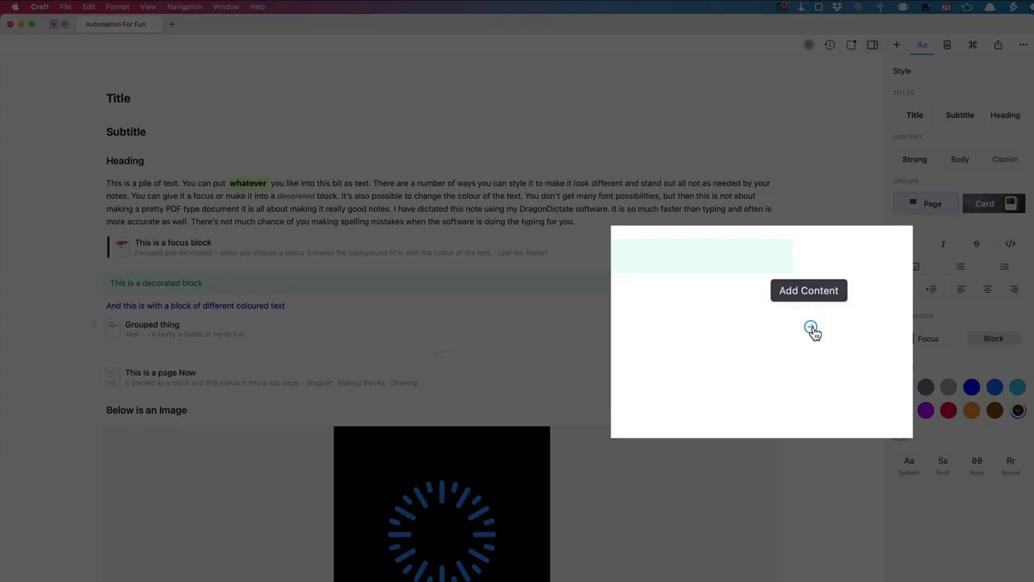
click(813, 328)
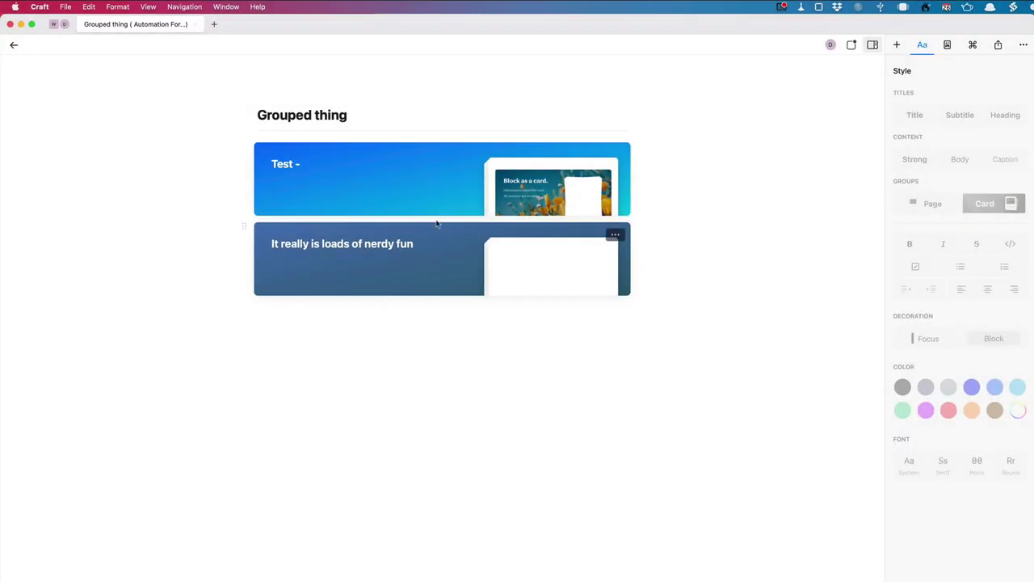
Restyle the "Test -" card with the Fun font style, the tall full-width layout and the pink and blue marbled background
click(346, 174)
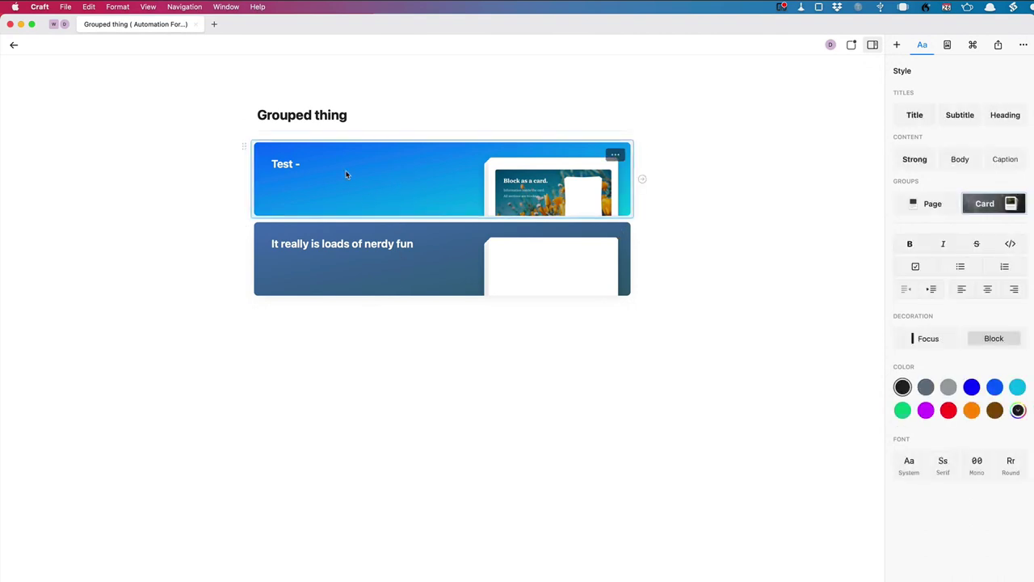
click(981, 203)
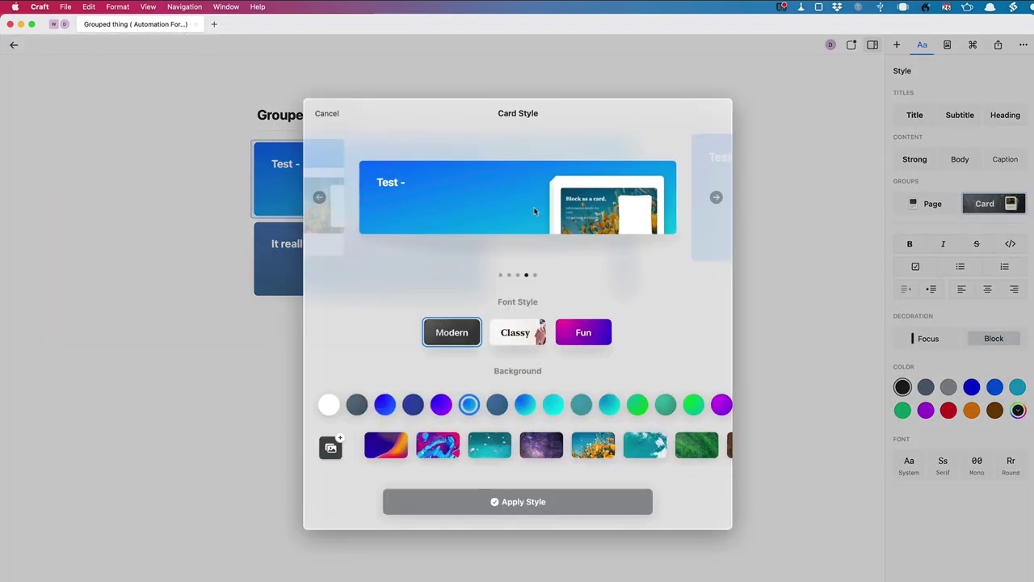
click(510, 338)
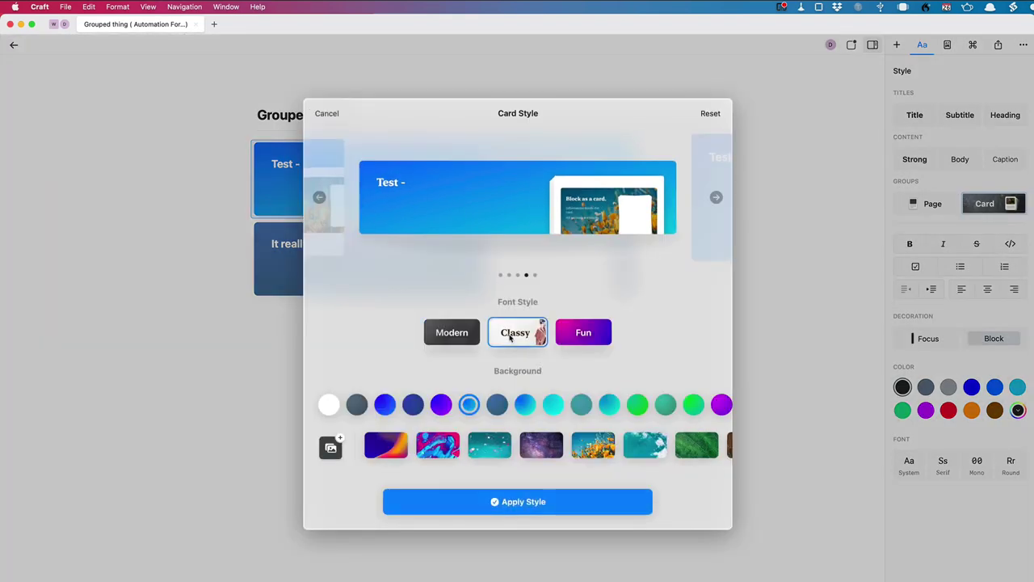
click(588, 326)
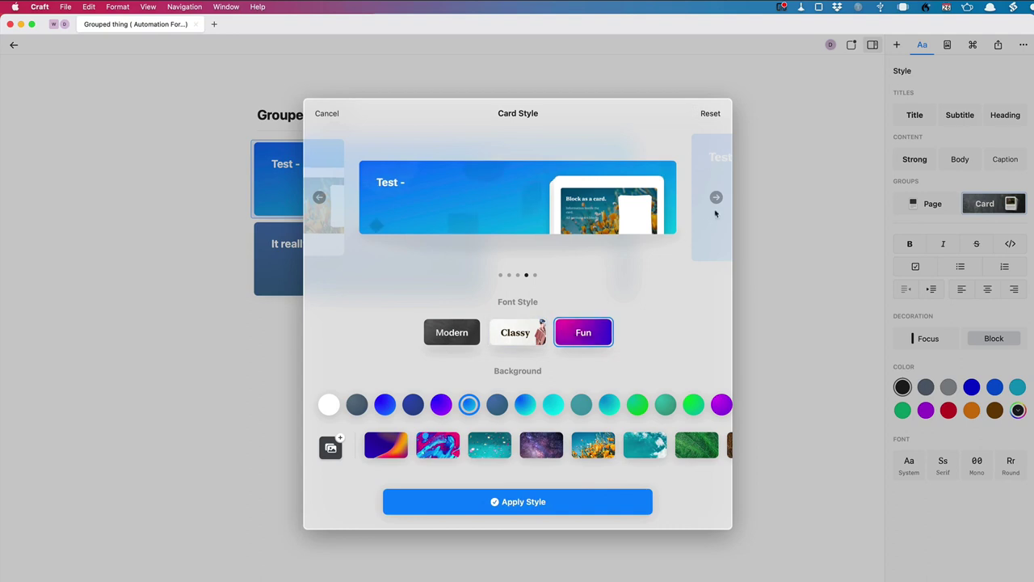
click(715, 213)
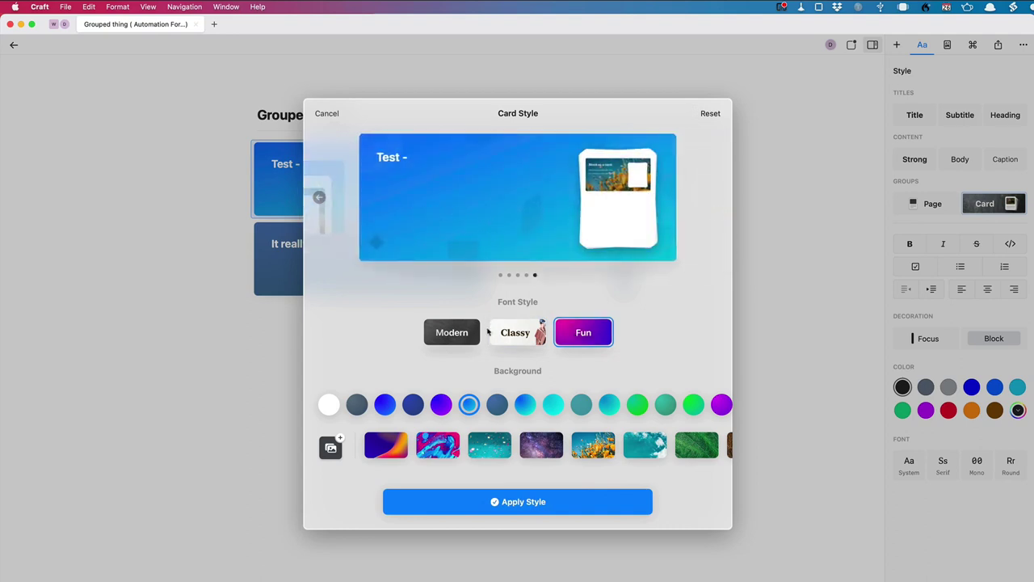
click(447, 446)
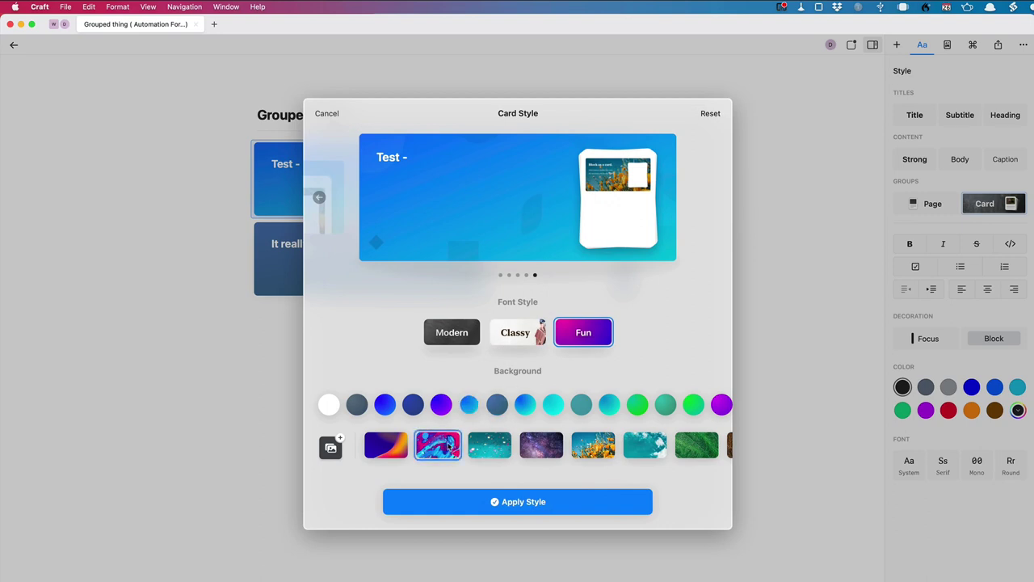
click(520, 501)
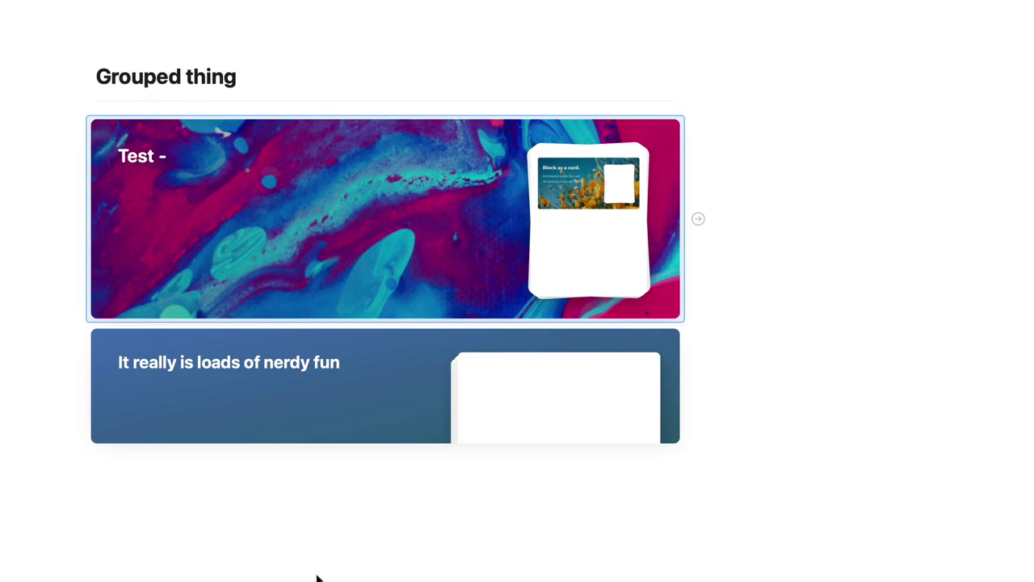
Open the "Test -" card and the nested "Block as a card." card, and return level by level to the Automation For Fun document
click(700, 219)
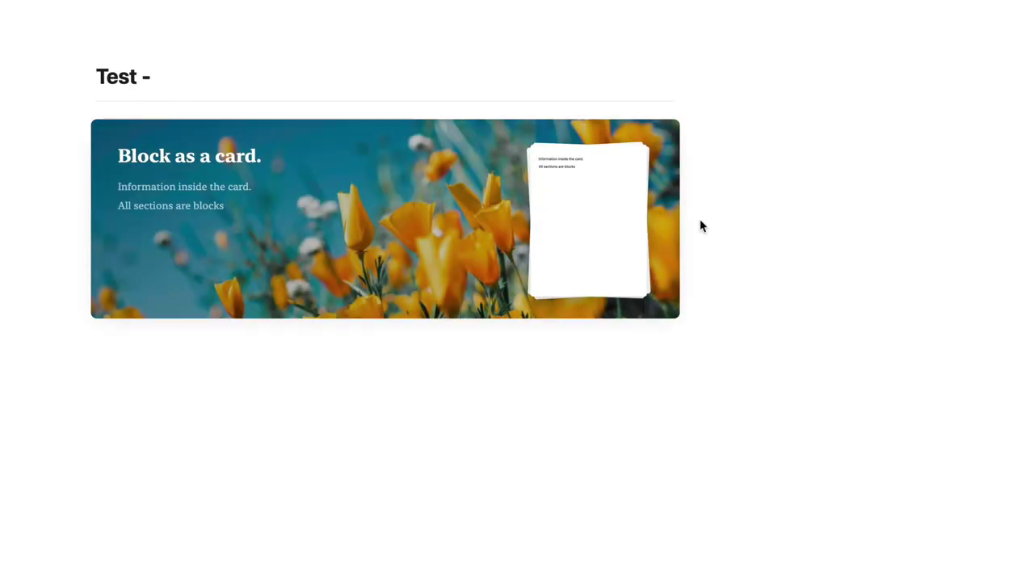
click(581, 211)
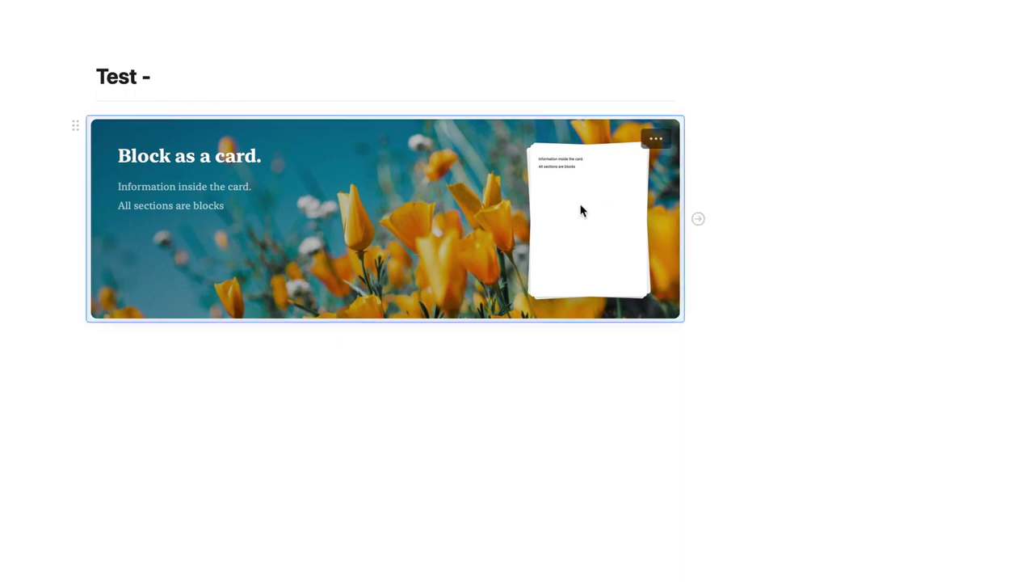
click(699, 219)
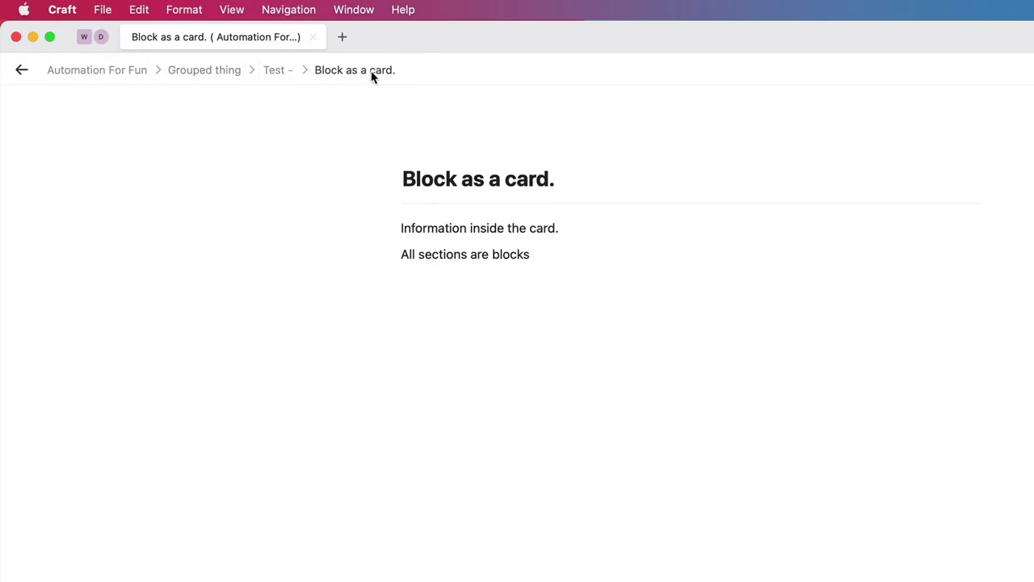
click(273, 72)
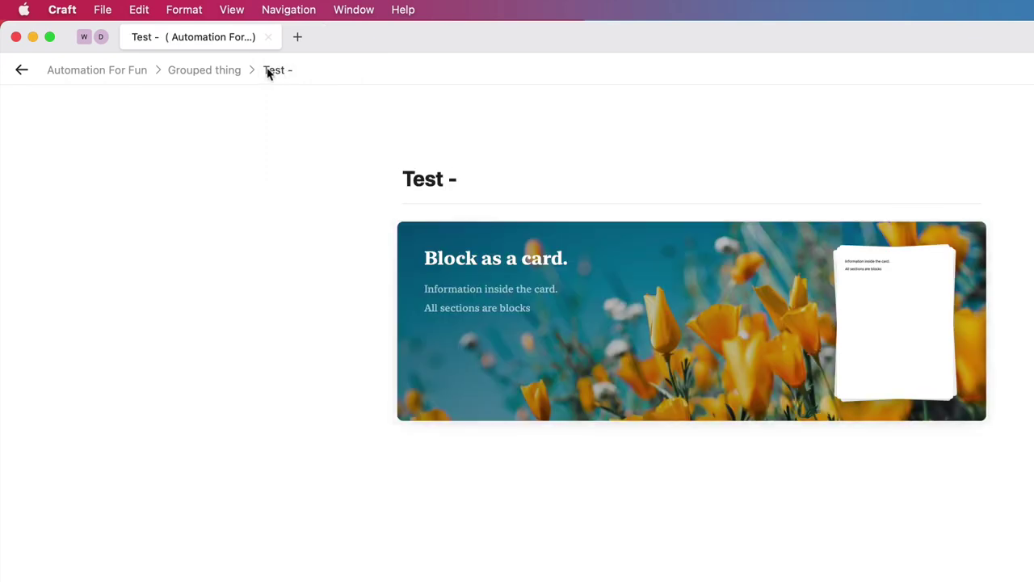
click(215, 71)
click(119, 75)
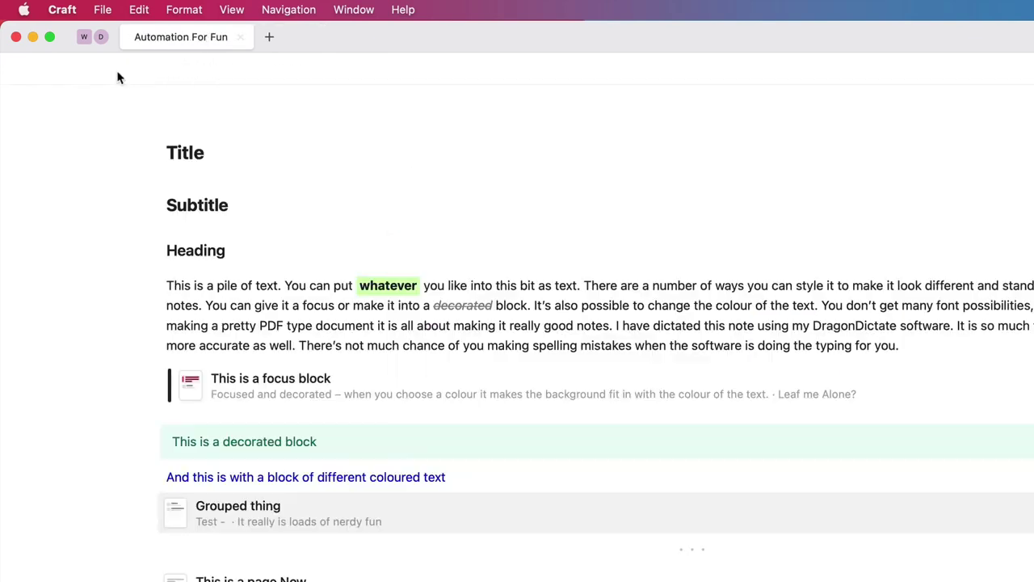
Turn the "Grouped thing" page into a card with the Fun font style, the wide banner layout and the purple starry-sky background
scroll(232, 449, down, 2)
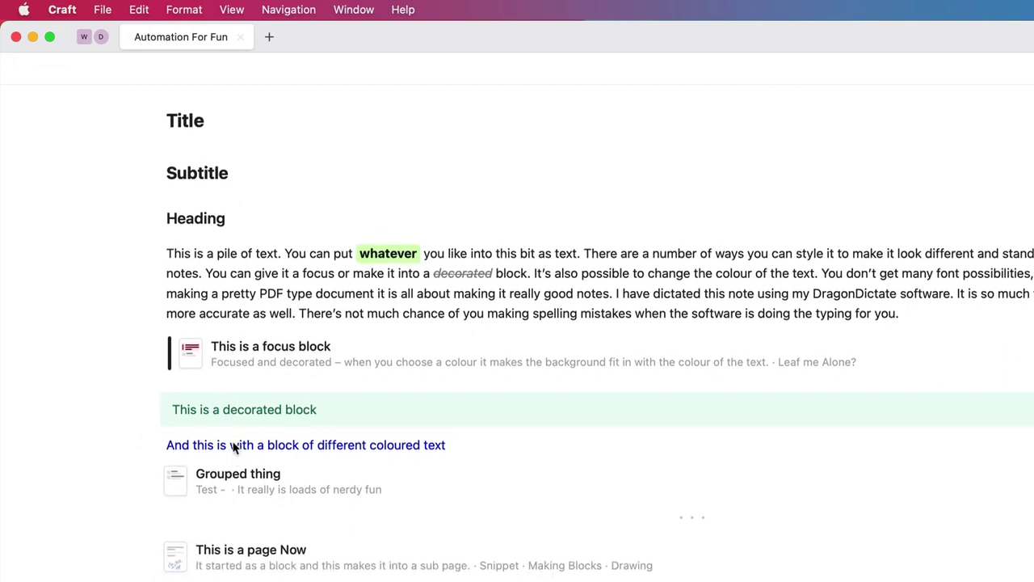
scroll(307, 409, down, 1)
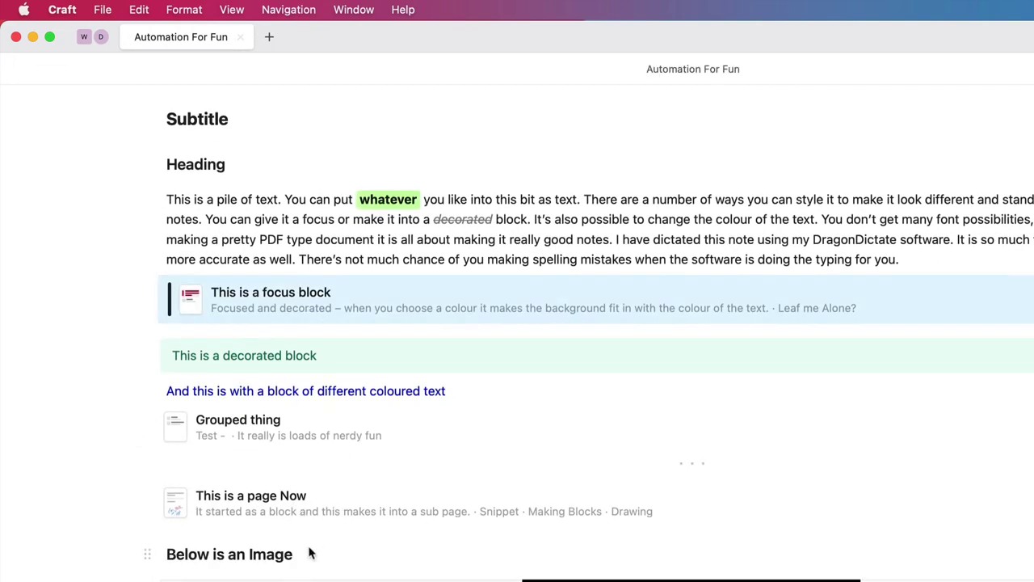
scroll(450, 445, down, 1)
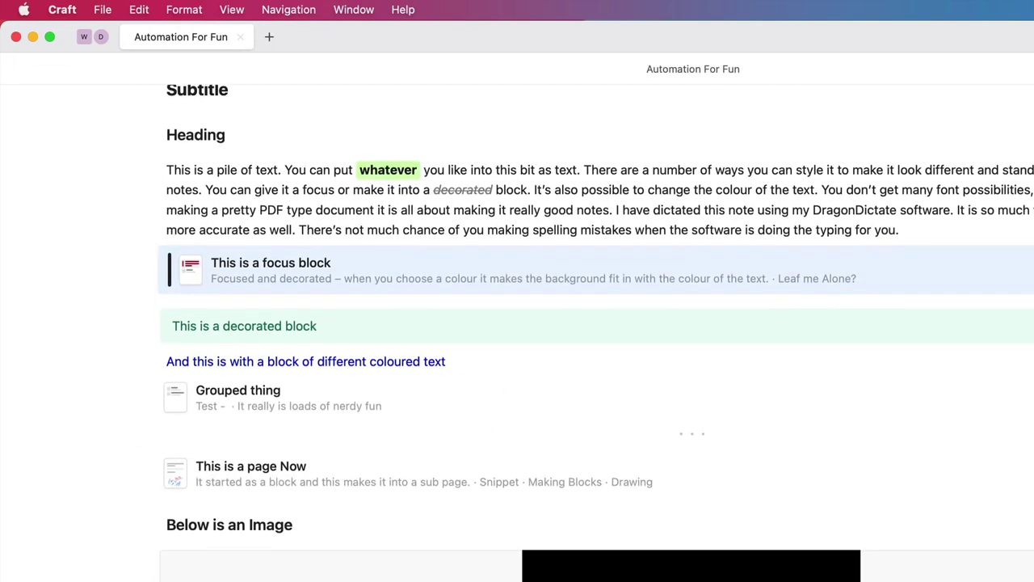
click(452, 396)
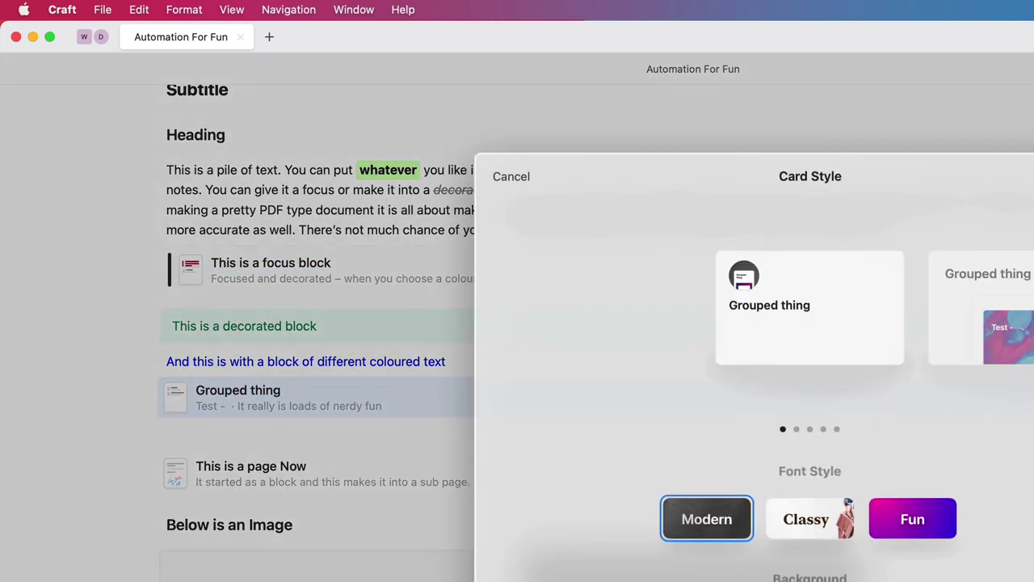
click(924, 520)
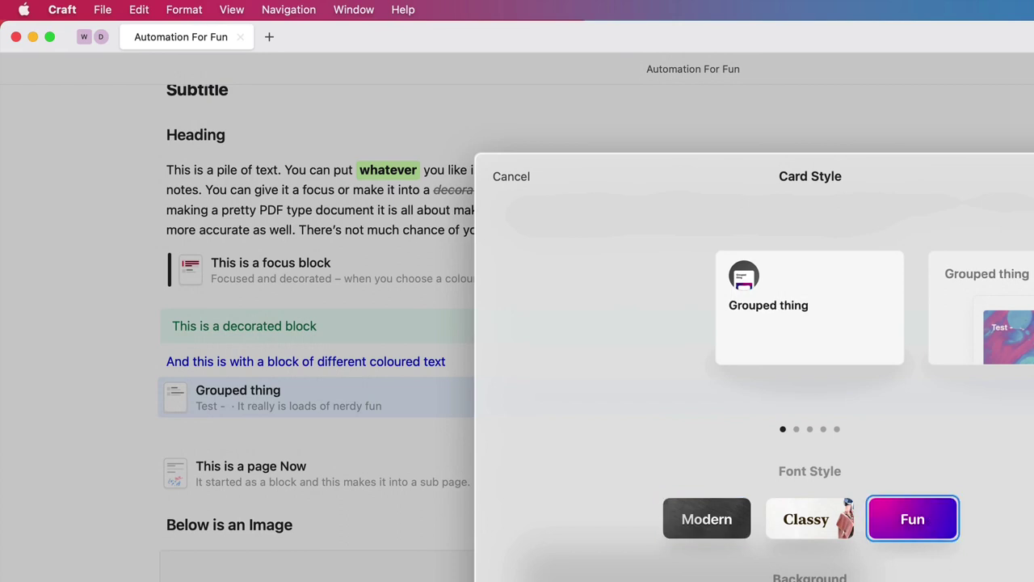
scroll(754, 323, right, 6)
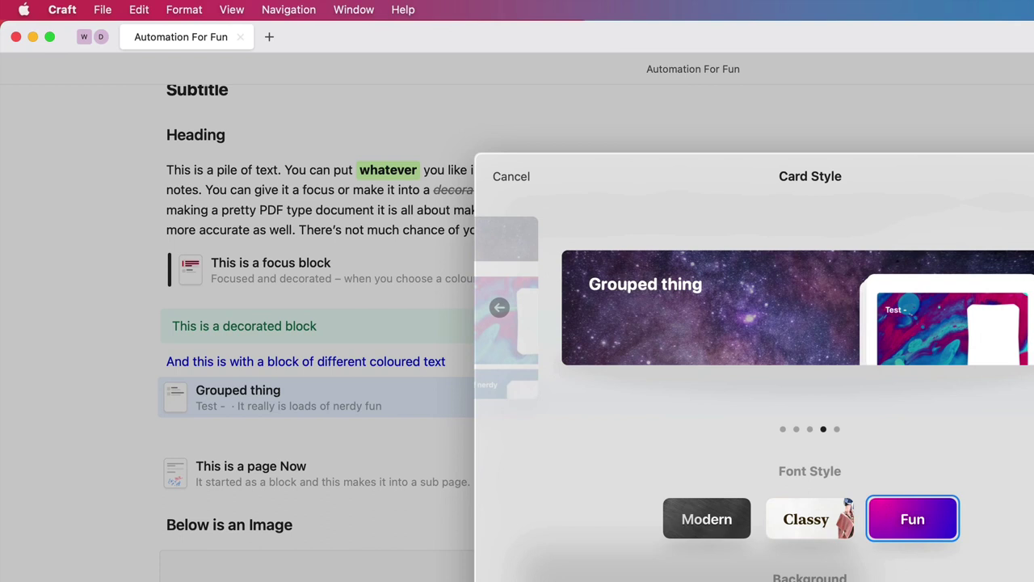
key(Return)
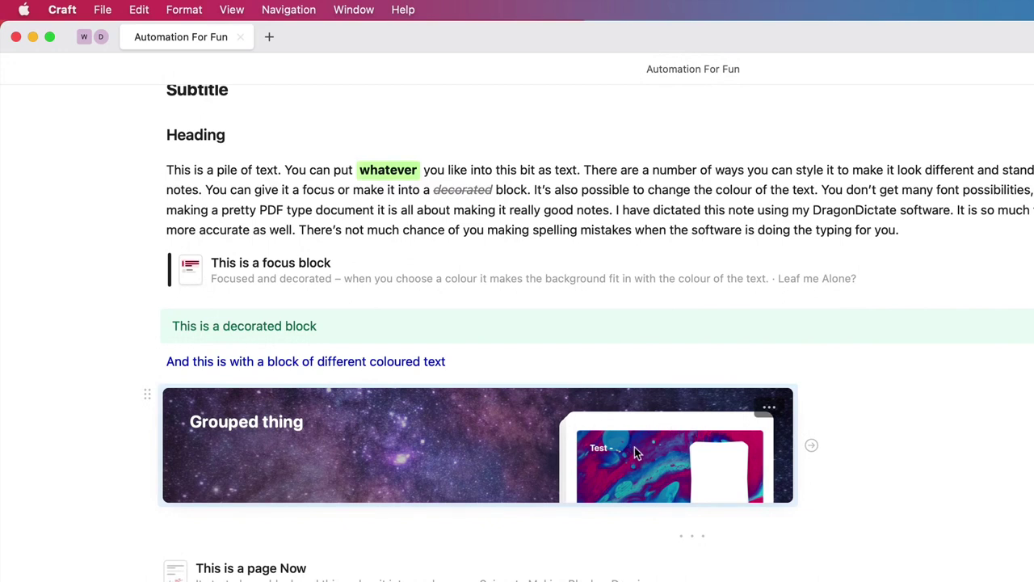
Look inside the "Grouped thing" card and the "This is a page Now" page with its code snippet and sketch, and return to the main document
click(812, 446)
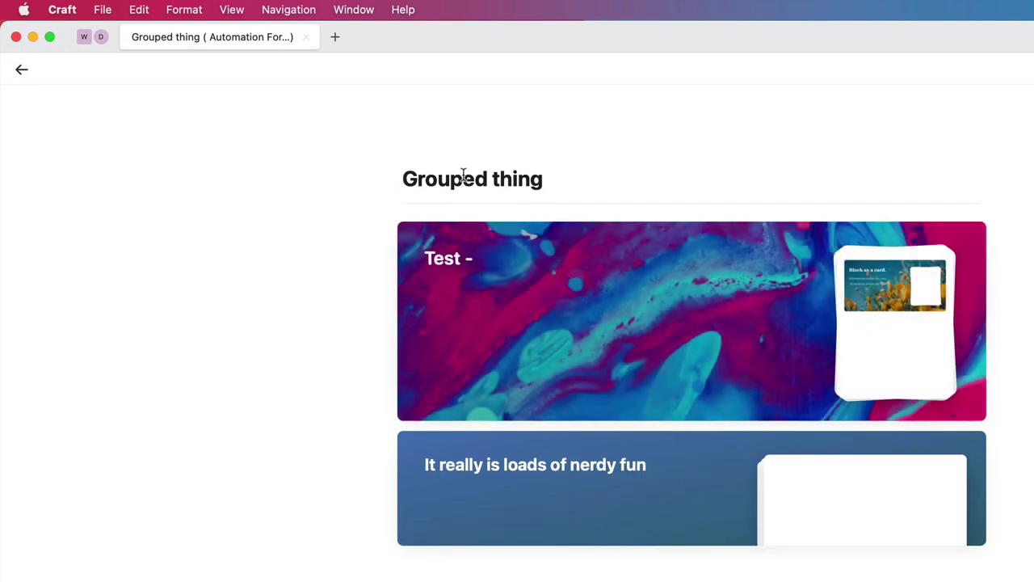
key(super+bracketleft)
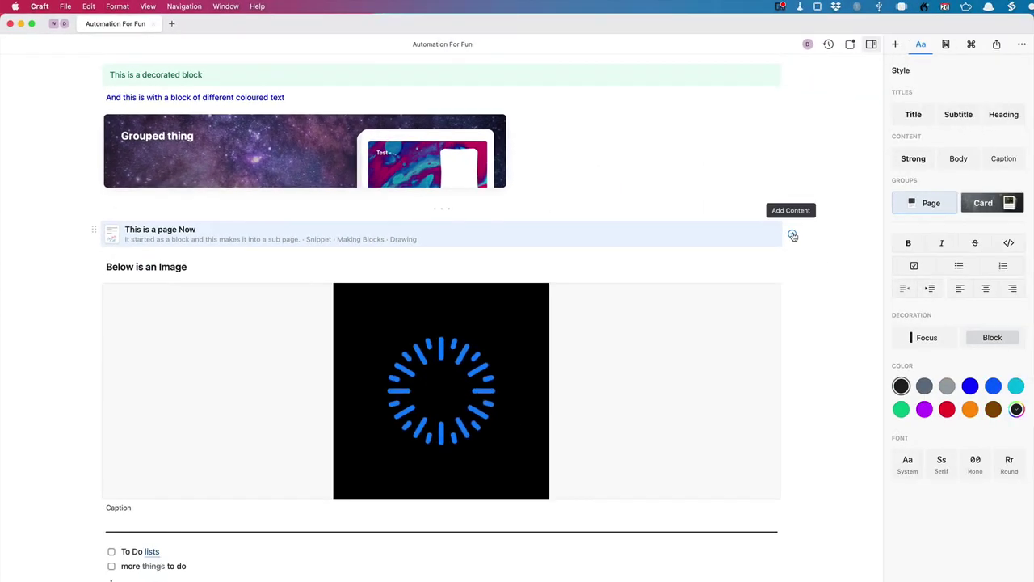
click(793, 235)
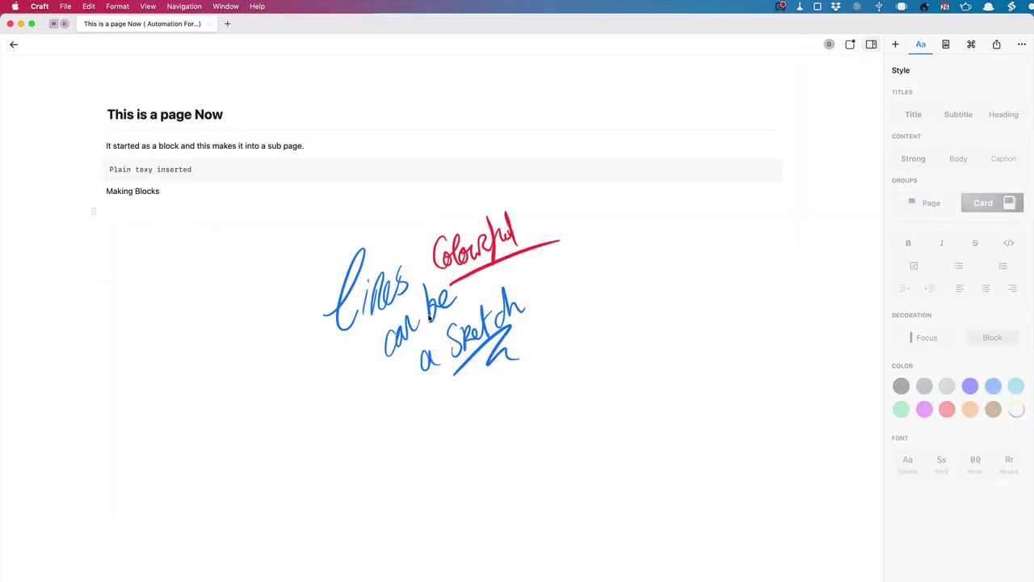
click(188, 171)
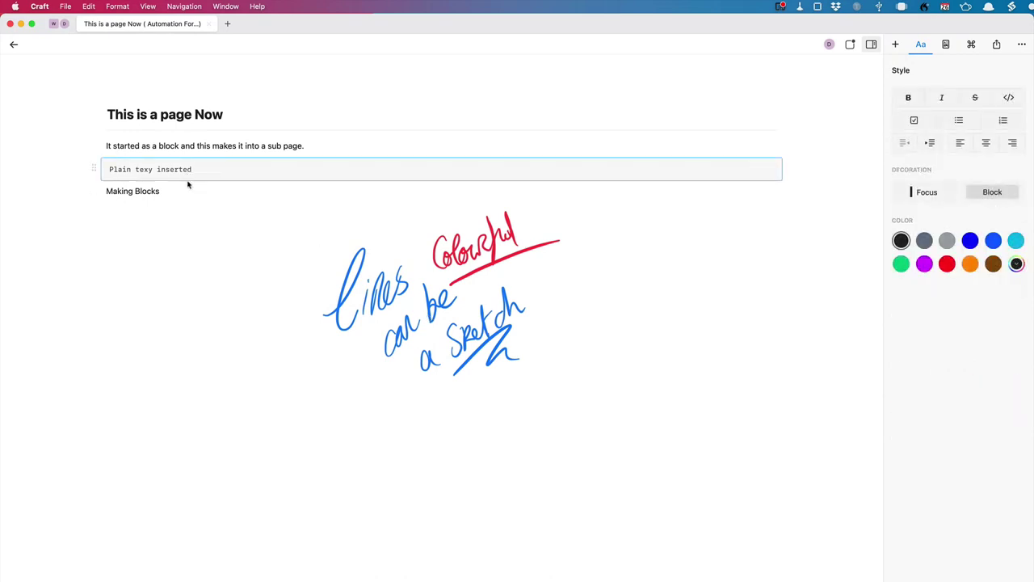
click(374, 294)
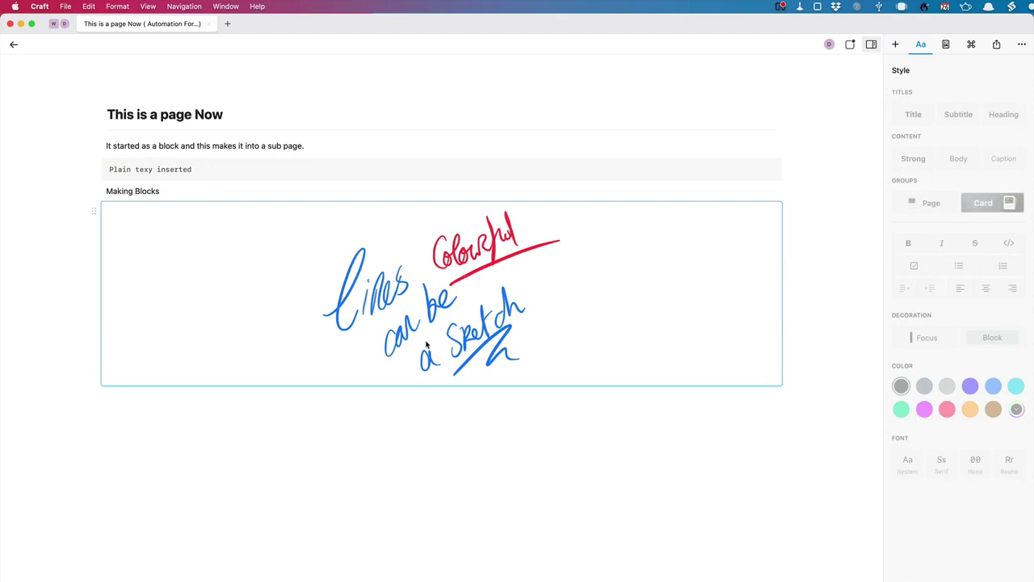
mouse_move(16, 46)
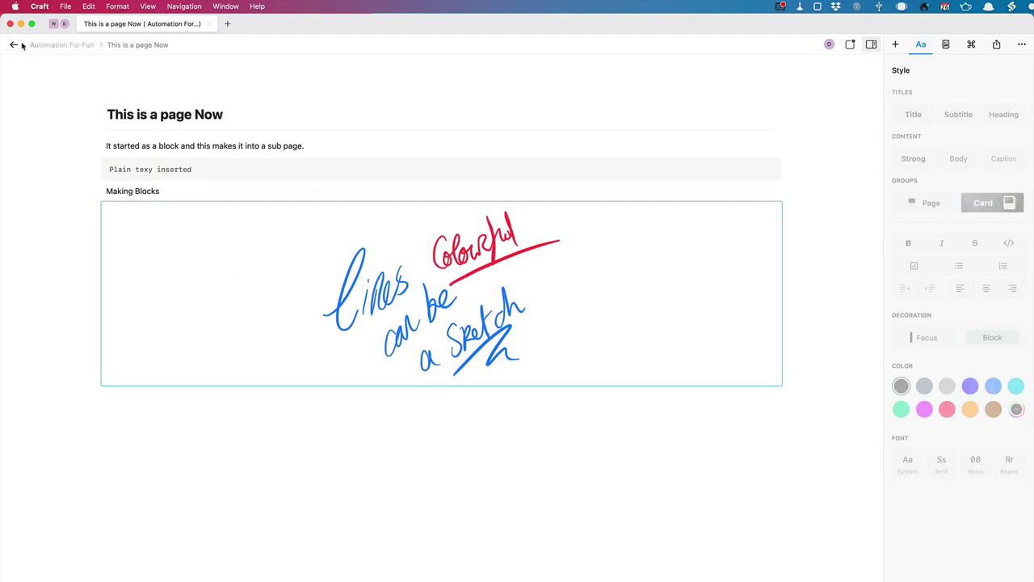
click(61, 46)
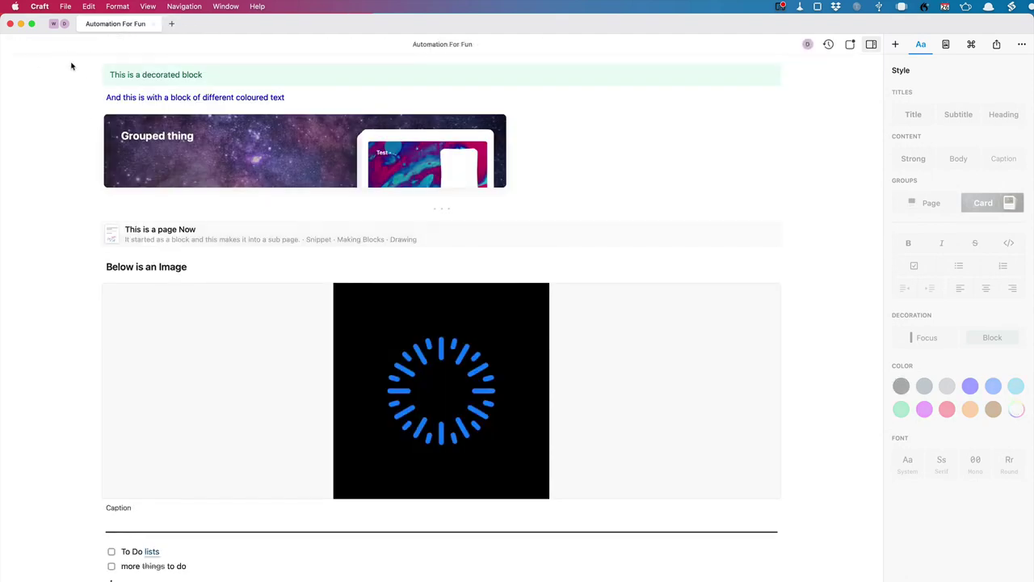
Select the Notion.pdf attachment under the "Add a PDF" heading
scroll(200, 404, down, 1)
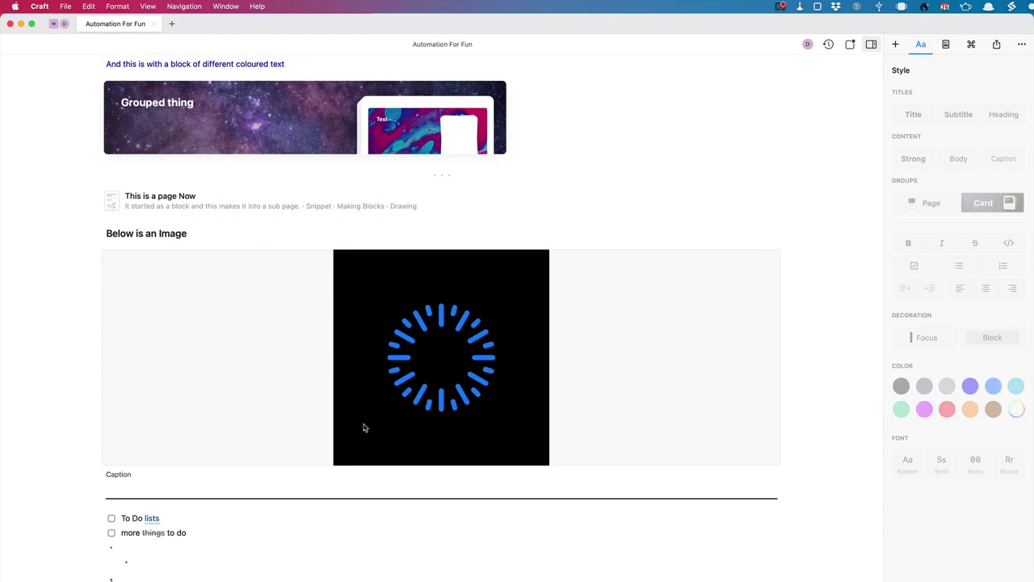
scroll(364, 428, down, 10)
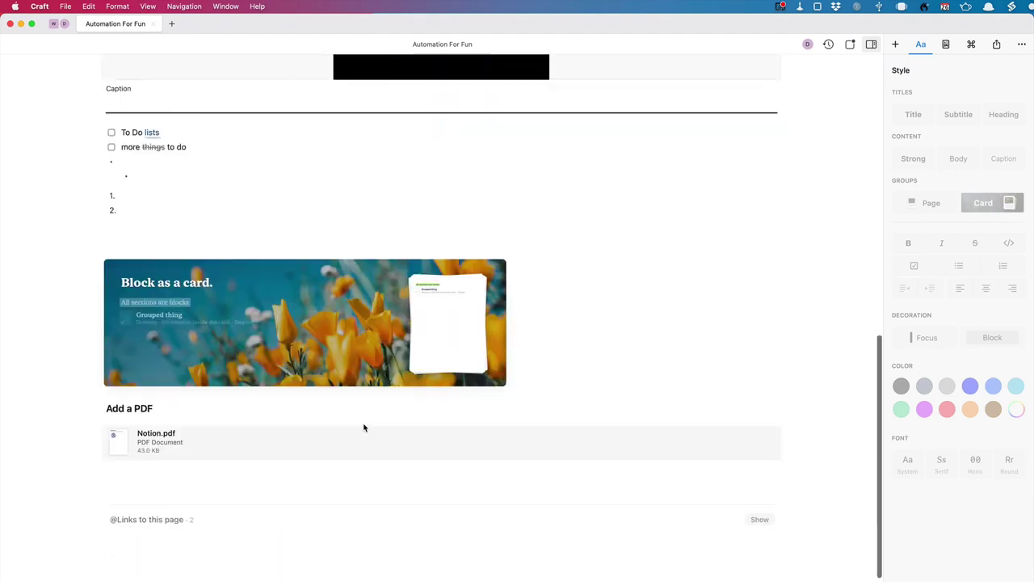
click(199, 417)
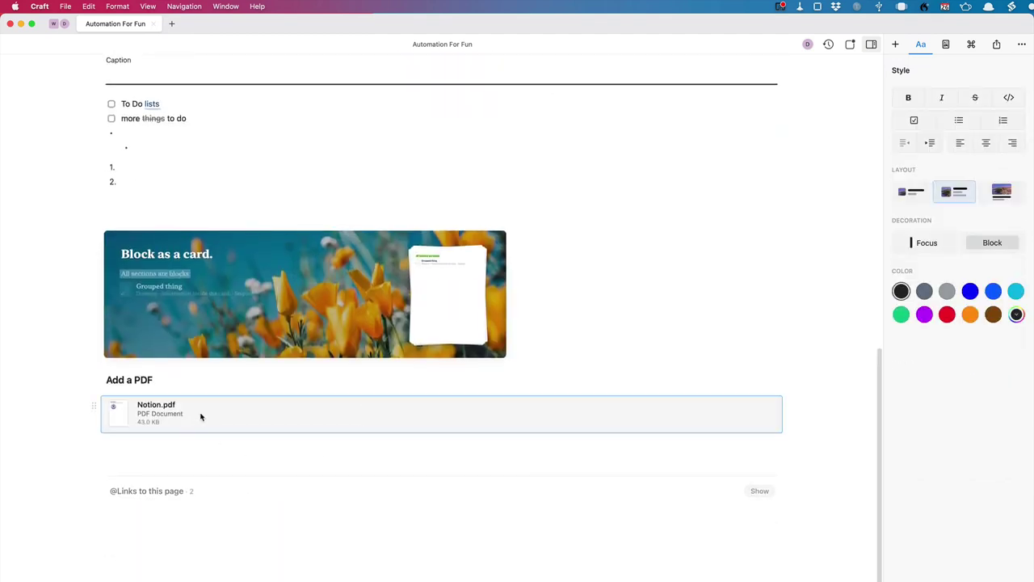
Mark the "To Do lists" and "more things to do" items as completed
scroll(243, 208, up, 4)
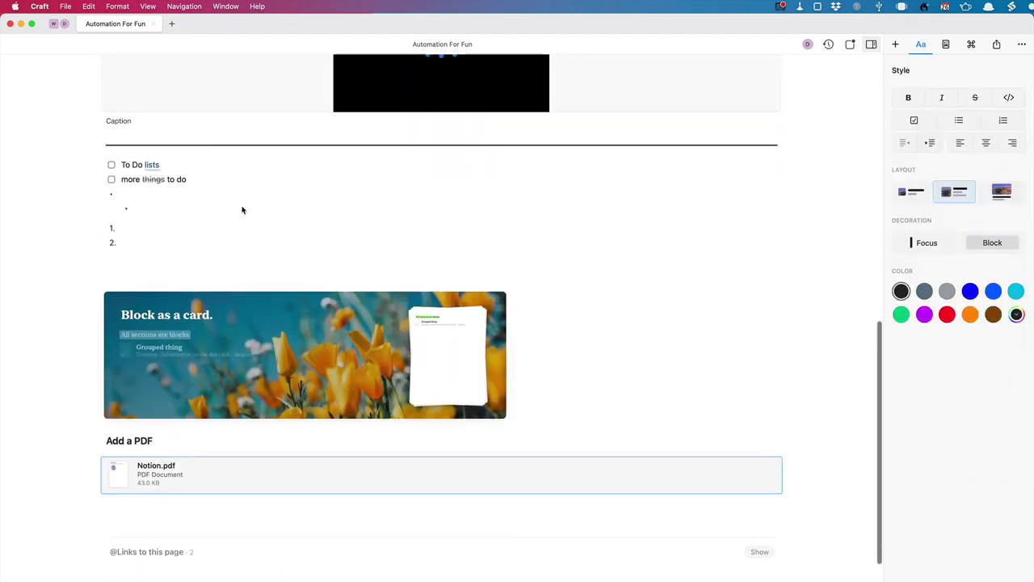
click(112, 254)
click(112, 269)
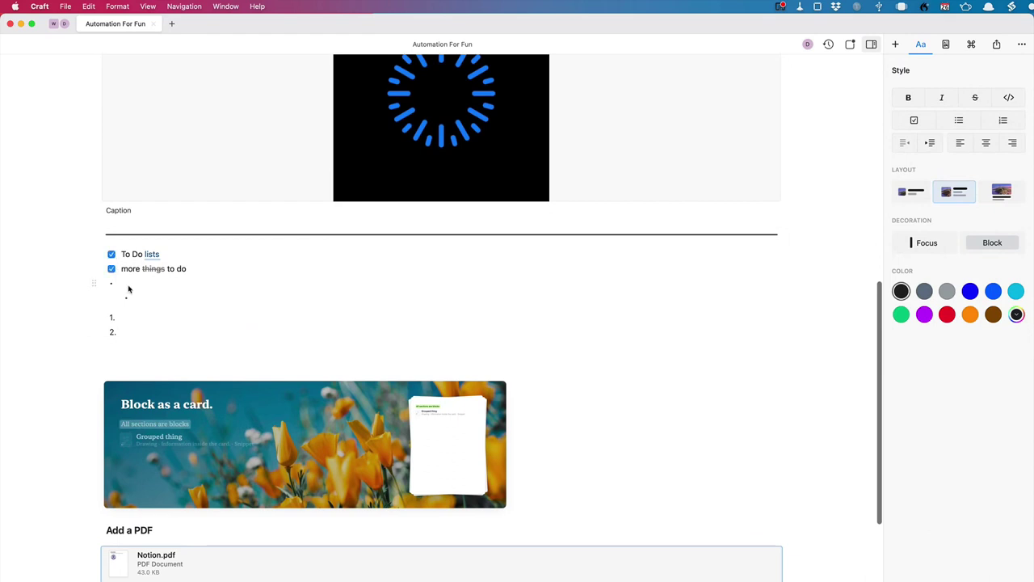
Outdent the nested bullet below the to-do items so both bullets sit at the same level
click(131, 287)
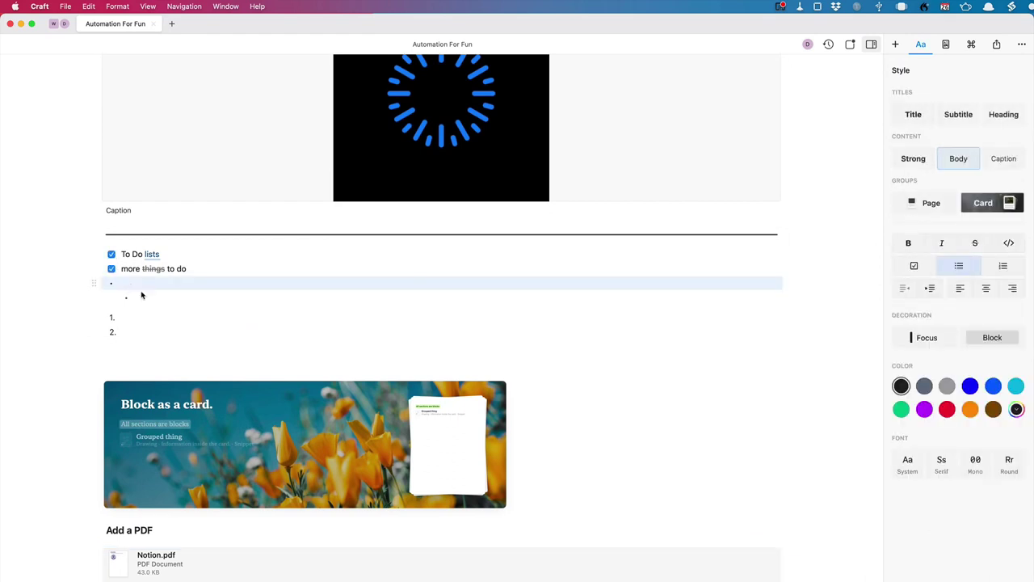
click(178, 298)
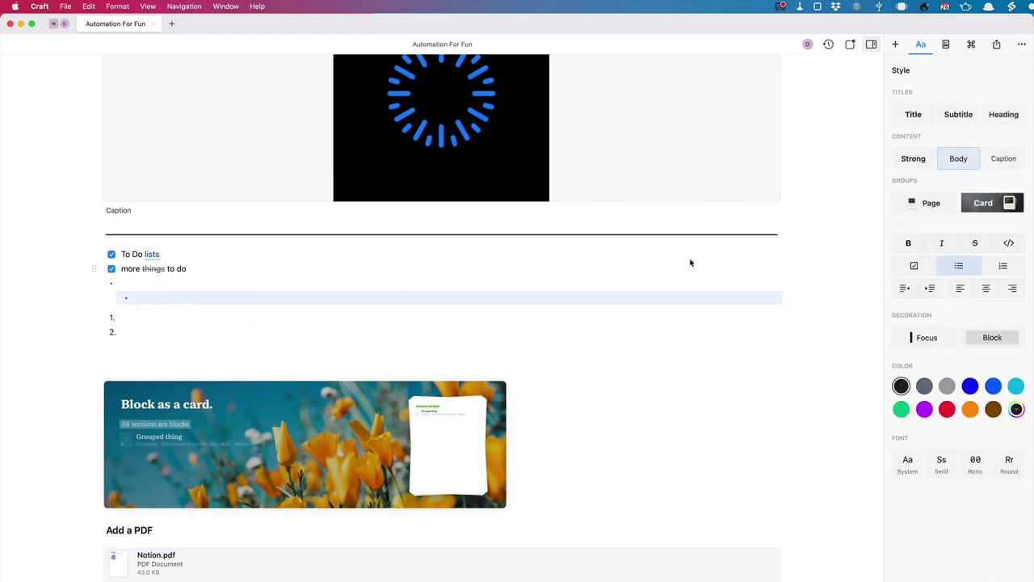
click(905, 289)
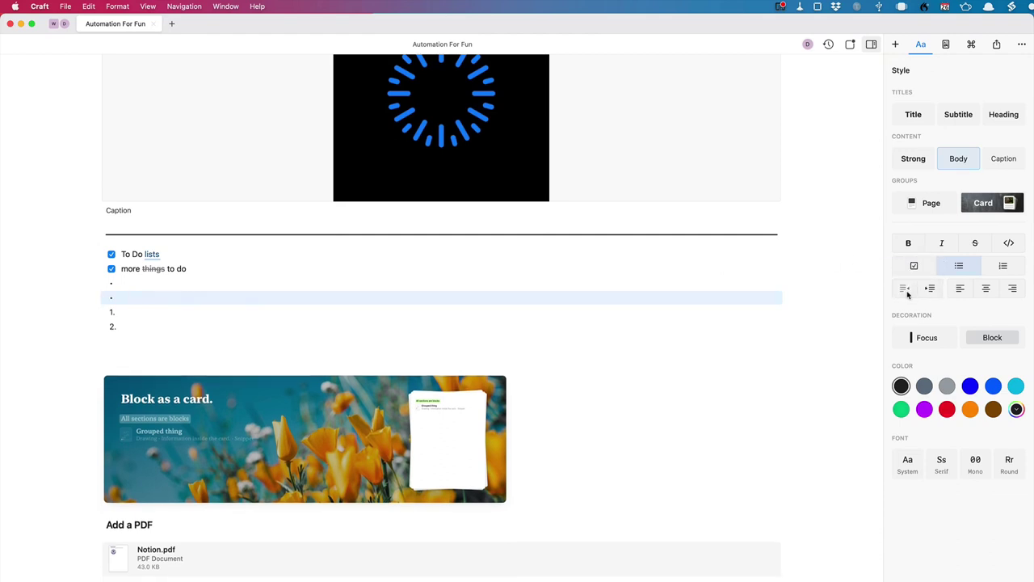
Indent the second numbered list item and add another numbered item beneath it at the same nested level
click(152, 328)
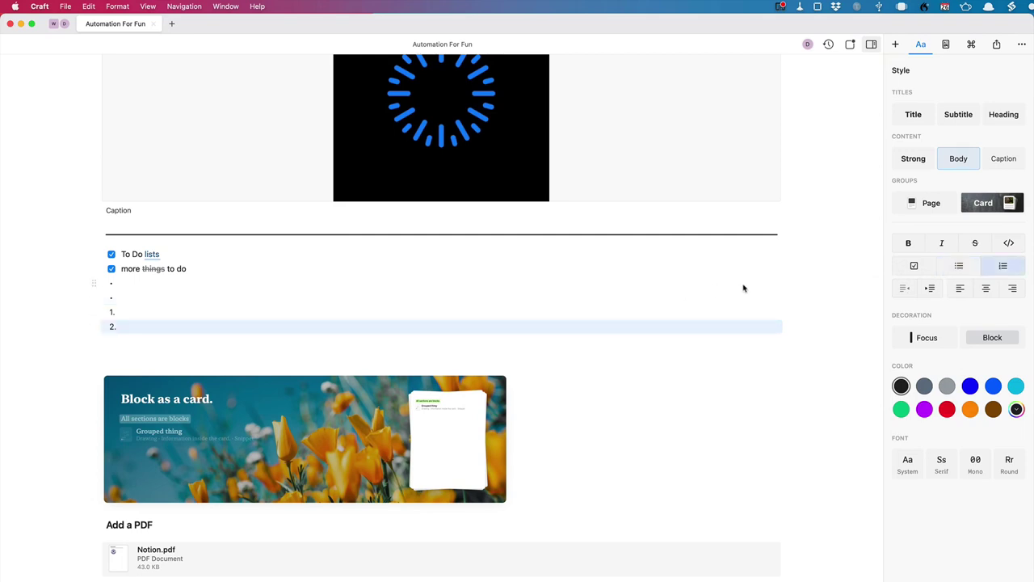
click(930, 288)
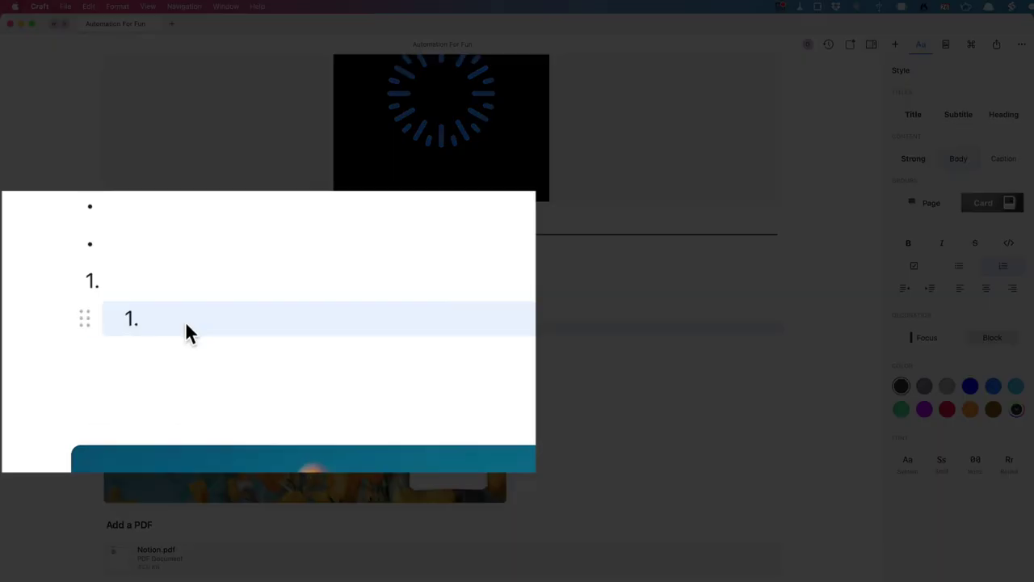
key(Return)
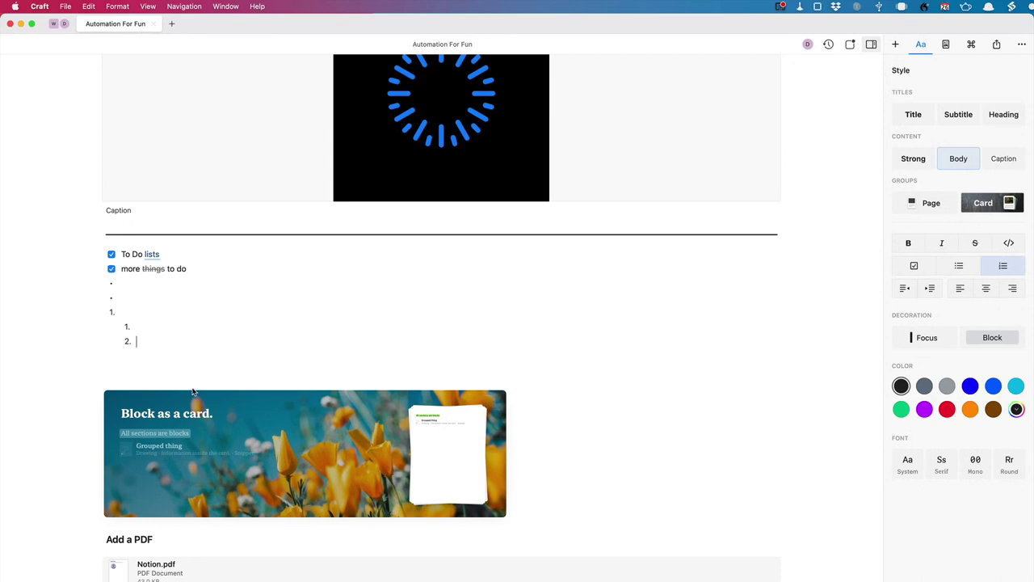
Show the links to this page, open the backlink from "Information inside the card." and follow its link back to Automation For Fun
scroll(193, 383, down, 3)
click(158, 417)
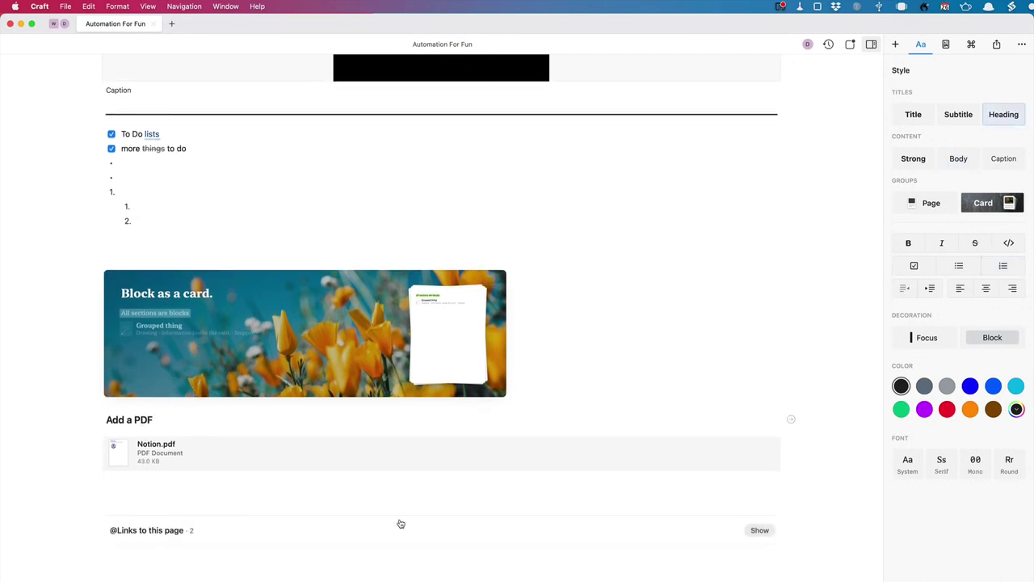
scroll(399, 525, down, 1)
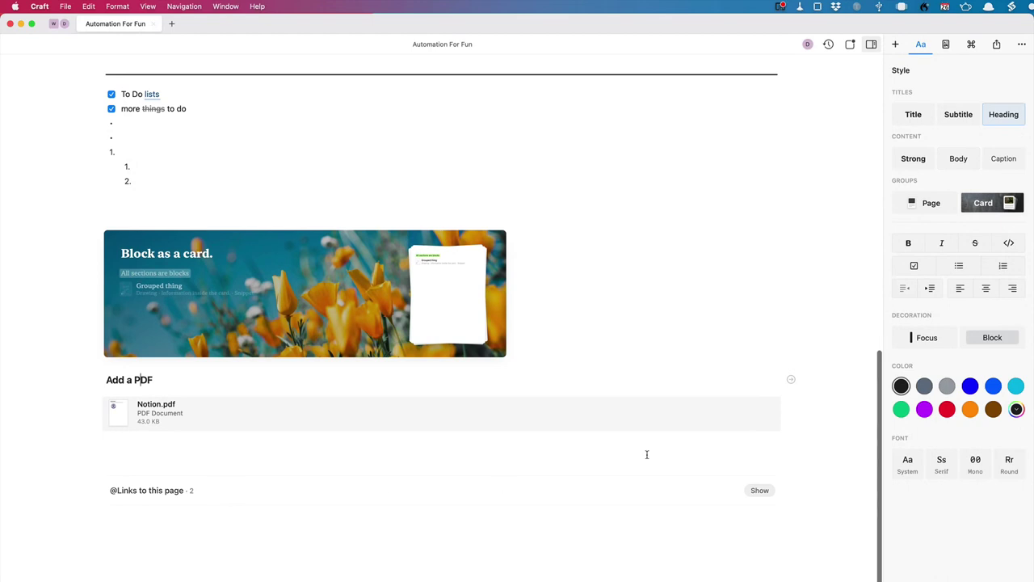
click(759, 491)
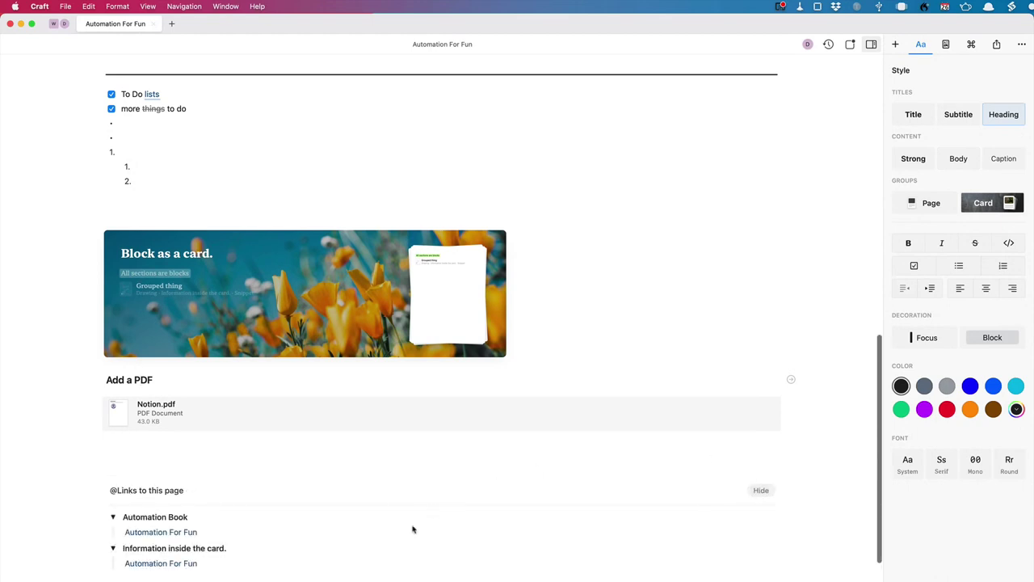
scroll(374, 499, down, 2)
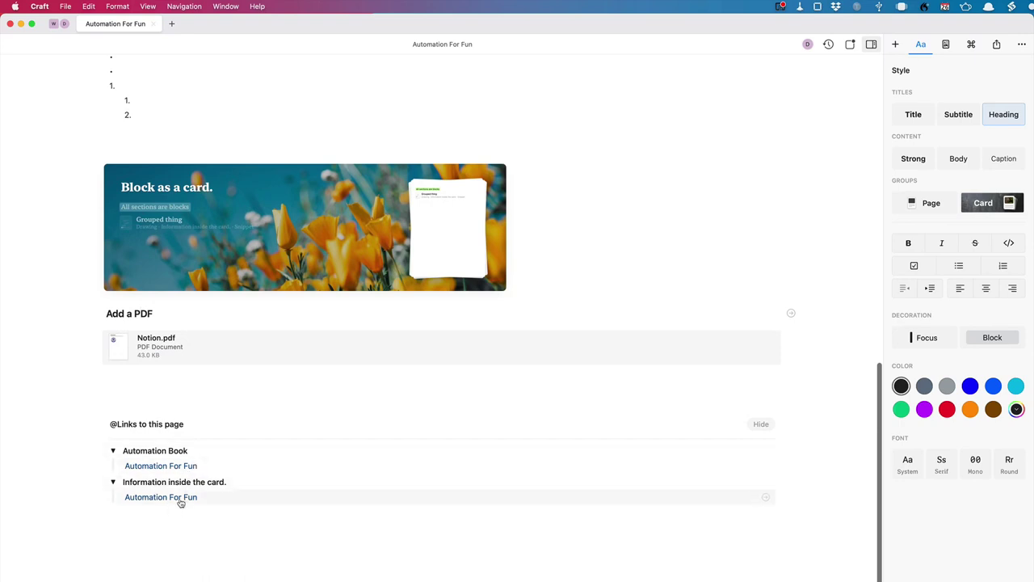
click(183, 499)
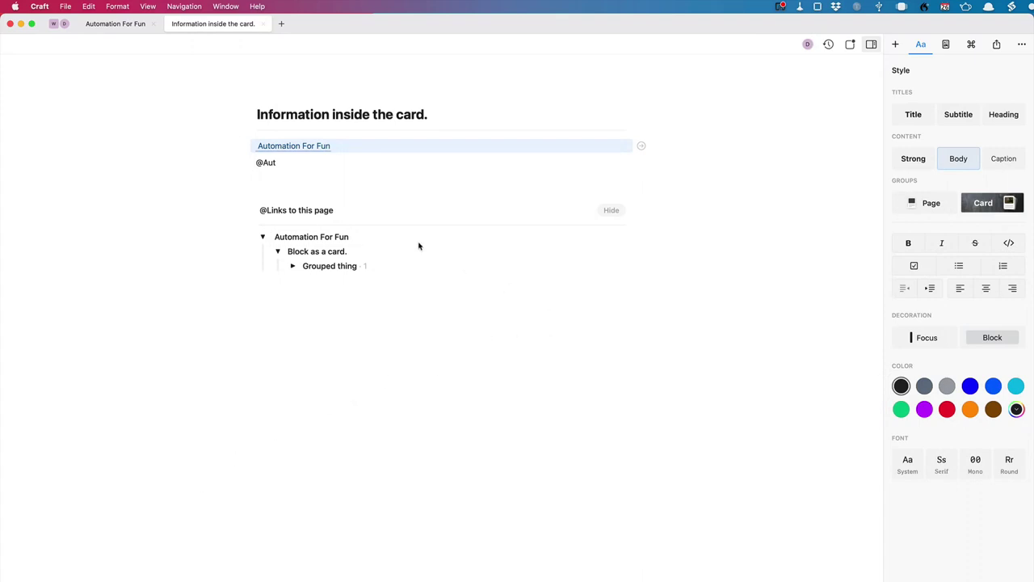
click(311, 146)
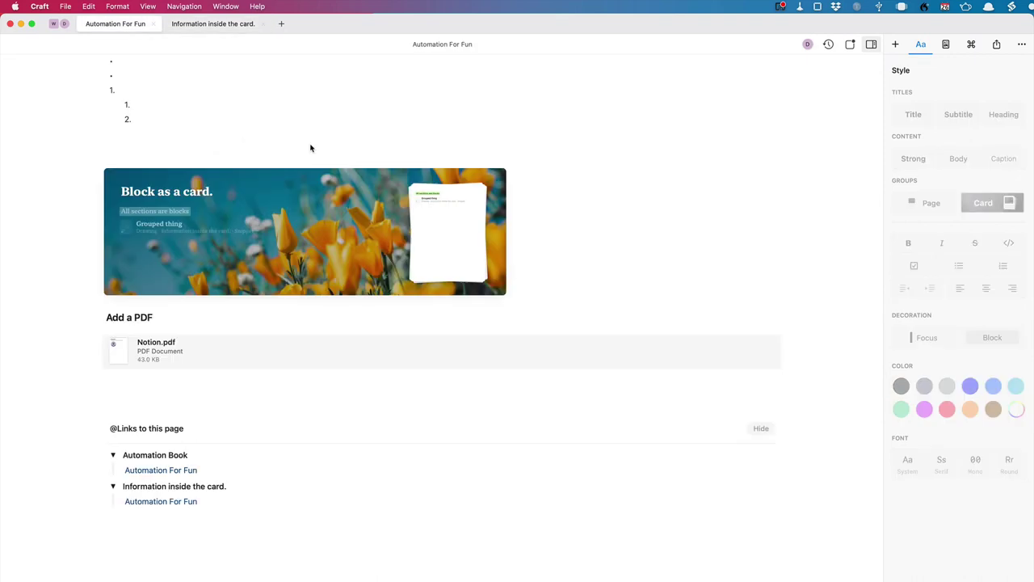
Add the word "Knots" at the end of the text paragraph under Heading and link it to the Bowline document
scroll(209, 401, up, 15)
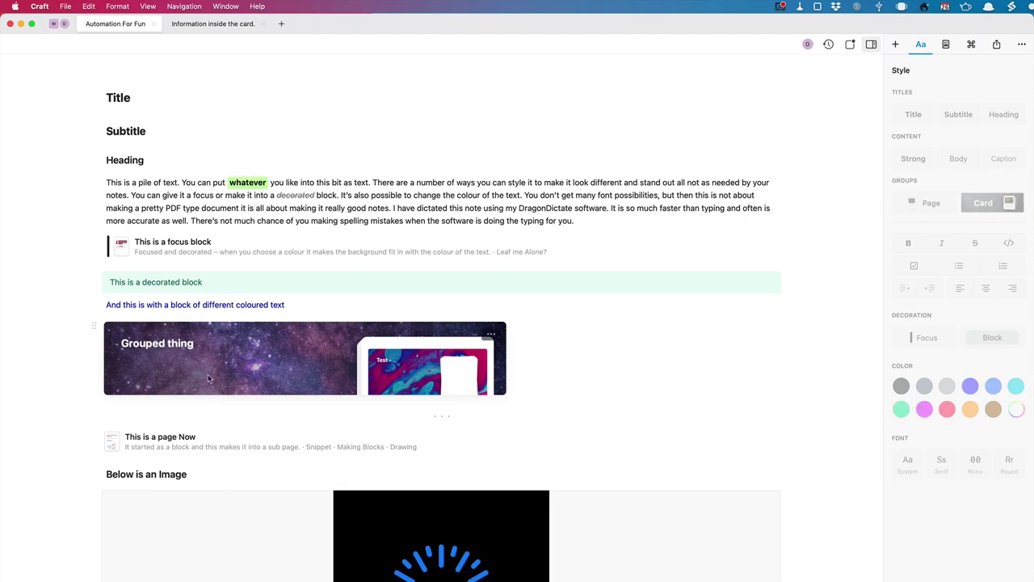
click(587, 229)
click(591, 221)
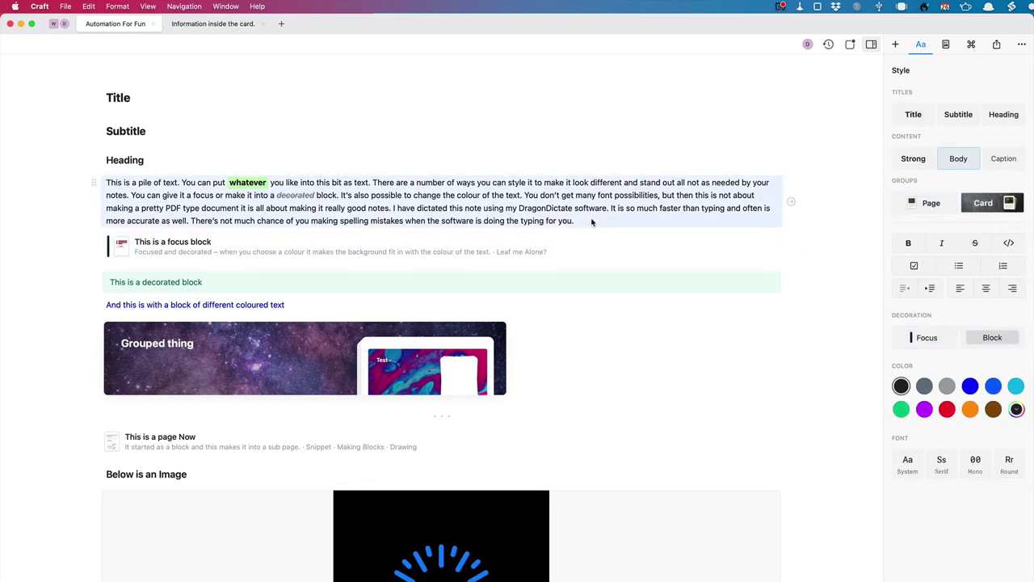
text(Knots)
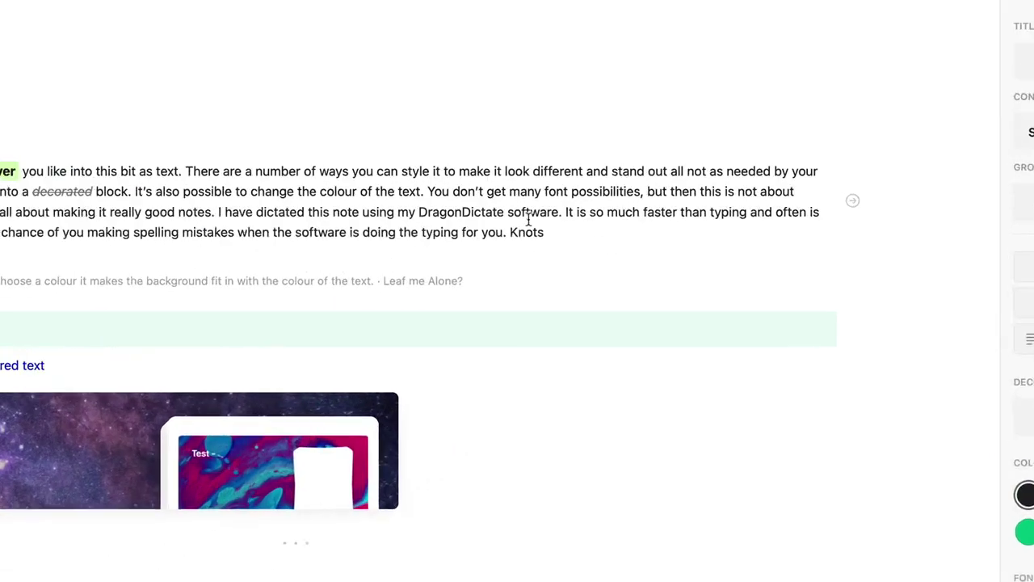
double_click(443, 252)
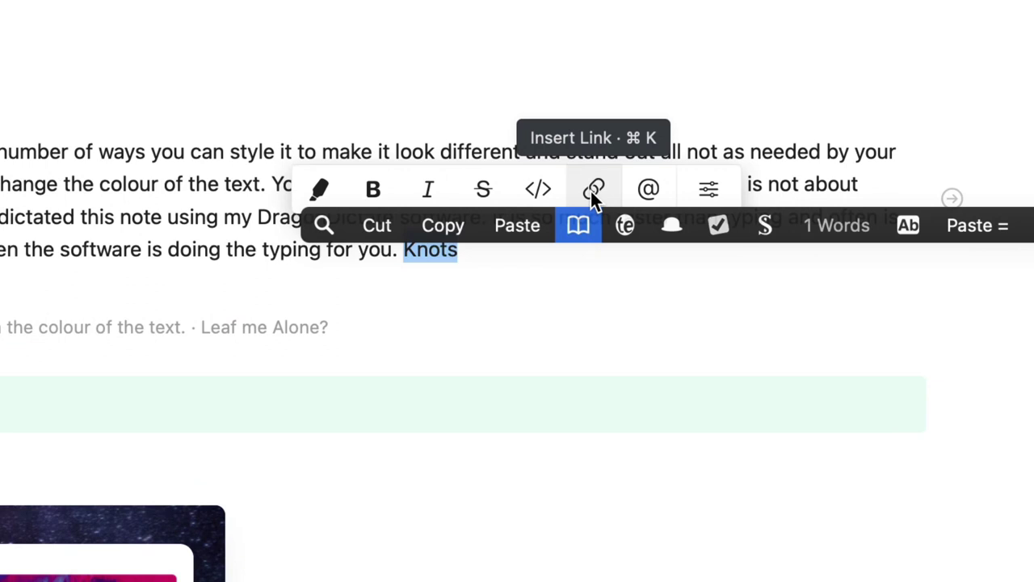
click(654, 189)
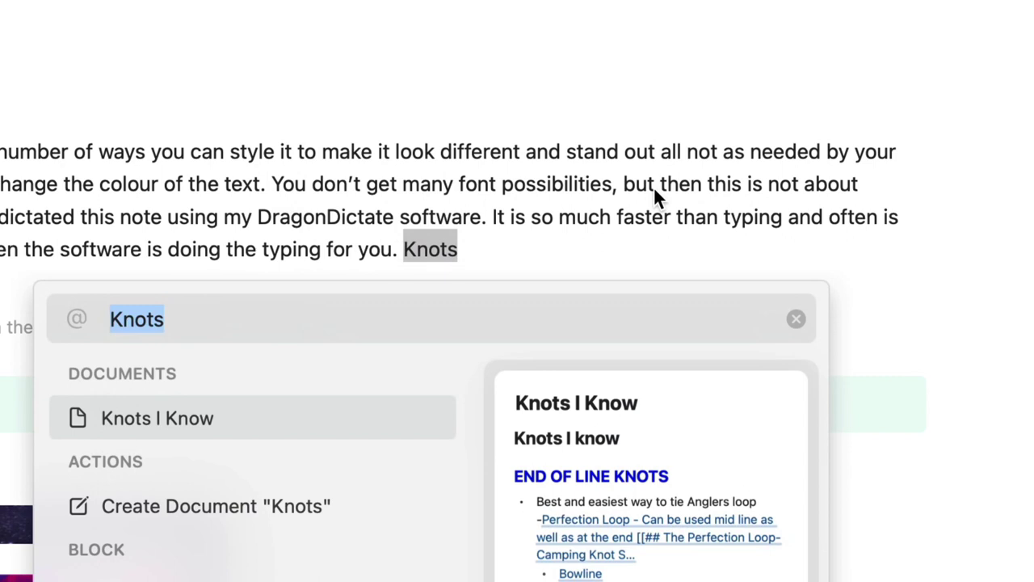
text(bow)
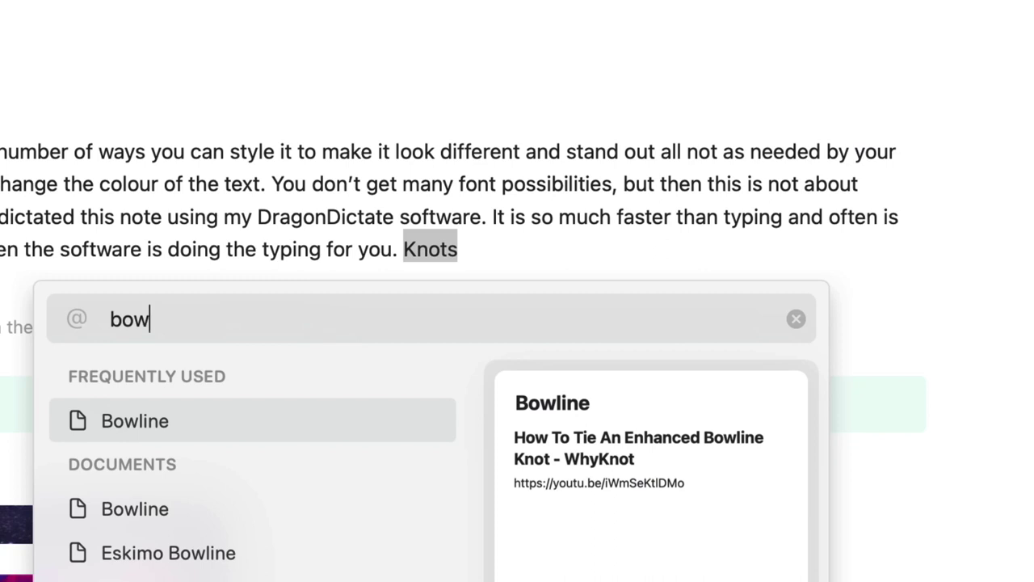
click(160, 423)
key(Escape)
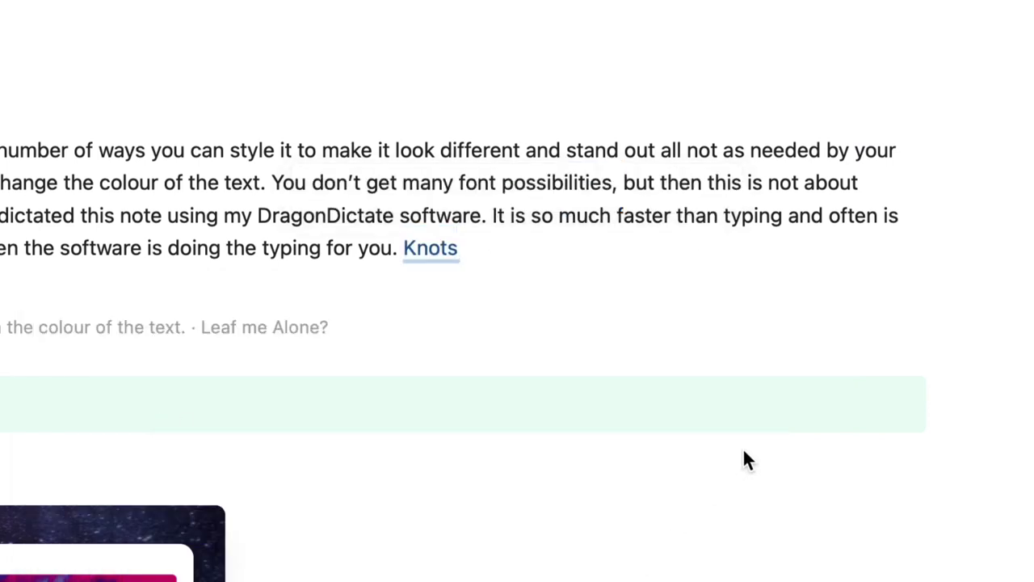
Follow the Knots link to the Bowline document, expand its Automation For Fun backlink and return through it to the linked paragraph
mouse_move(430, 251)
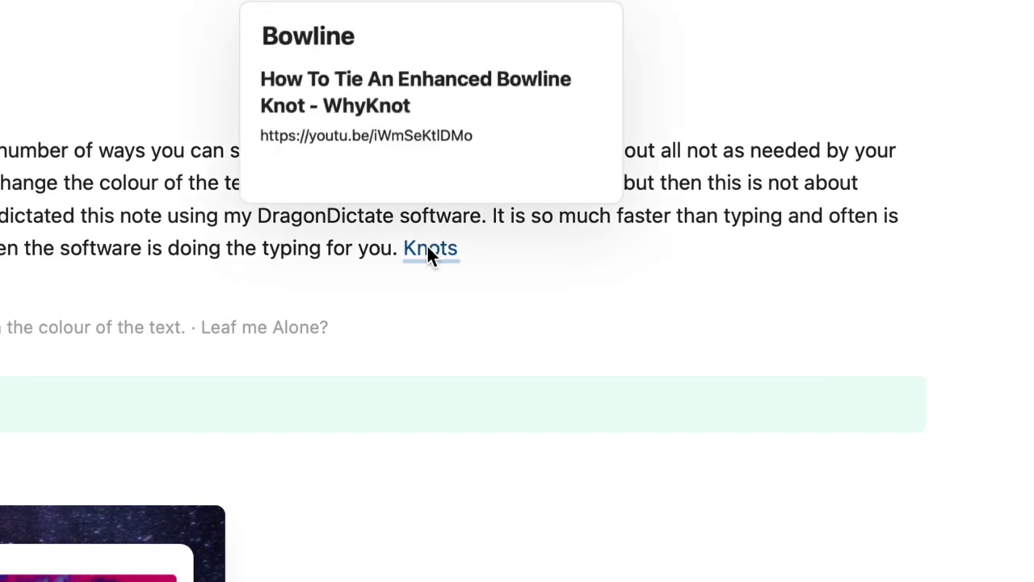
click(428, 251)
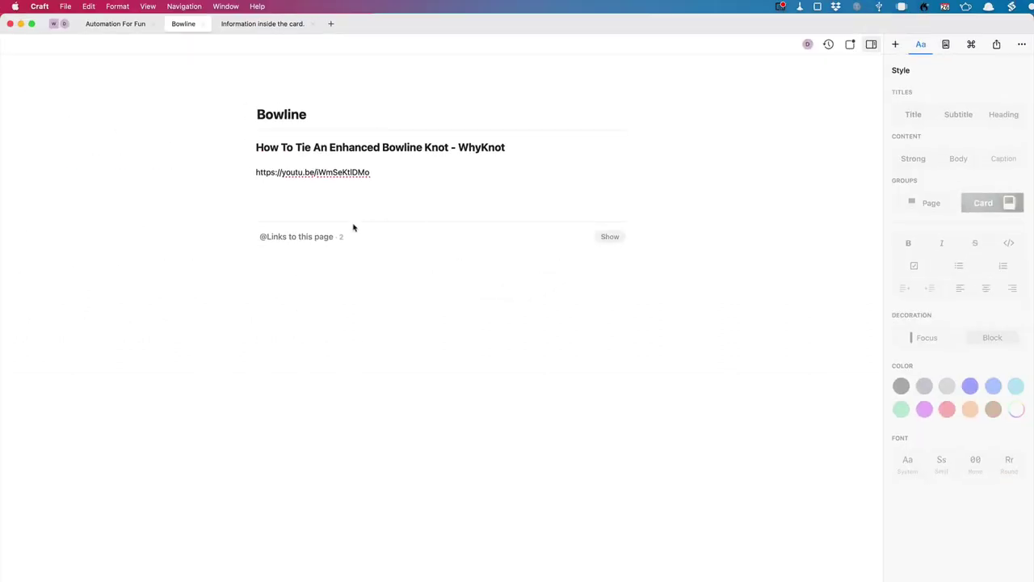
click(611, 237)
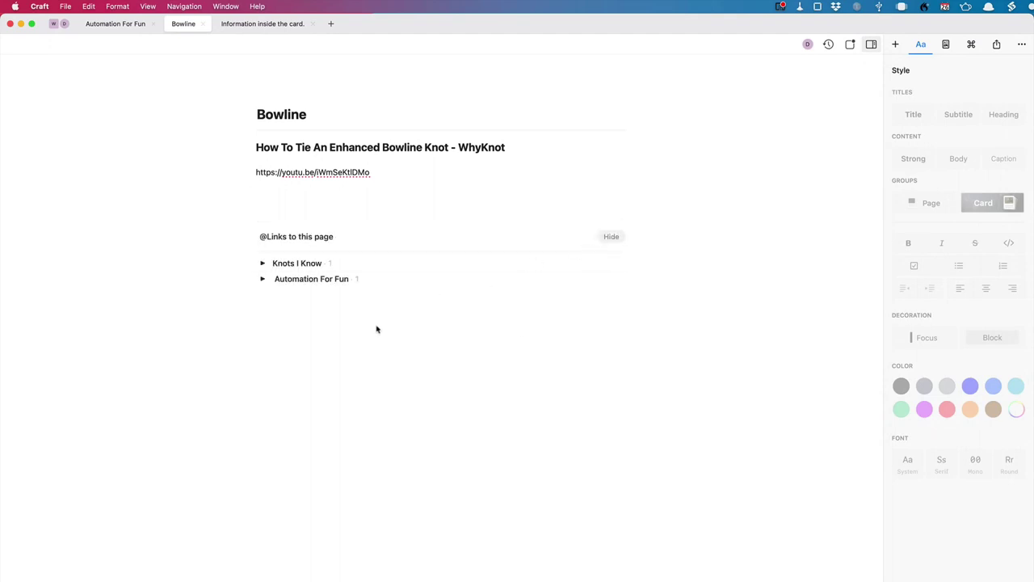
click(307, 279)
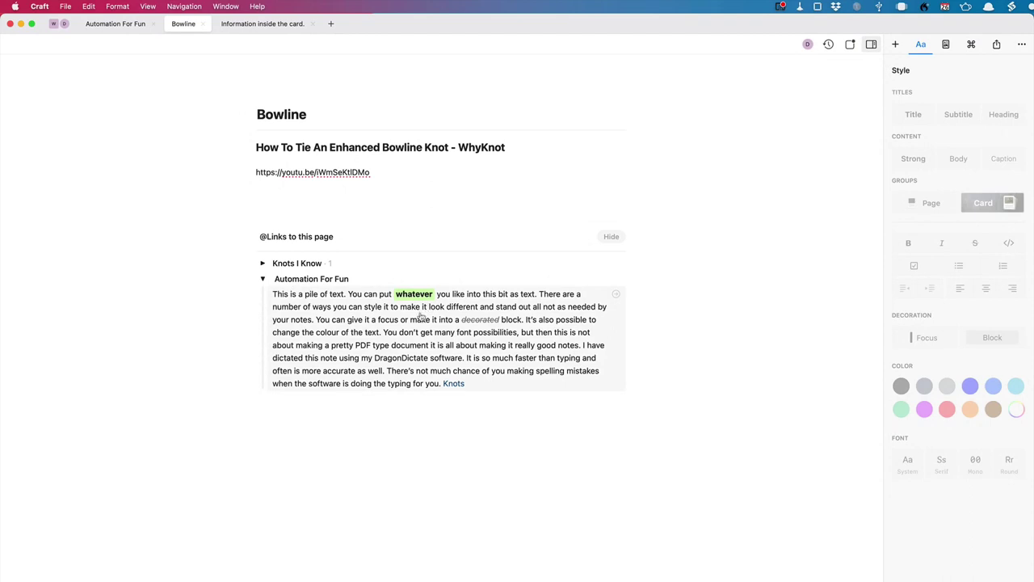
click(423, 319)
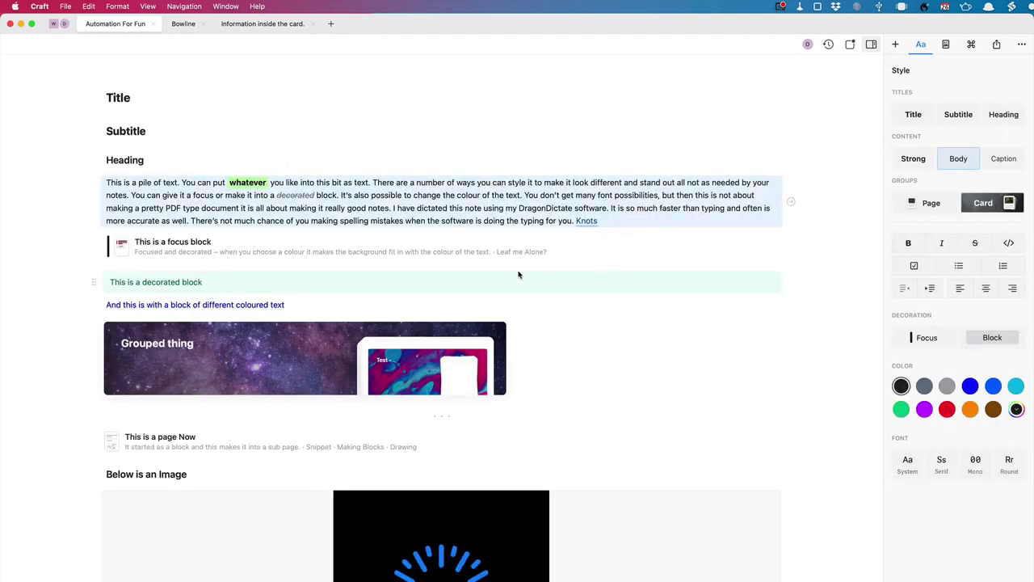
Move the empty block from below the Notion.pdf attachment to directly under the "Add a PDF" heading
scroll(521, 316, down, 15)
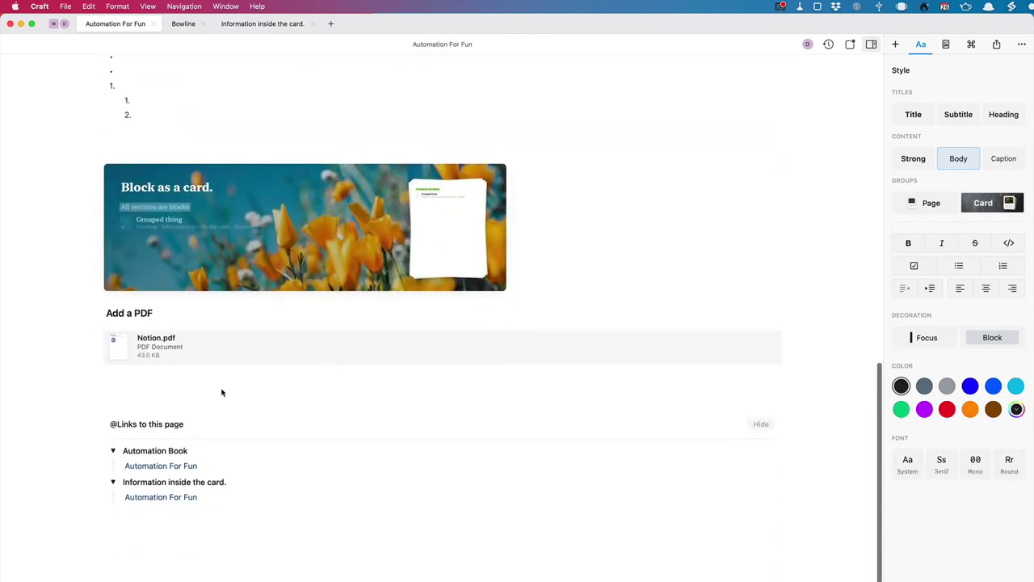
key(Escape)
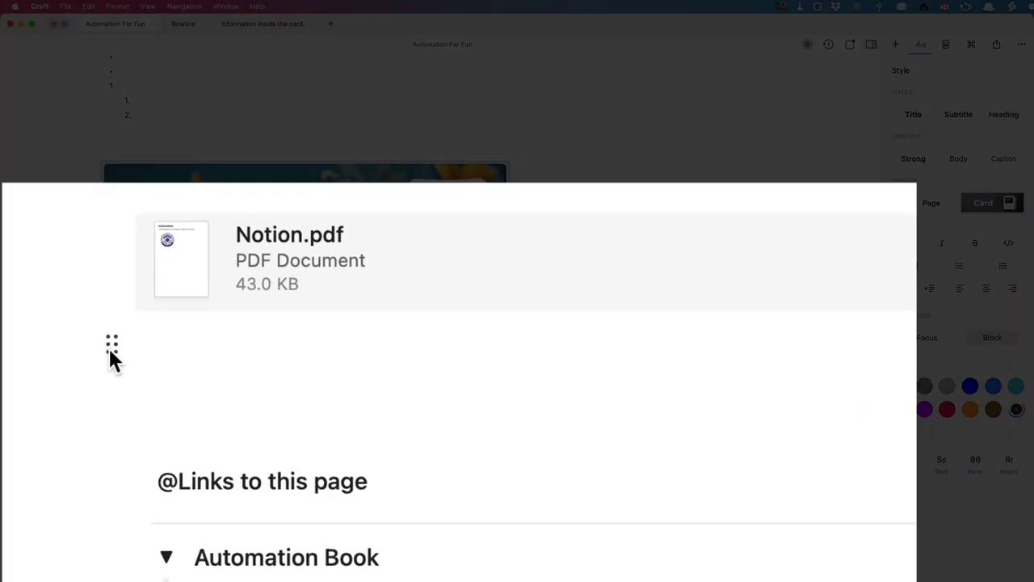
drag(110, 348, 114, 230)
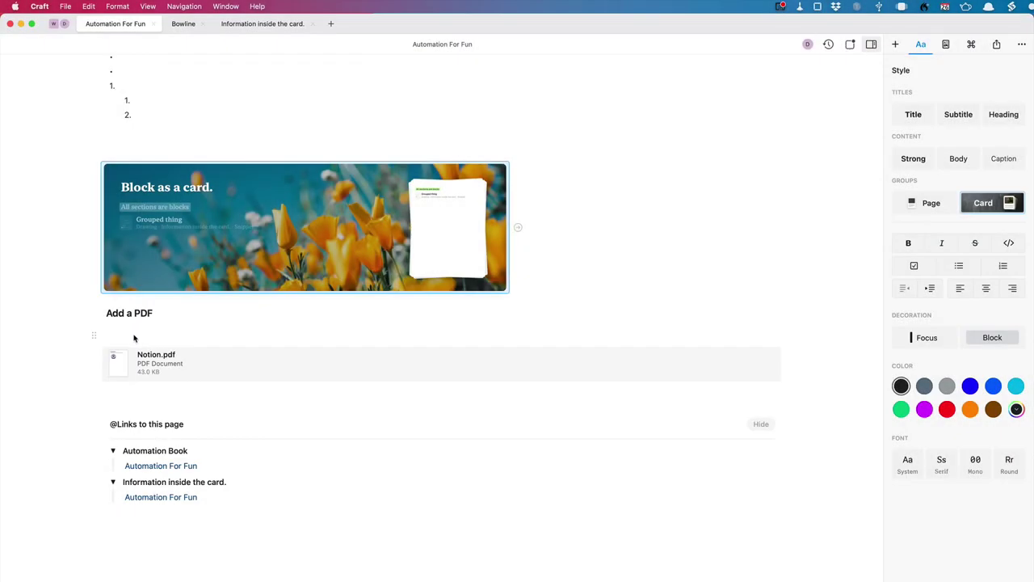
Insert an @ link to the Constrictor knot document in the empty block under the "Add a PDF" heading
click(134, 337)
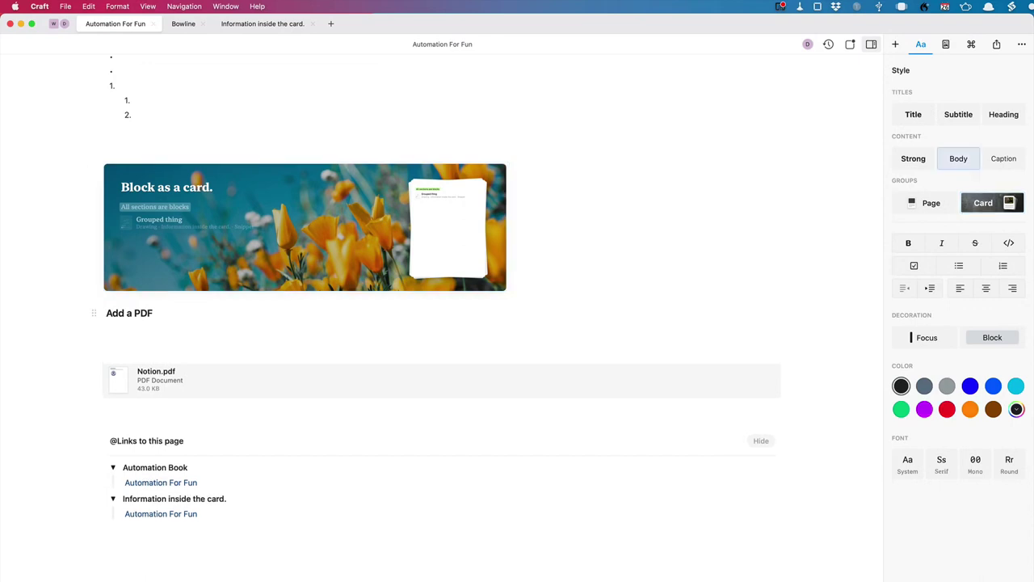
text(@)
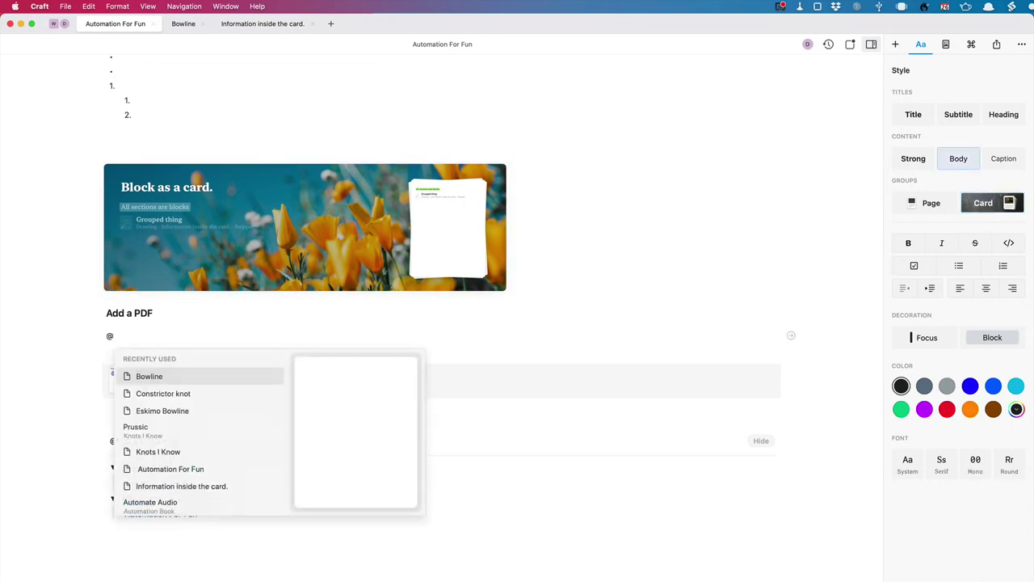
text(con)
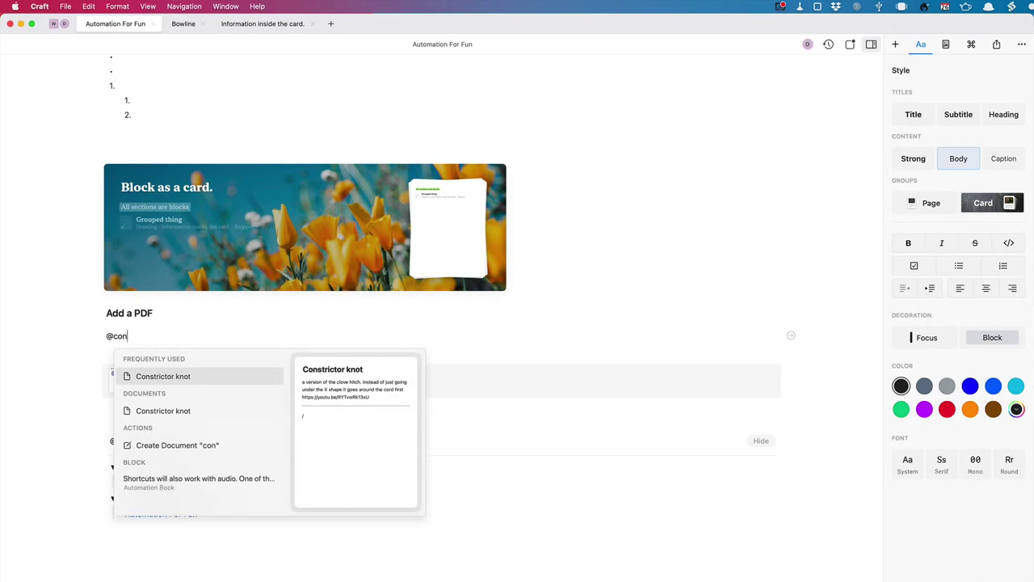
key(Return)
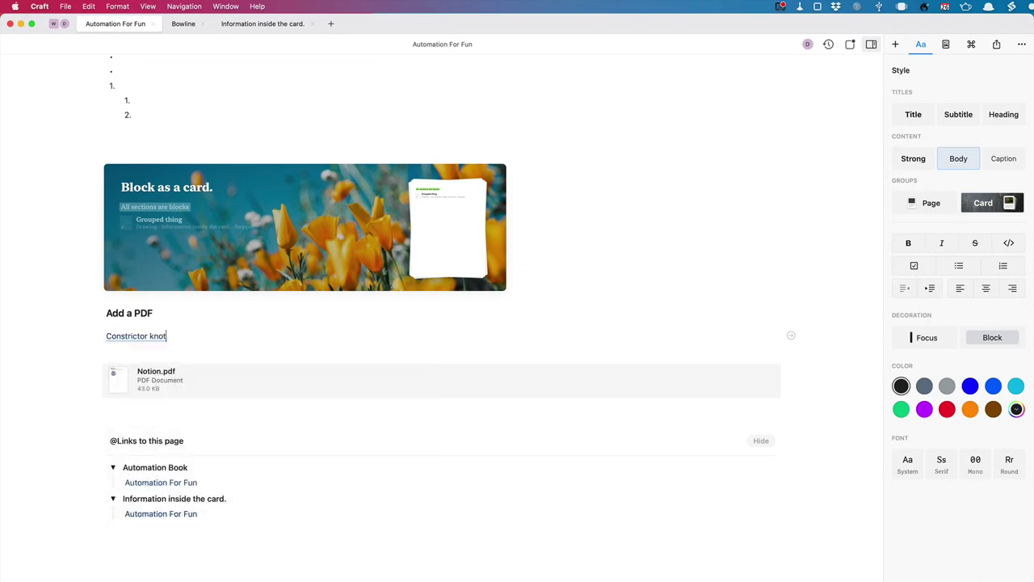
Add a new line below the Constrictor knot link with an @ link to the Eskimo Bowline document
key(Return)
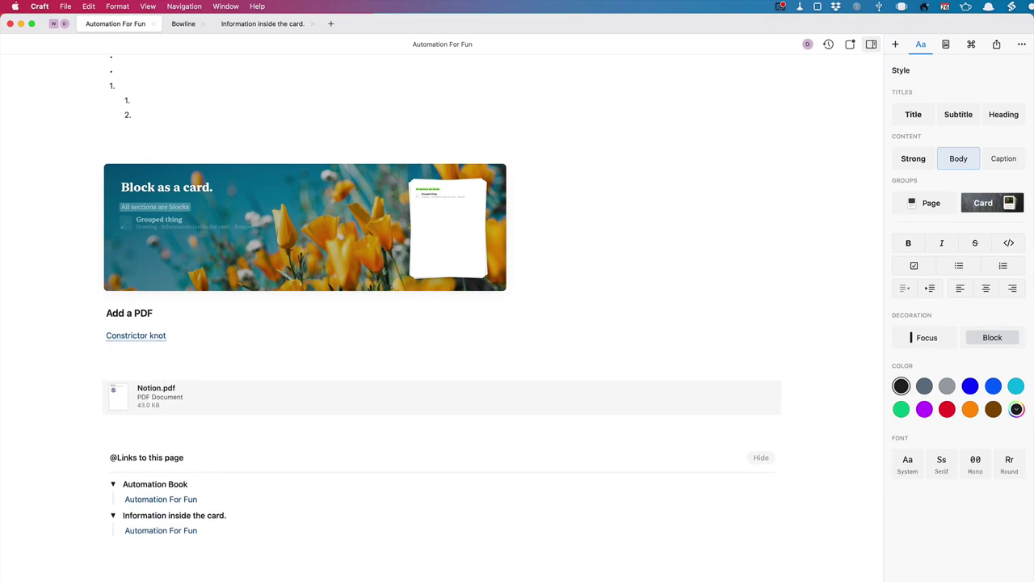
text(@)
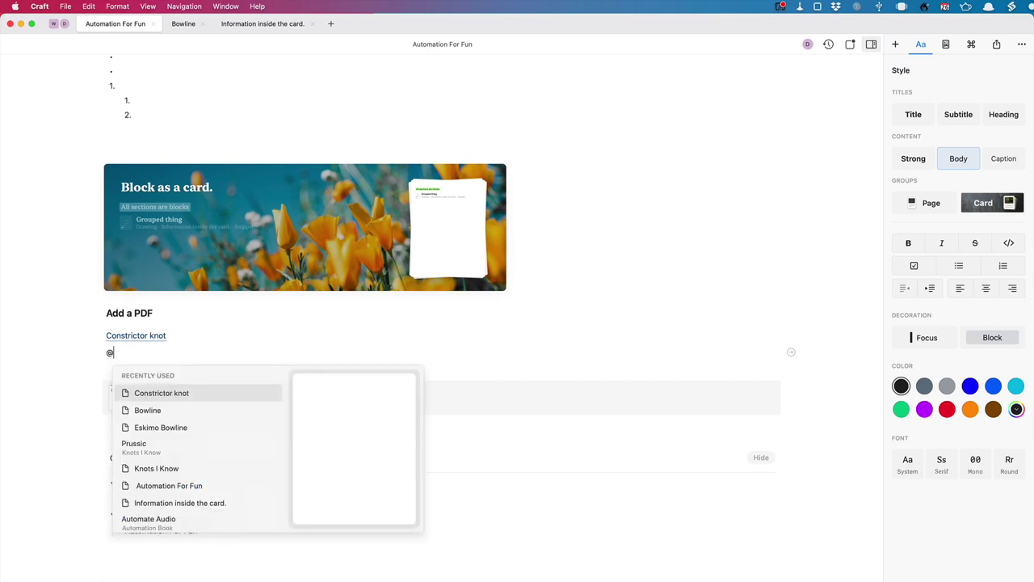
text(esk)
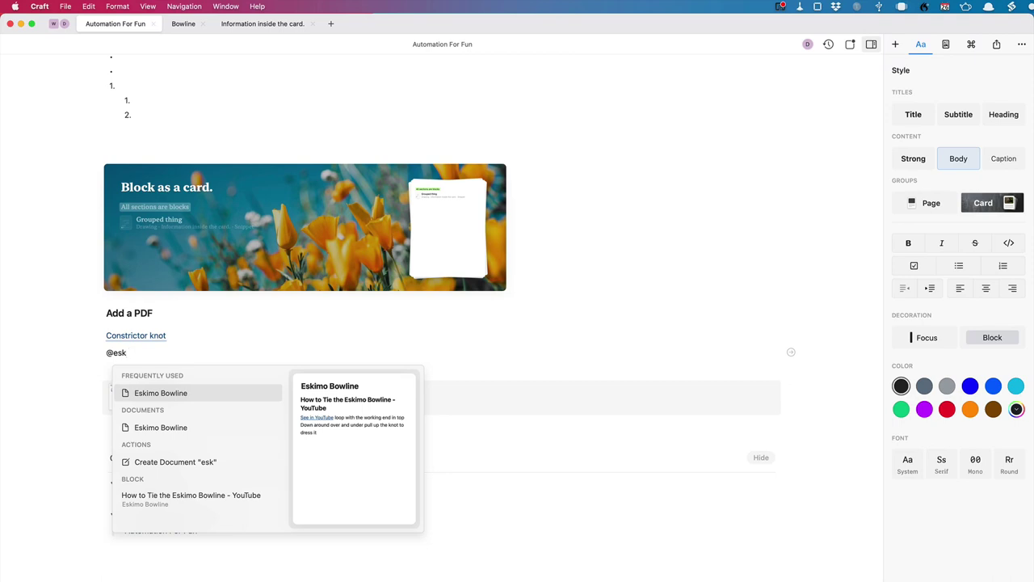
key(Return)
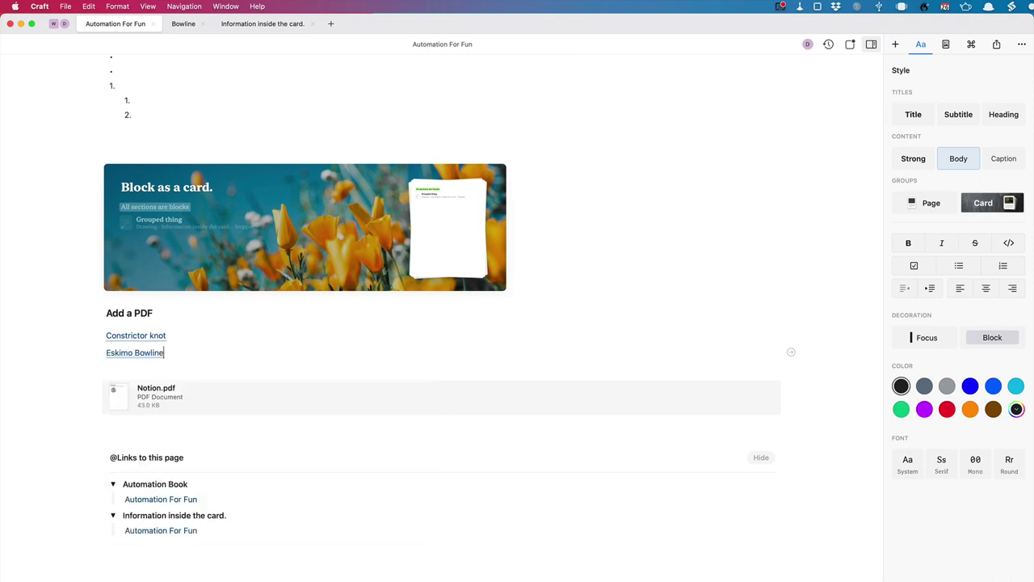
Look over the Automation For Fun document from the Knots paragraph through the image and lists to the knot links above Notion.pdf
scroll(347, 369, up, 10)
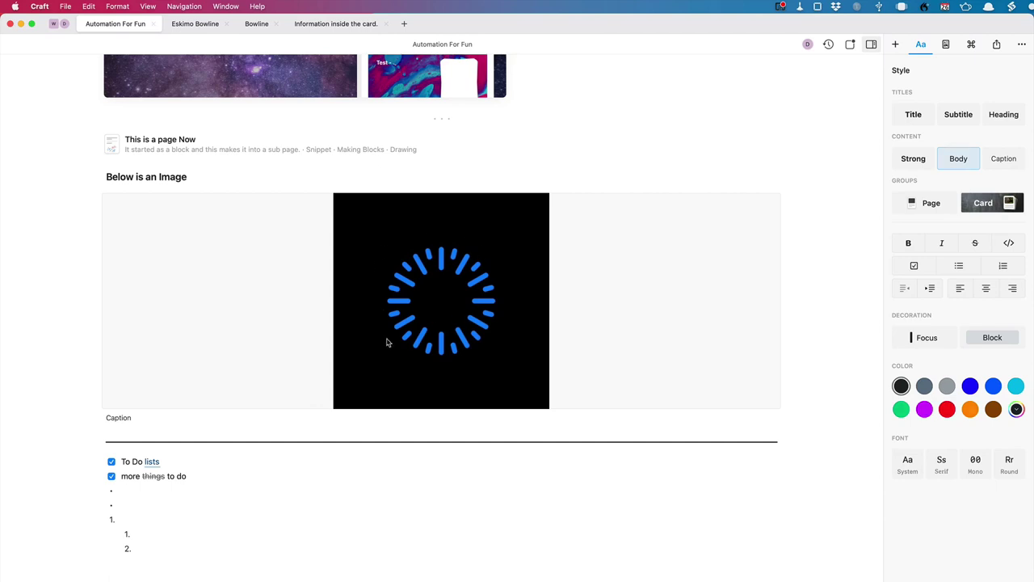
scroll(386, 343, down, 2)
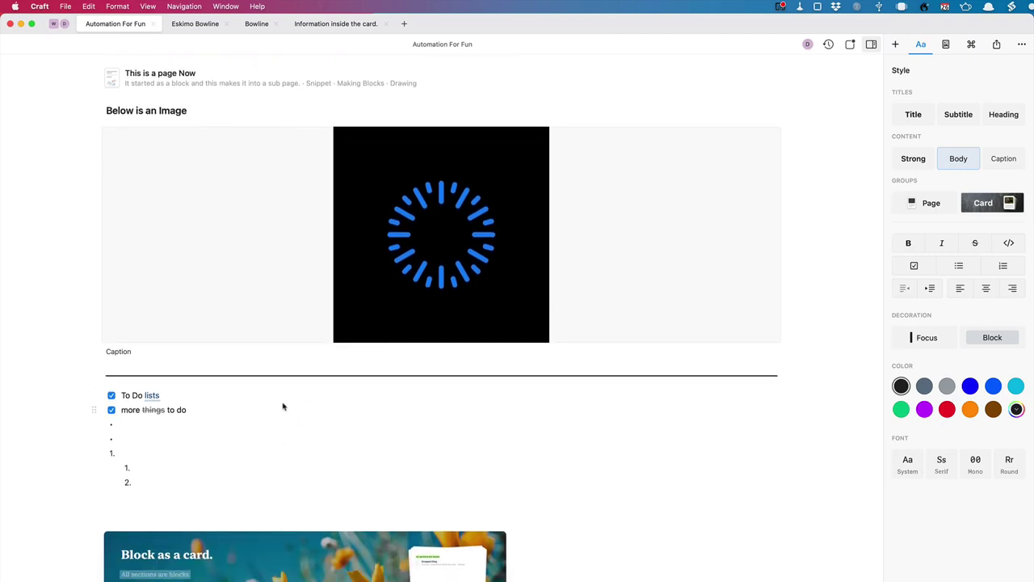
scroll(223, 375, up, 6)
scroll(449, 221, up, 2)
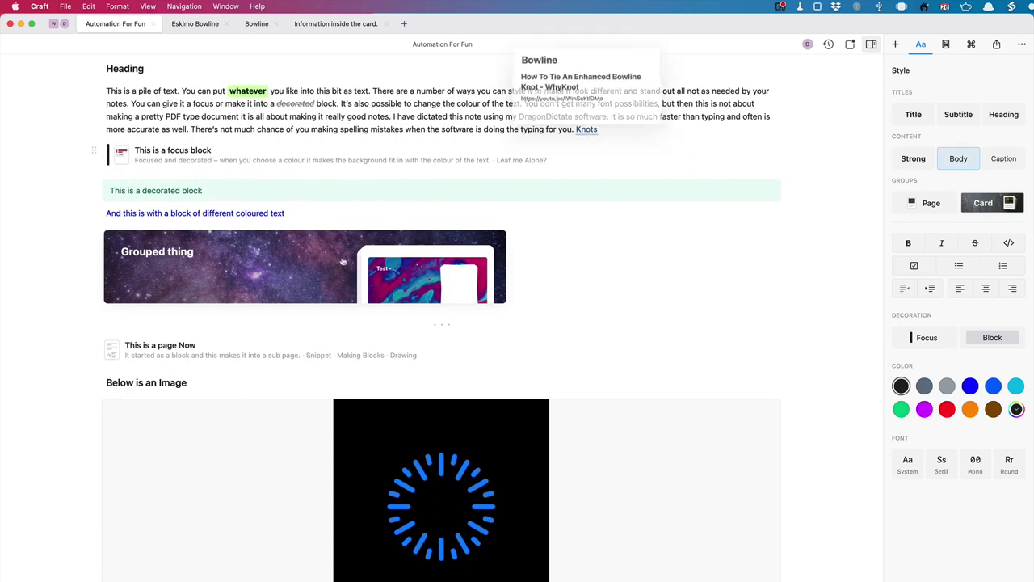
scroll(149, 451, down, 5)
scroll(149, 451, down, 3)
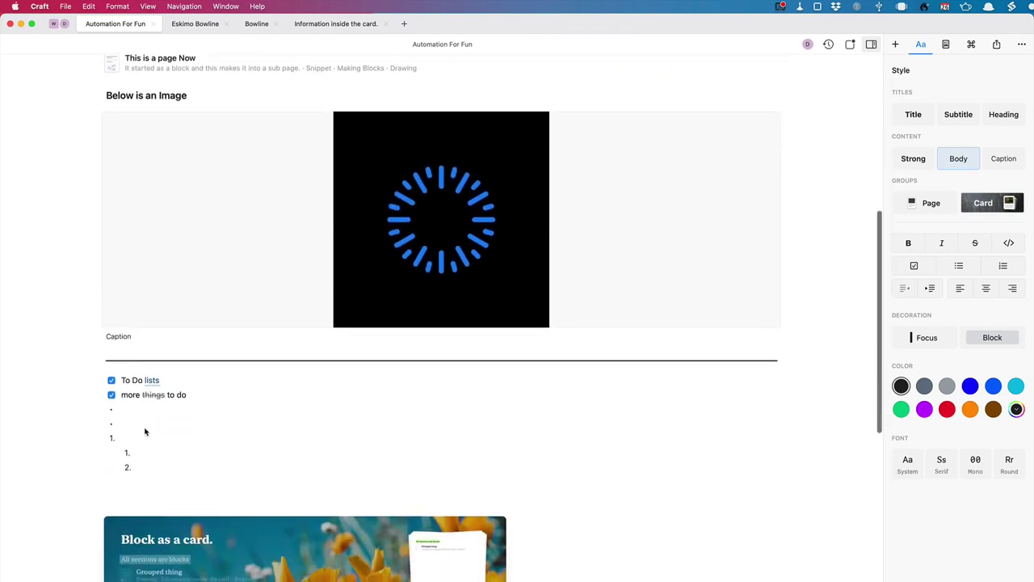
scroll(152, 480, down, 4)
scroll(152, 479, down, 3)
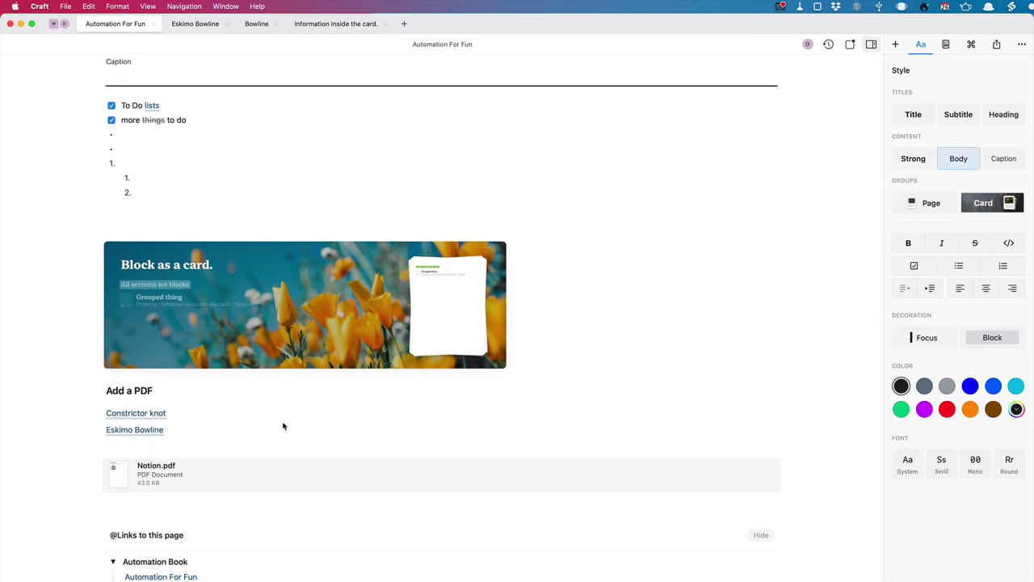
Close the other document tabs, then open the Grouped thing page nested inside the "Block as a card." block
click(389, 25)
click(526, 281)
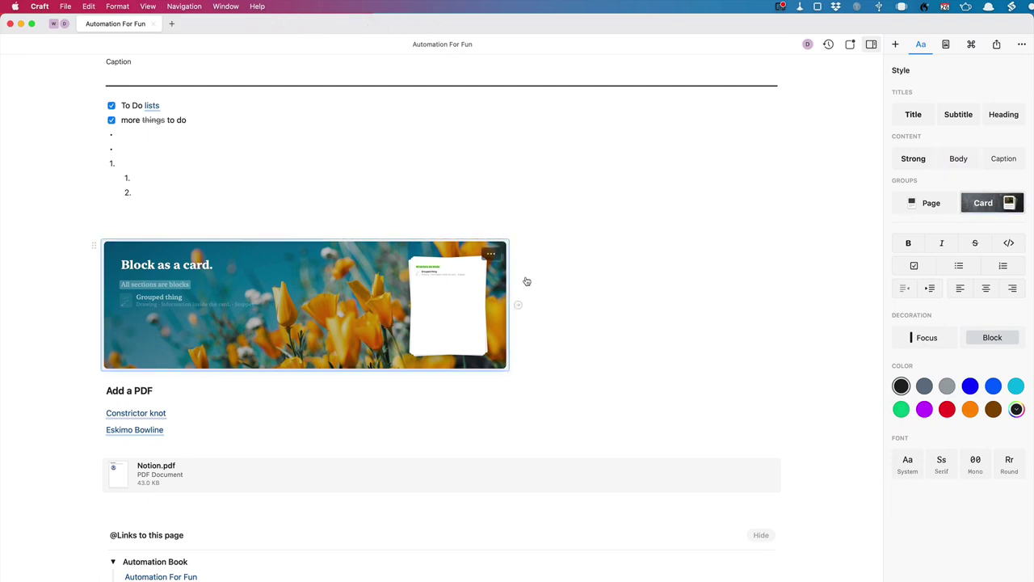
click(518, 305)
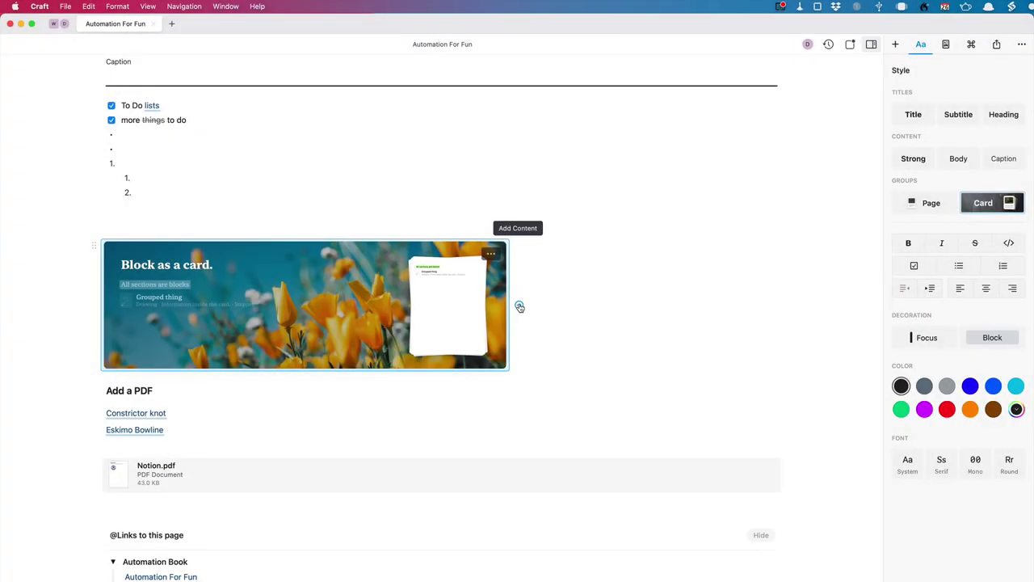
click(520, 305)
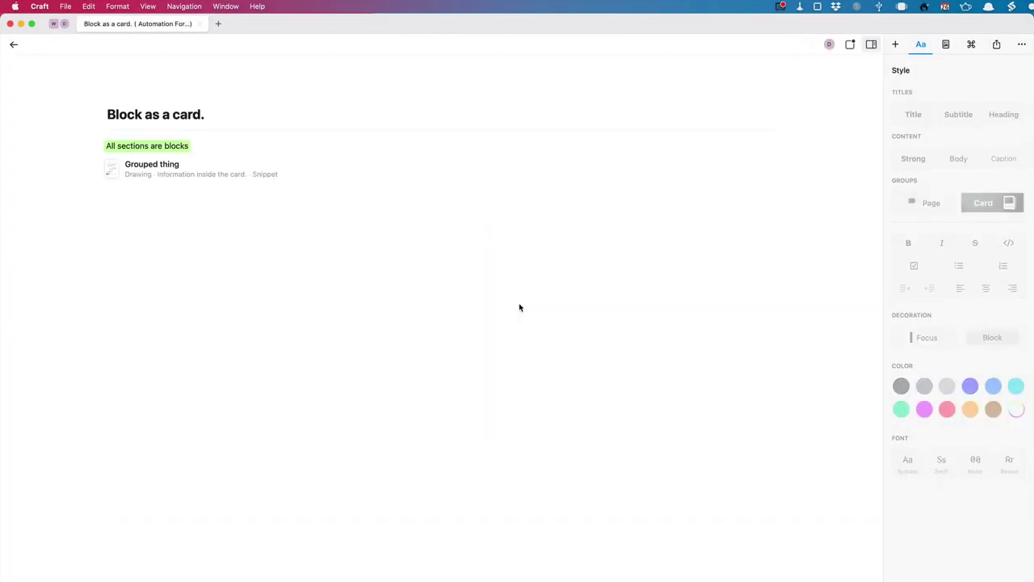
click(192, 172)
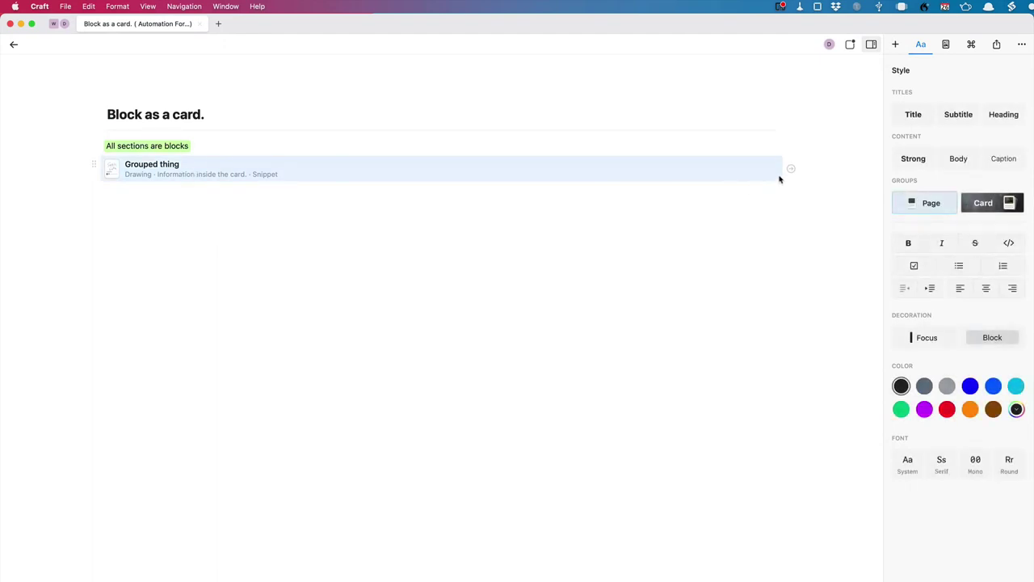
click(792, 171)
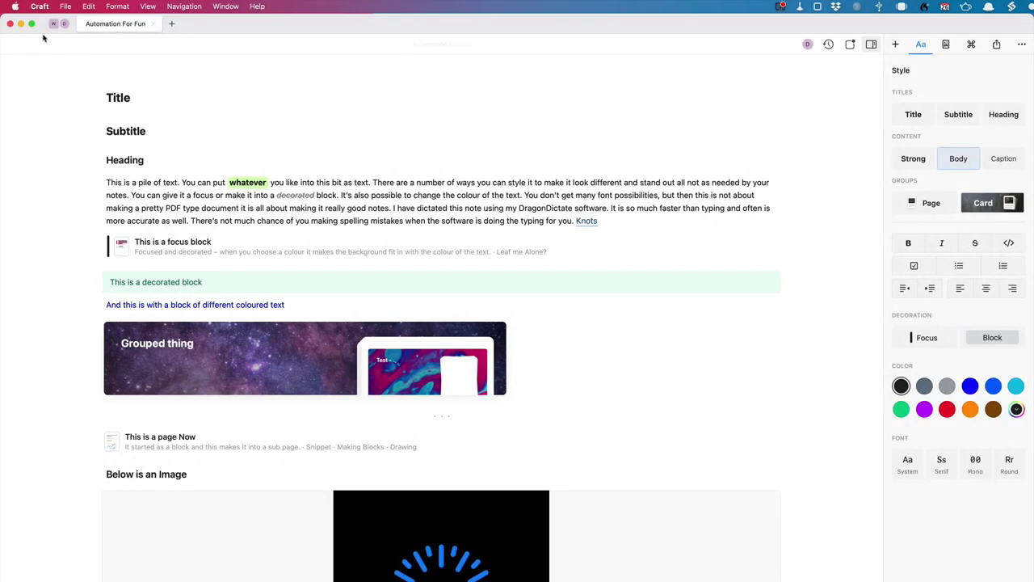
Close the Automation For Fun document and open Knots I Know from the Knots folder
click(153, 24)
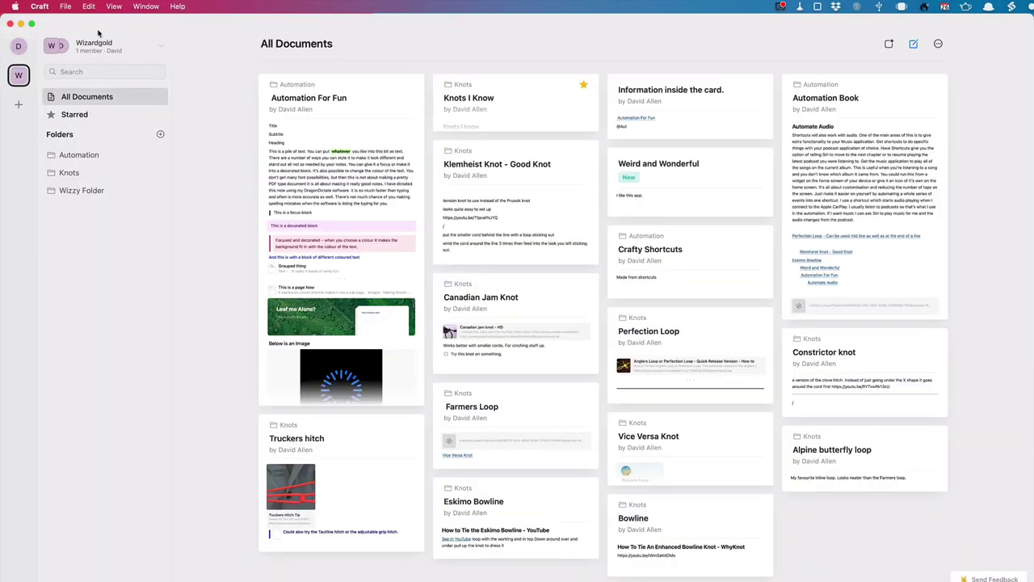
click(69, 173)
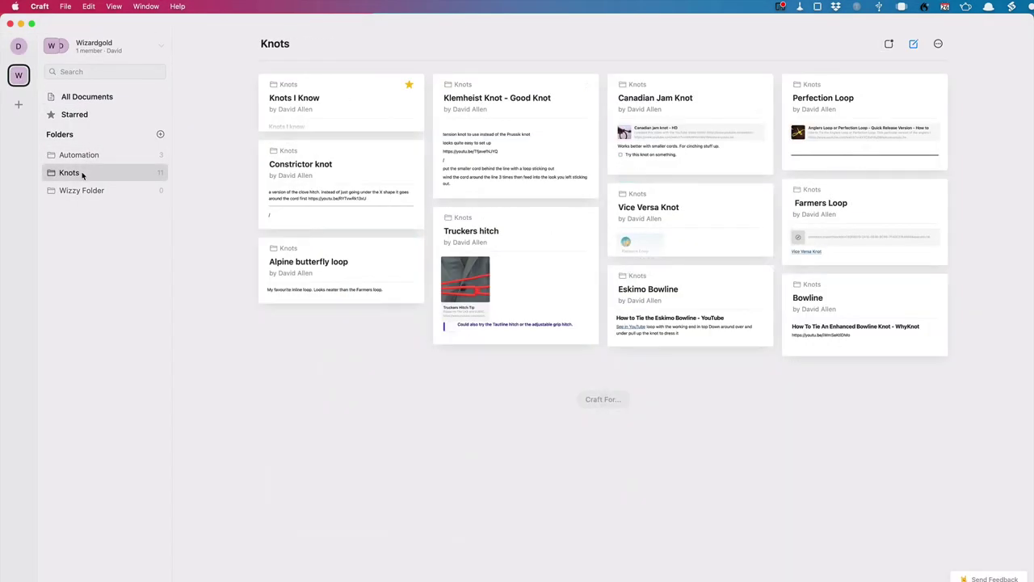
click(353, 106)
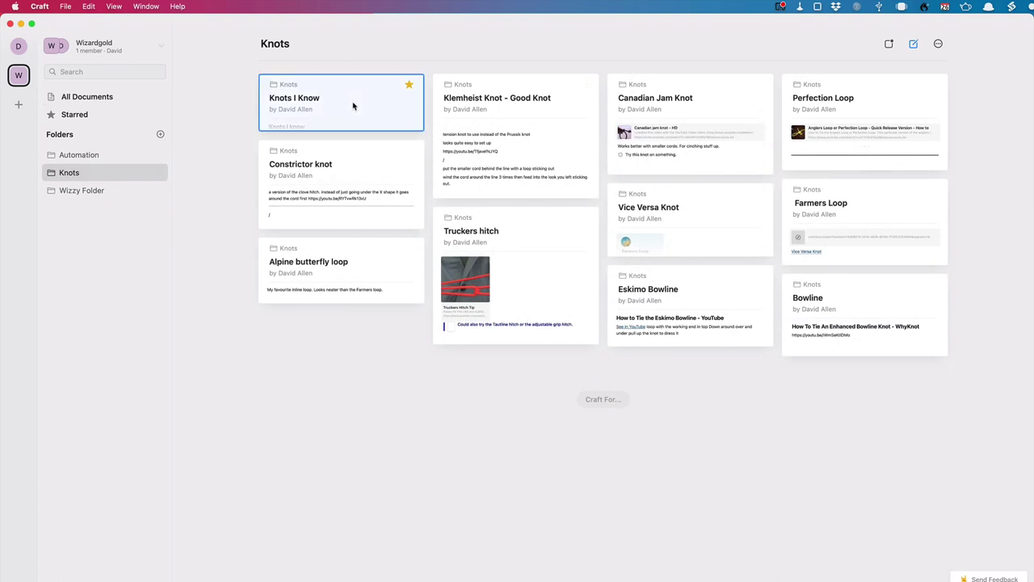
double_click(353, 106)
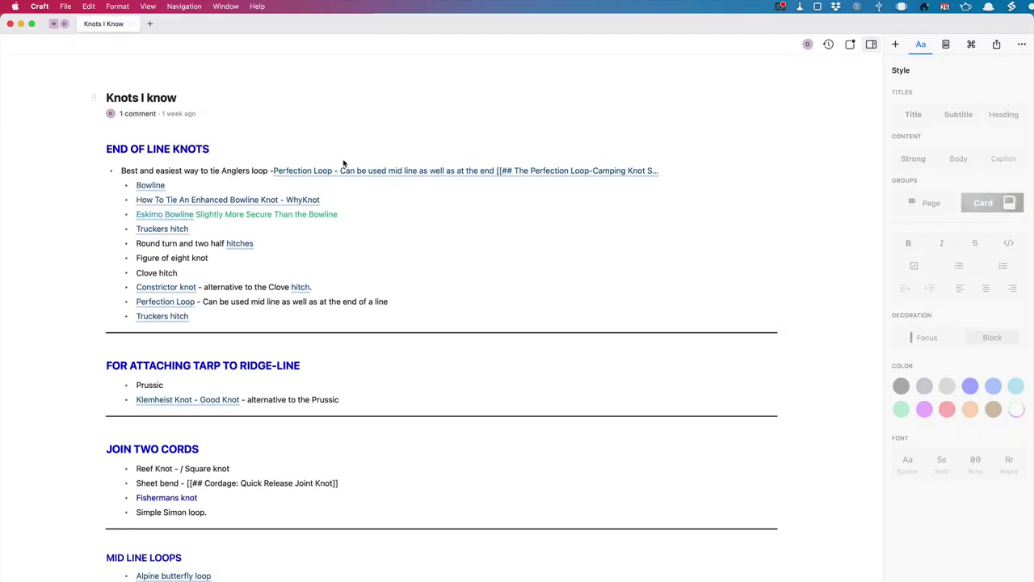
Move the Canadian Jam Knot link from "Knots I don't know - Yet..." to just above the last Truckers hitch under END OF LINE KNOTS
scroll(315, 295, down, 6)
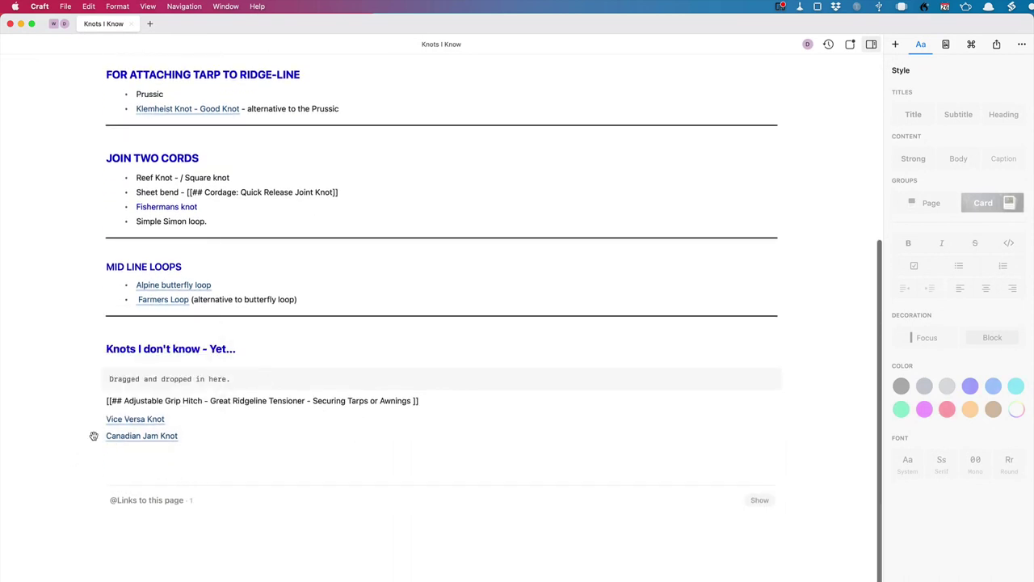
drag(93, 435, 146, 294)
mouse_move(109, 305)
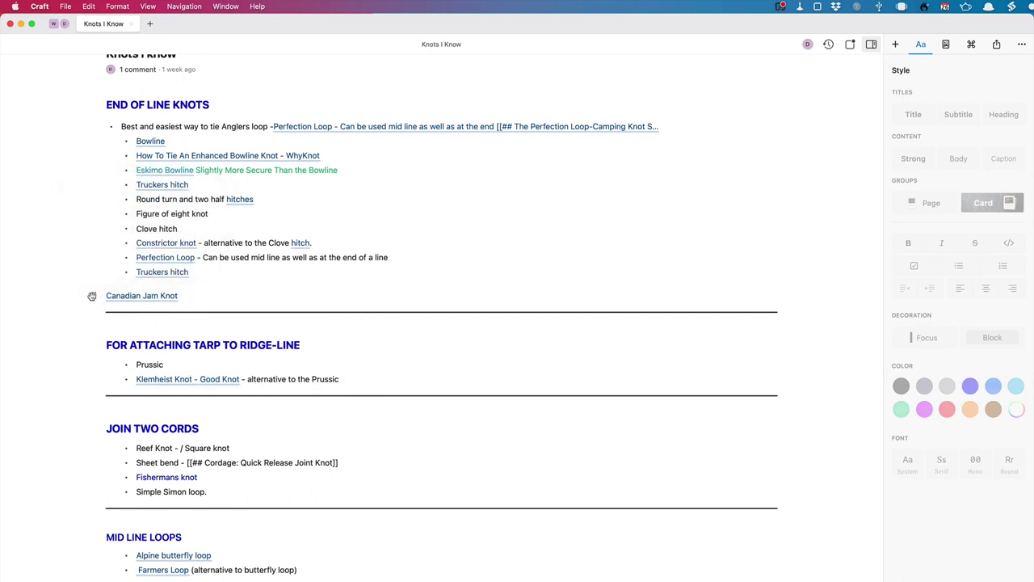
drag(117, 296, 176, 279)
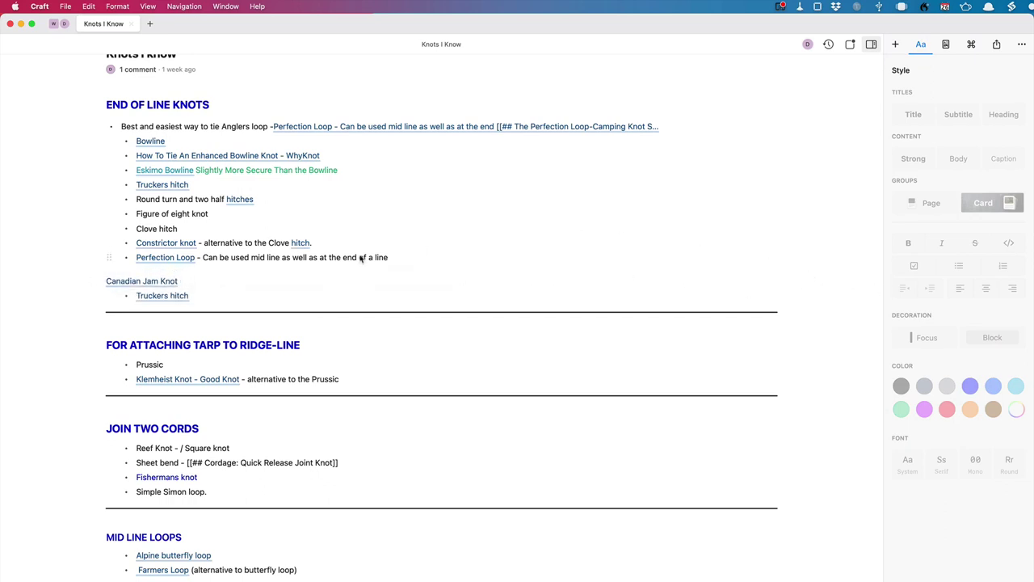
Format the Canadian Jam Knot block as a bulleted item at the same indent level as Perfection Loop and Truckers hitch
click(255, 282)
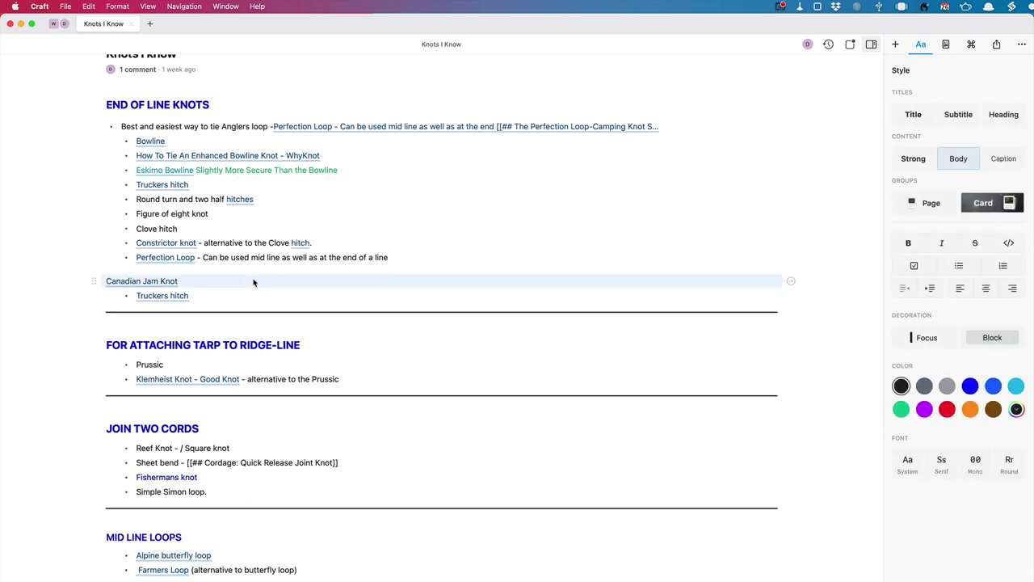
click(930, 290)
click(930, 289)
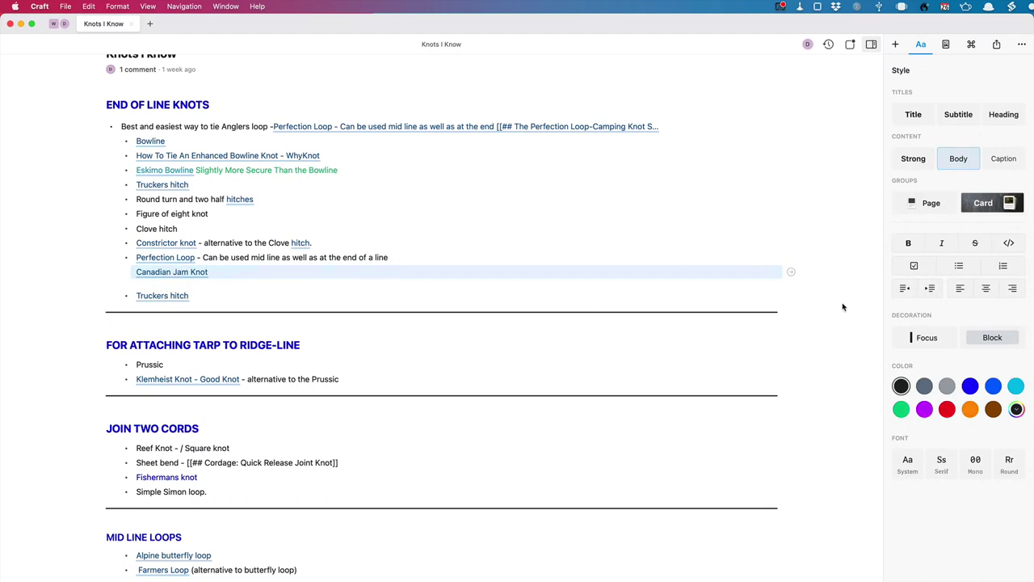
click(950, 268)
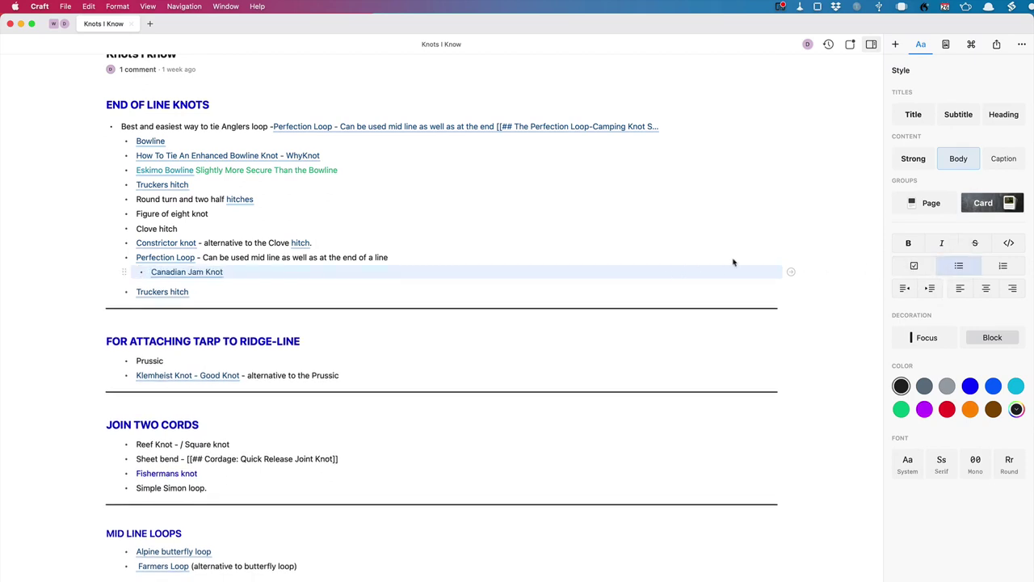
click(905, 289)
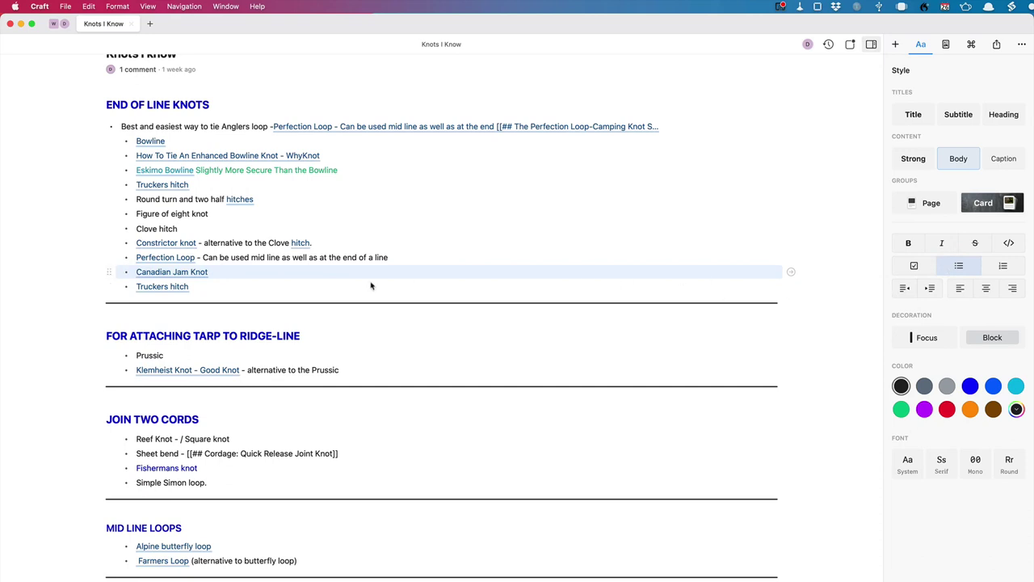
Insert a text block reading "type see fit" and a text snippet reading "text inserted" above the END OF LINE KNOTS heading
scroll(316, 352, up, 2)
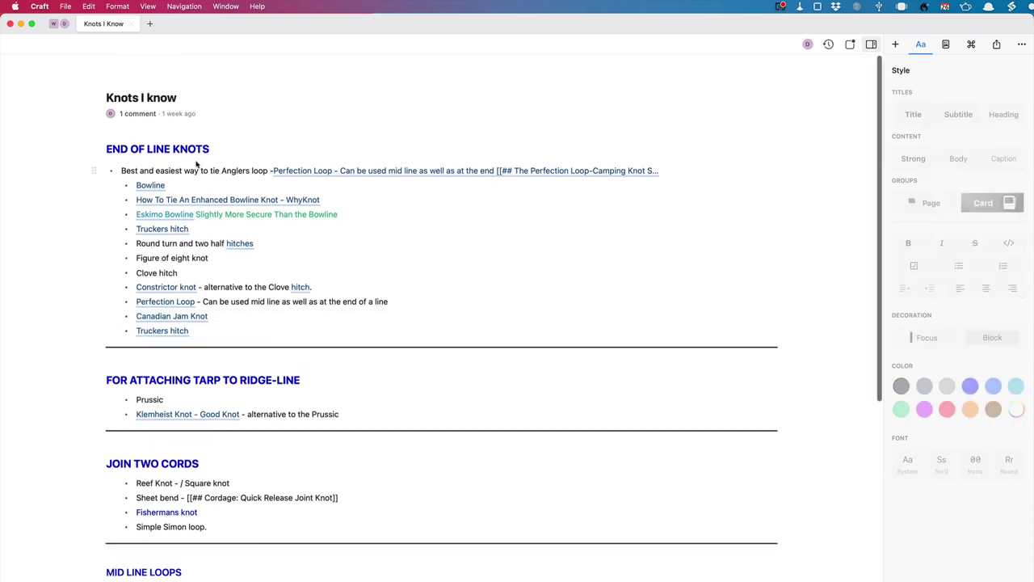
click(895, 46)
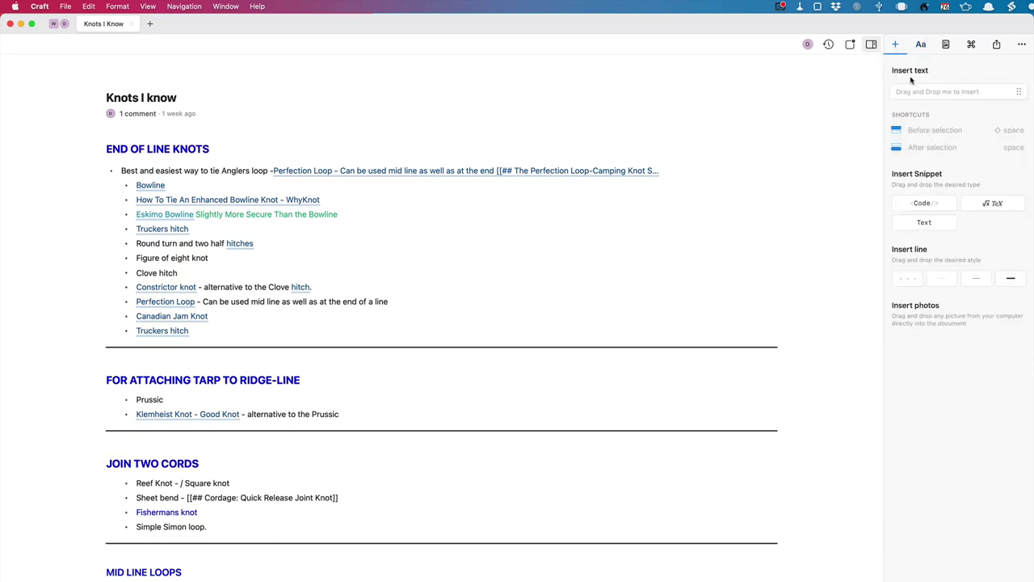
drag(959, 95, 476, 135)
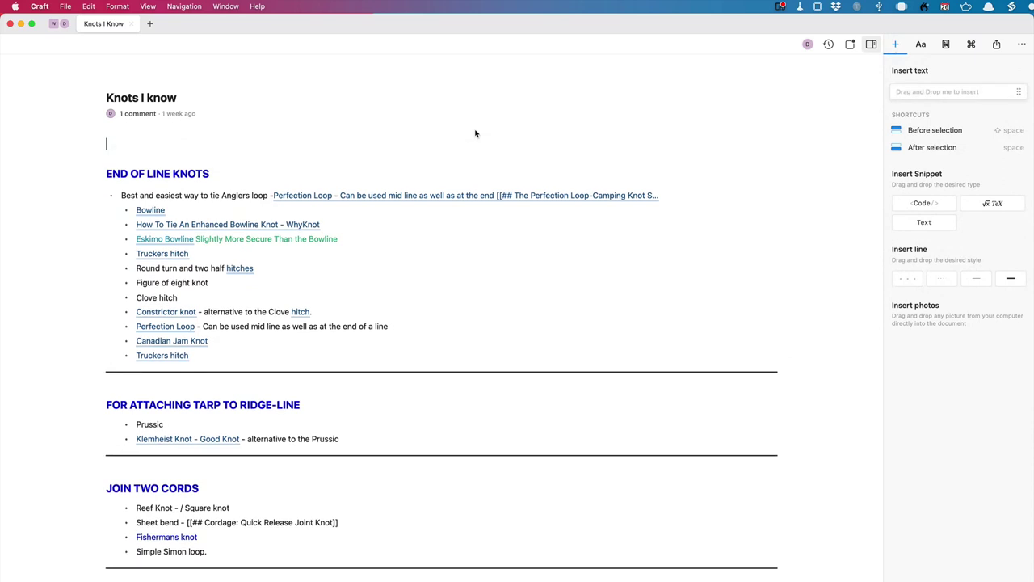
Add a thick line and a dotted divider below the "text inserted" snippet, with the motorcycle photo placed between them
drag(1005, 279, 531, 173)
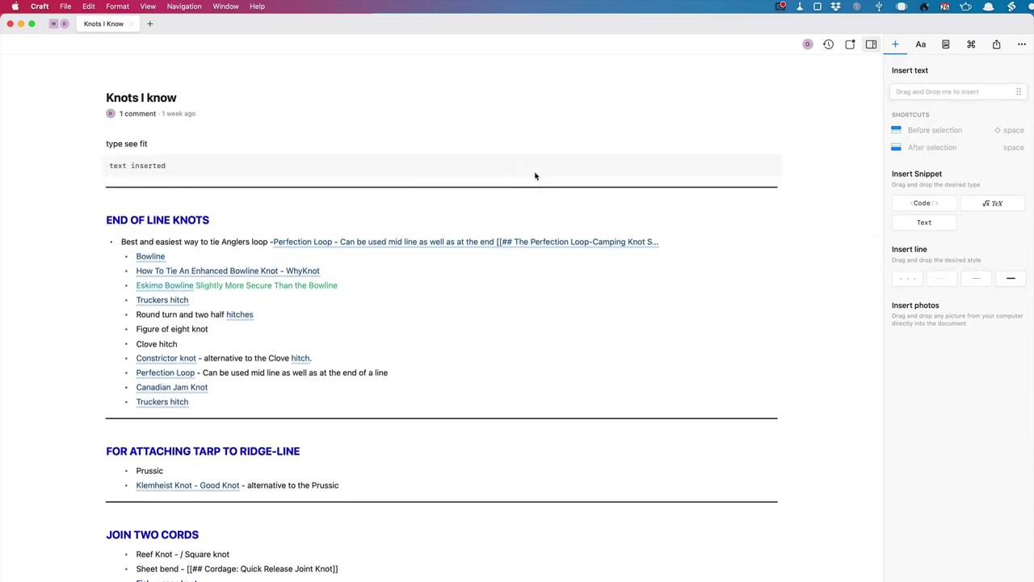
drag(906, 278, 607, 197)
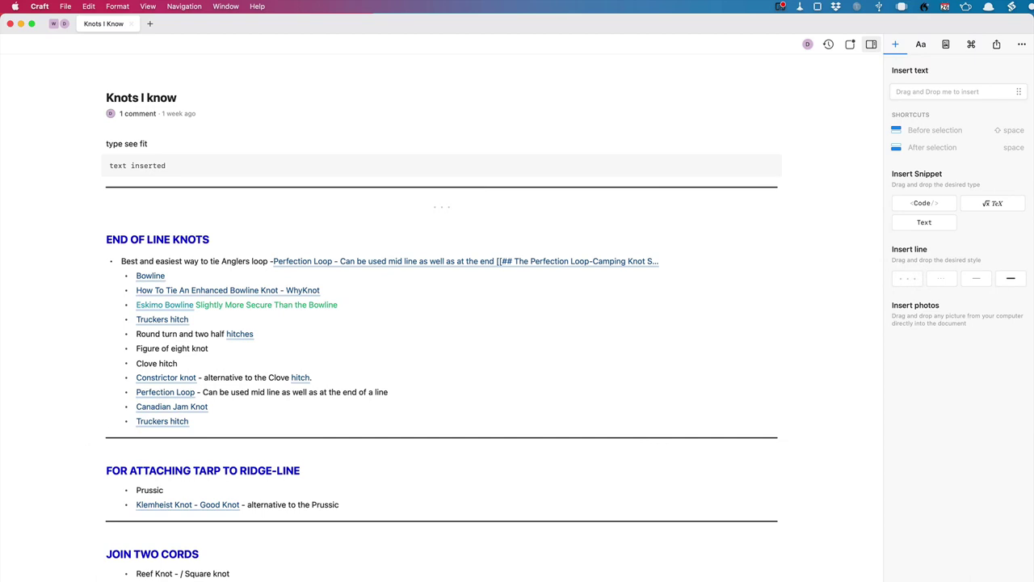
drag(78, 434, 251, 208)
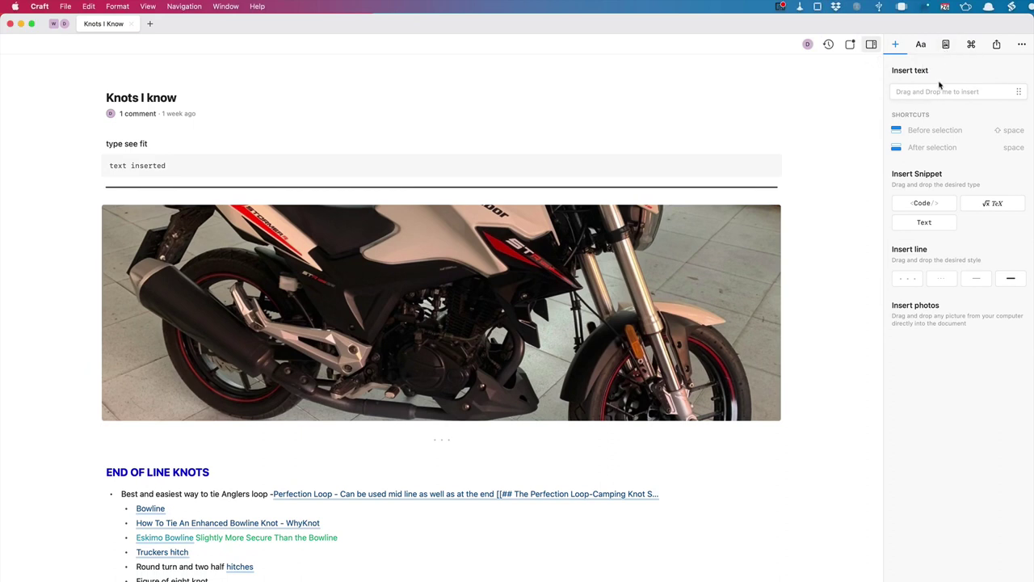
Turn on the cover image, title and author in the page header settings of Knots I Know
click(945, 47)
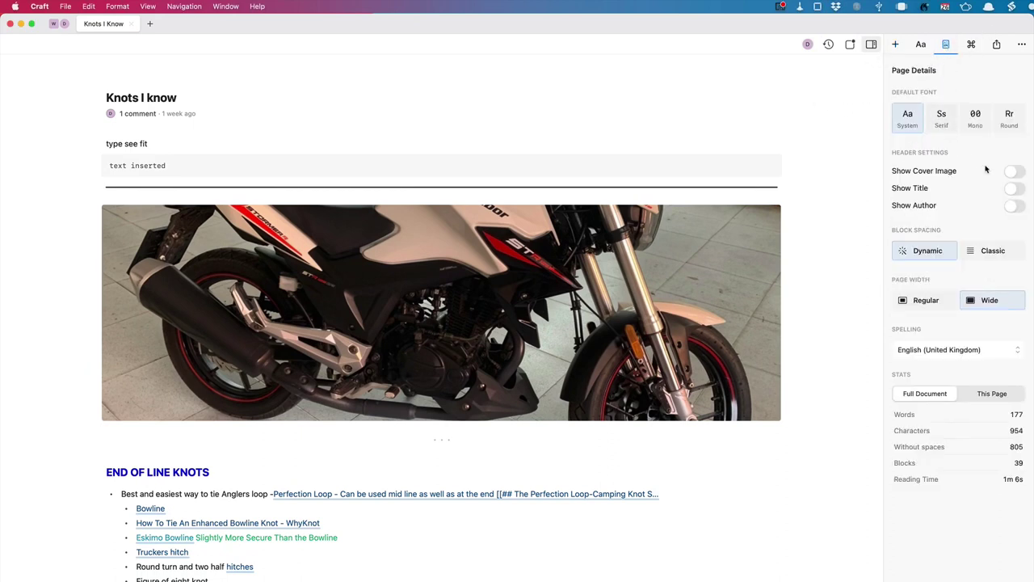
click(1012, 172)
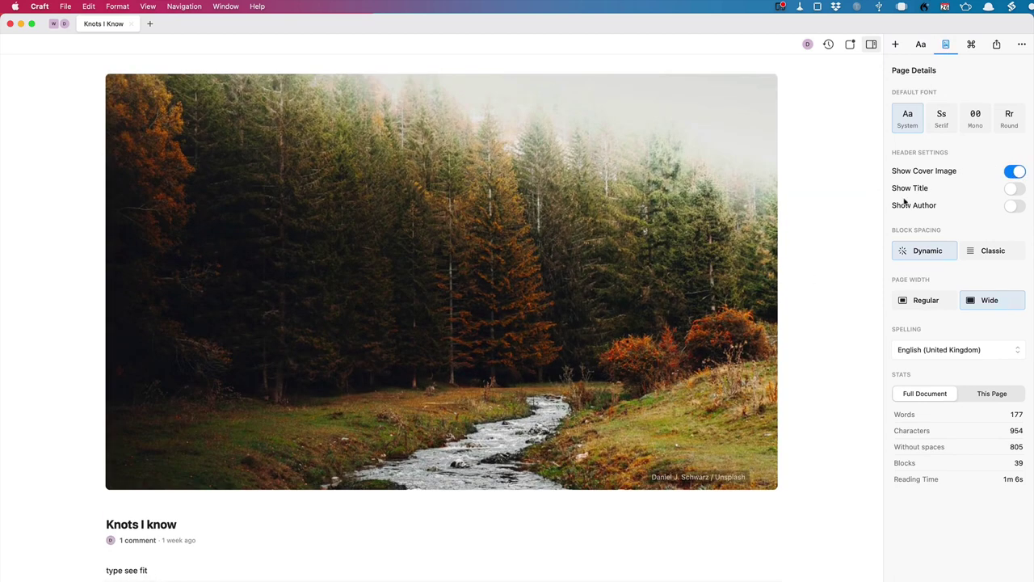
click(1015, 189)
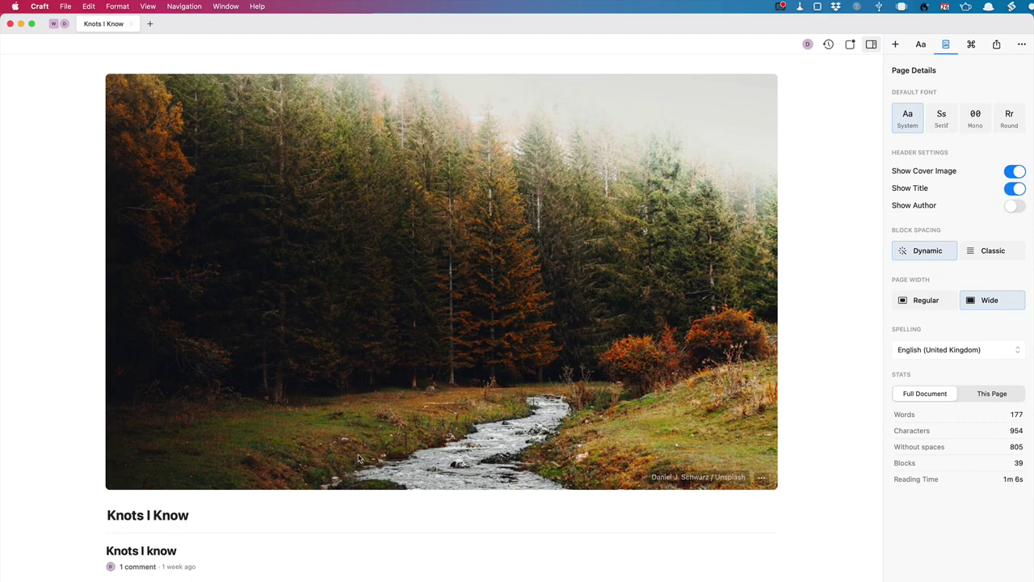
scroll(218, 548, down, 3)
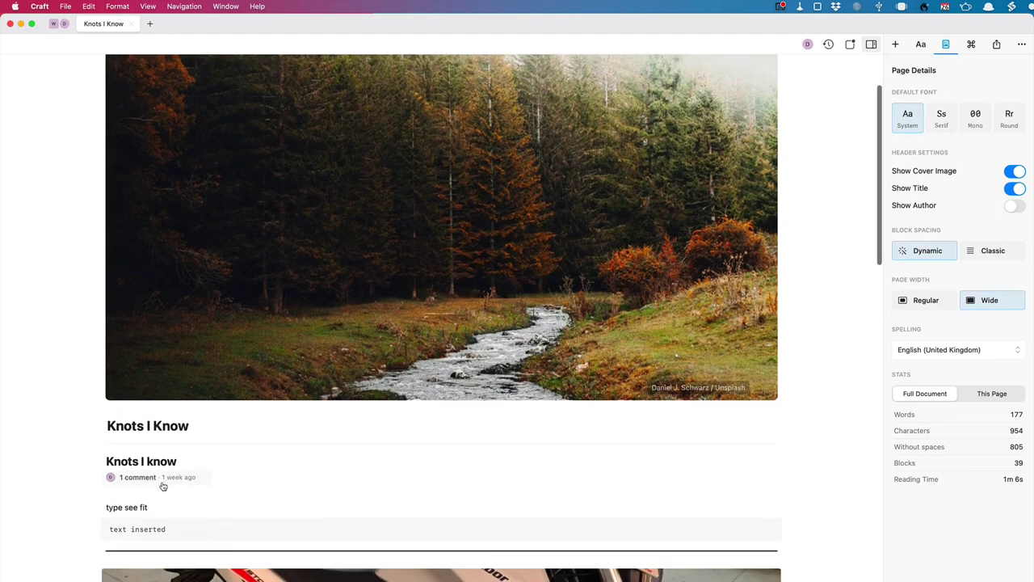
click(1017, 205)
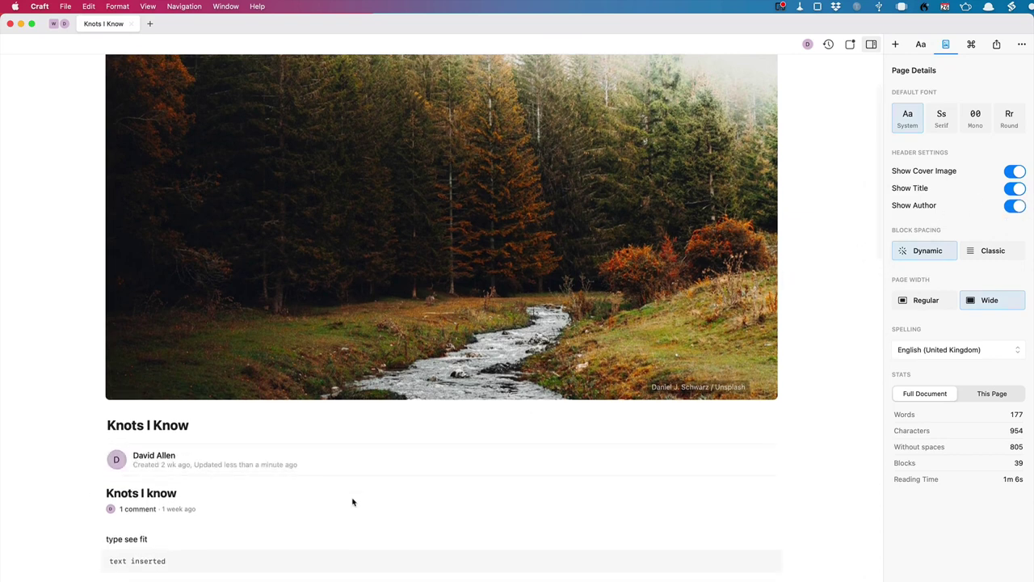
scroll(353, 502, down, 1)
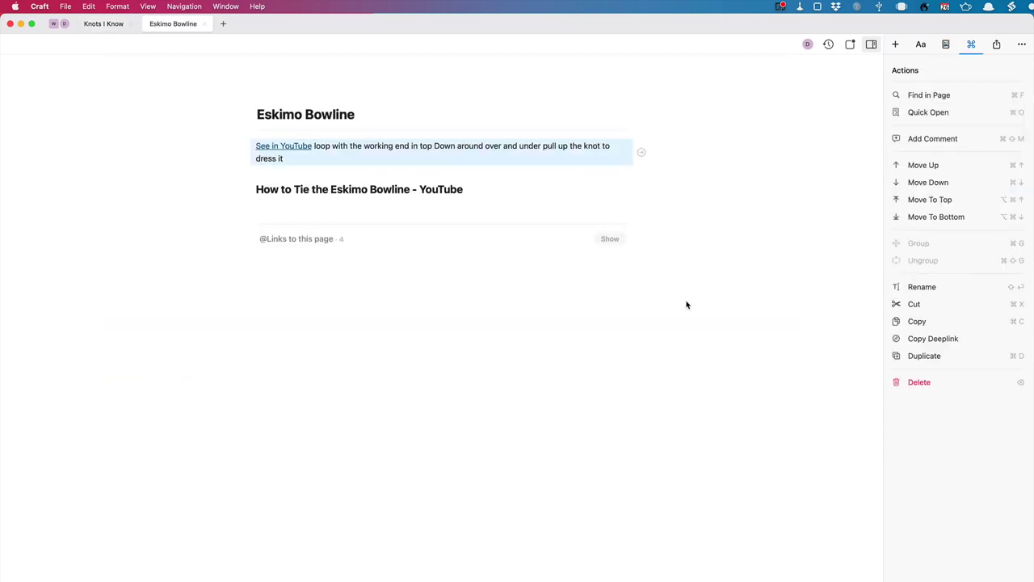
Copy the deeplink of the selected Eskimo Bowline block and paste it into a new draft in Drafts
click(937, 345)
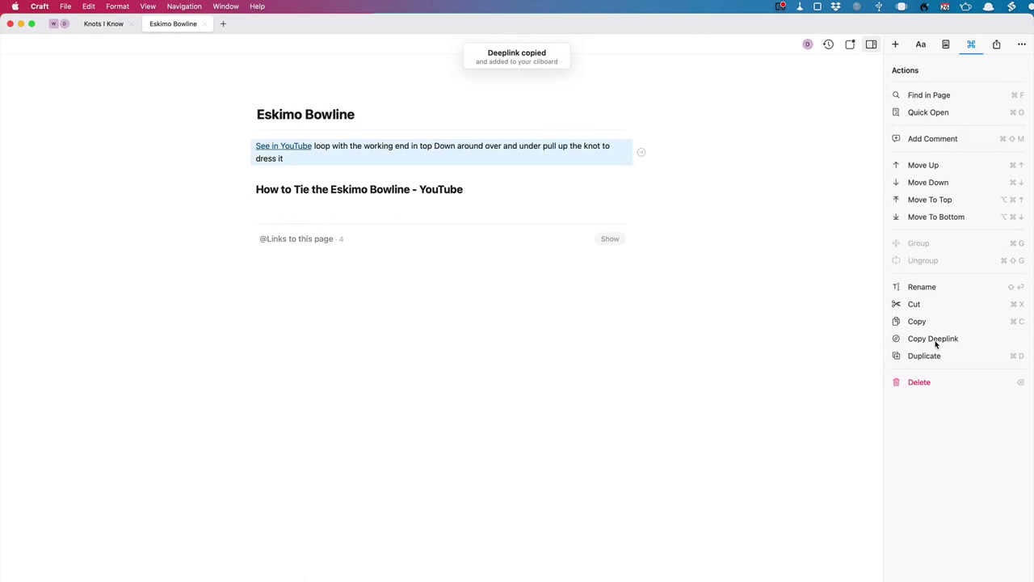
key(alt+space)
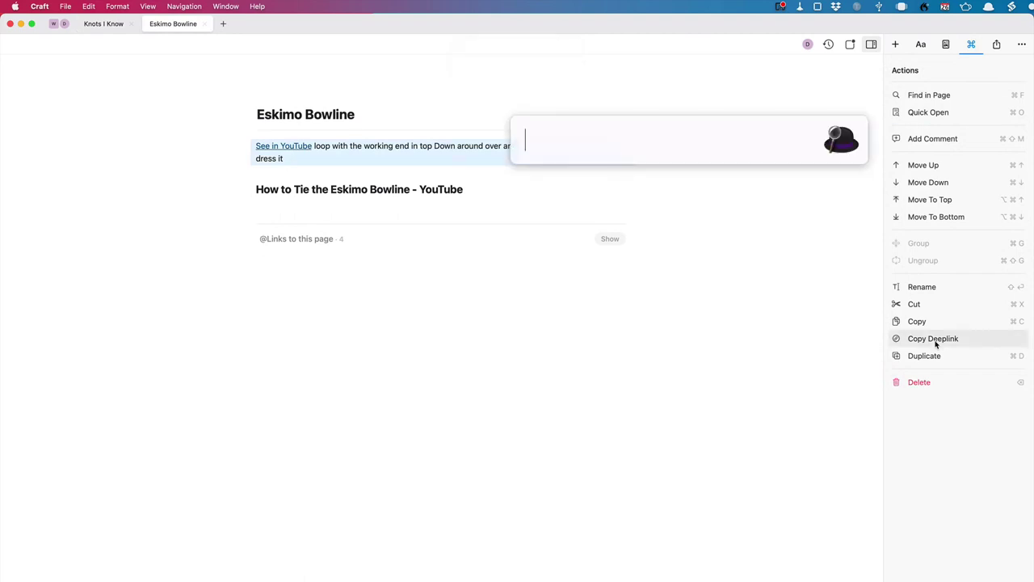
text(draf)
key(Return)
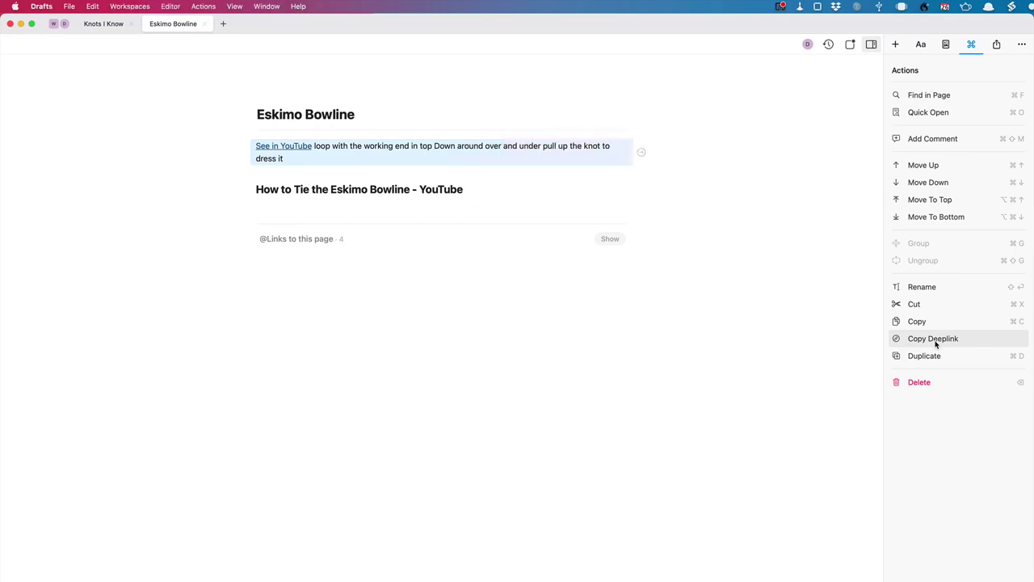
click(293, 128)
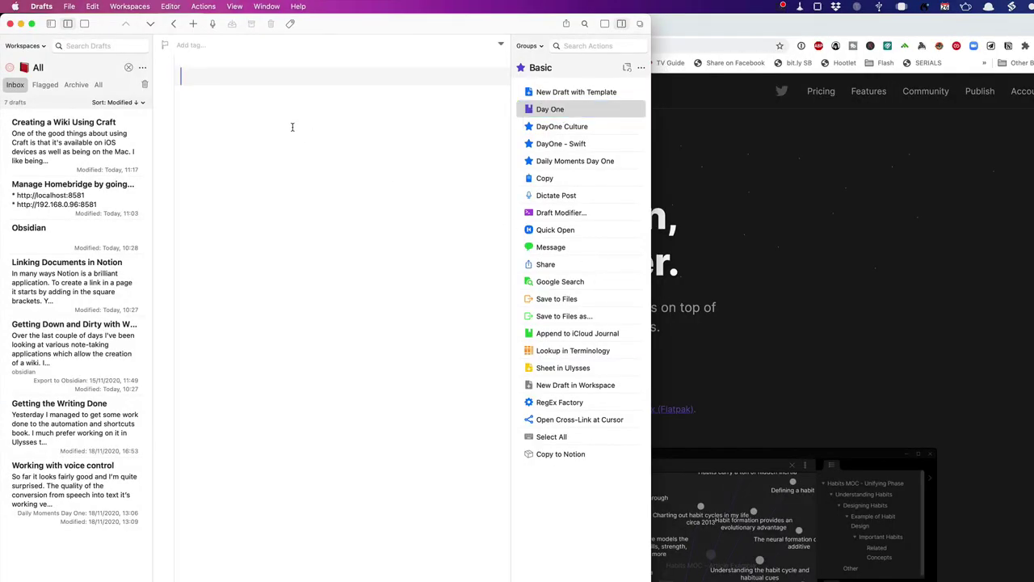
key(super+v)
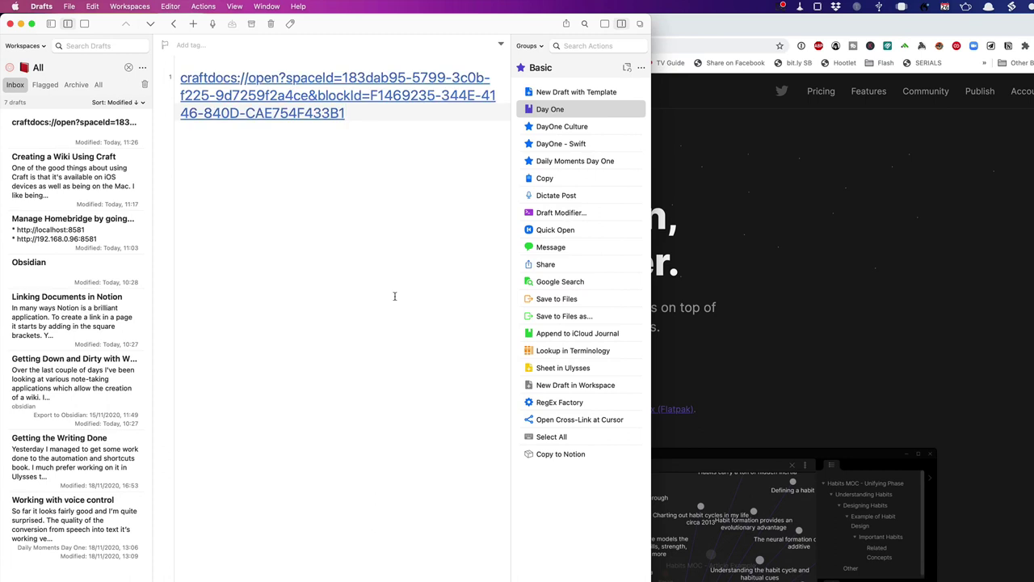
Follow the pasted deeplink back to Craft and enable the secret link for the Eskimo Bowline page
click(313, 94)
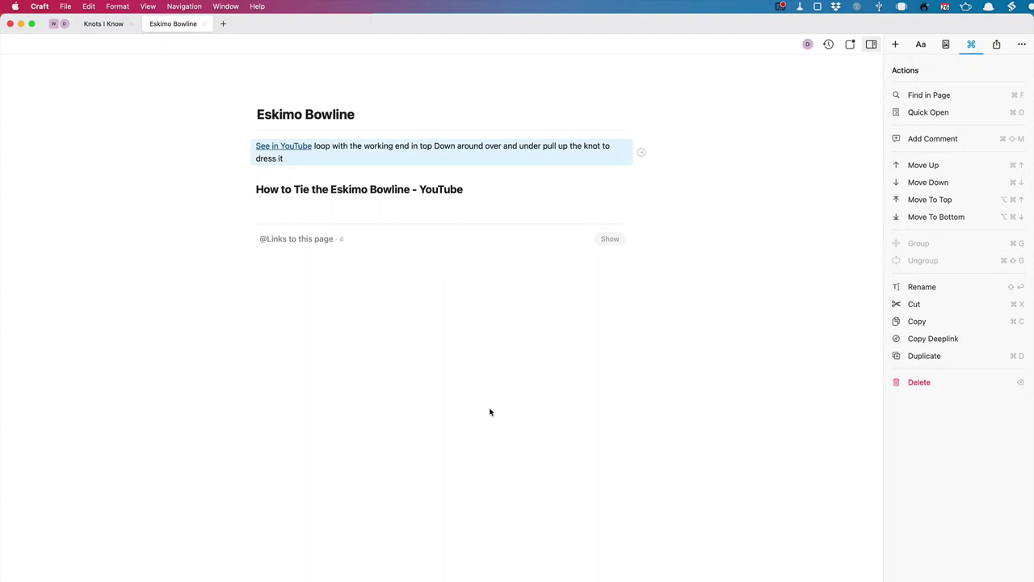
click(996, 44)
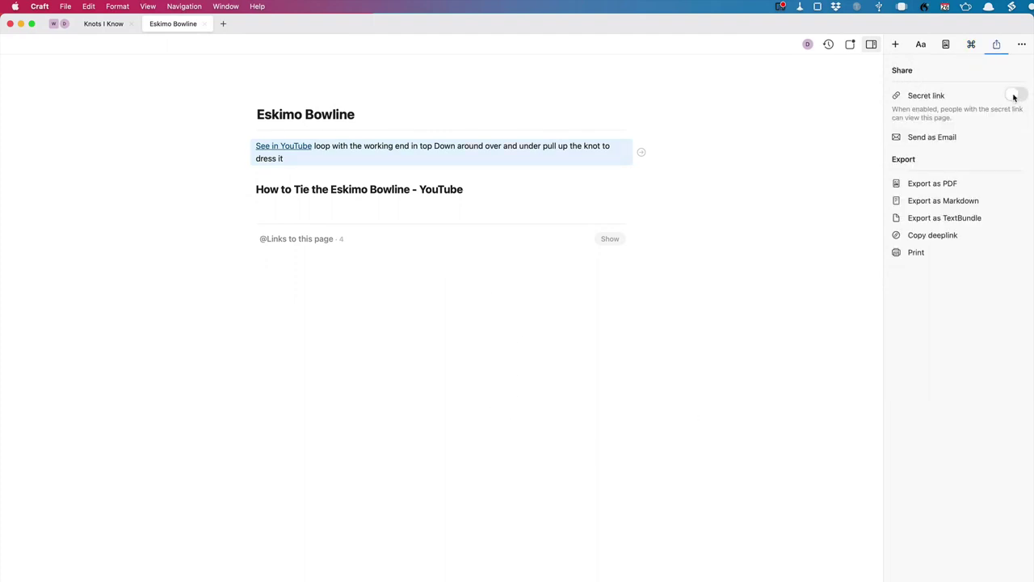
click(1015, 96)
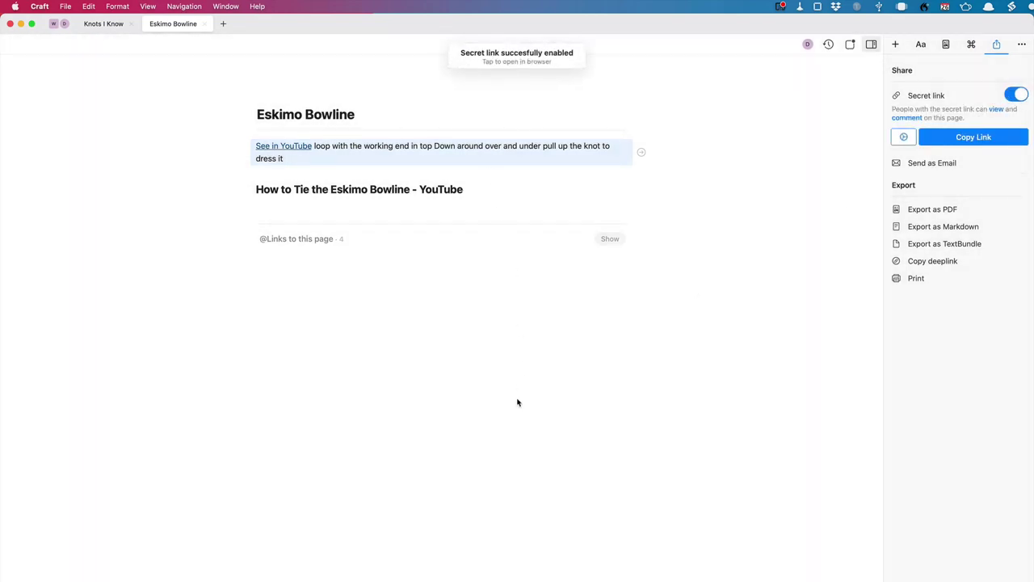
Switch to Drafts and paste the page's secret link below the deeplink, leaving an empty line between them
key(super+Tab)
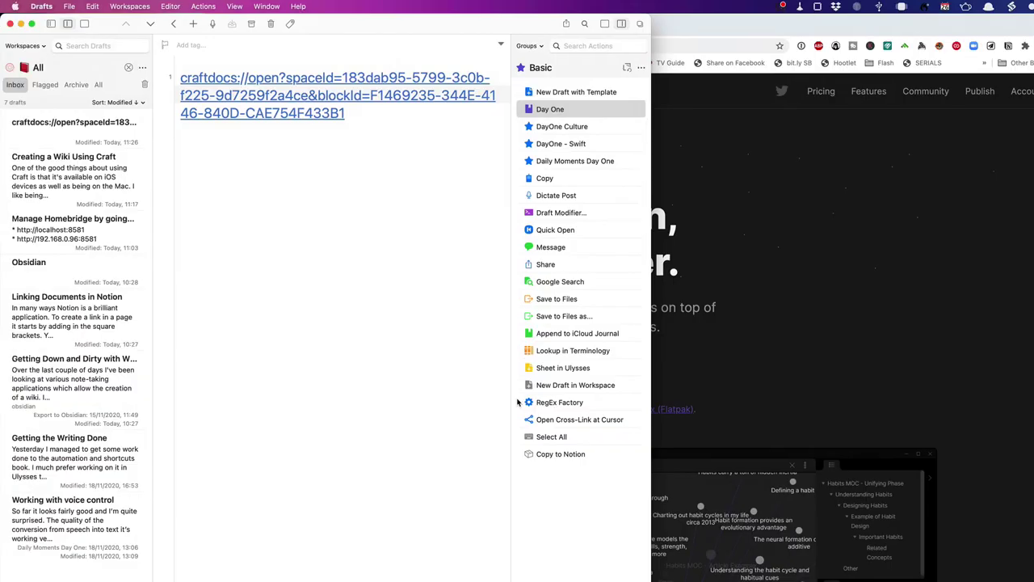
click(415, 143)
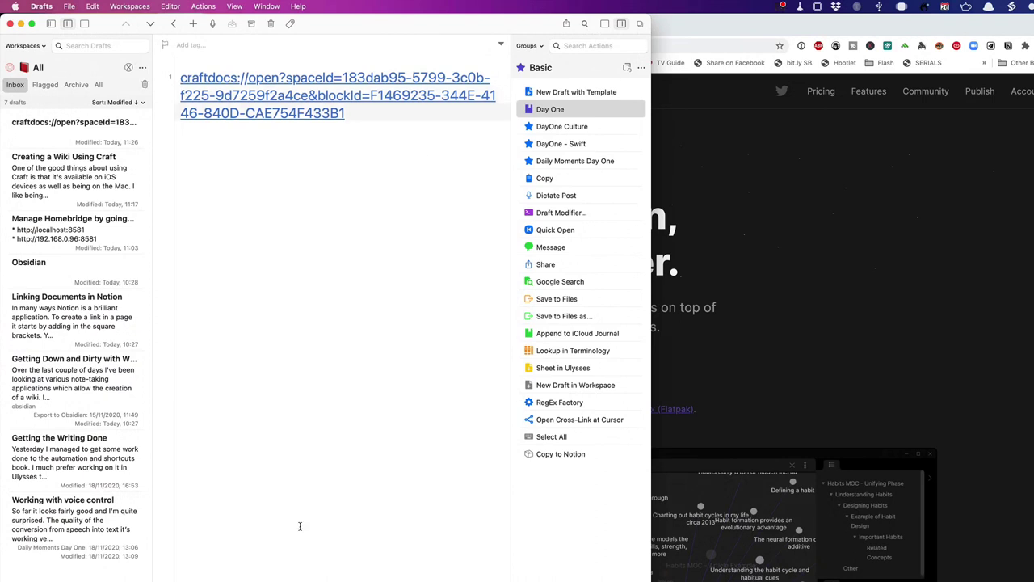
key(super+shift+l)
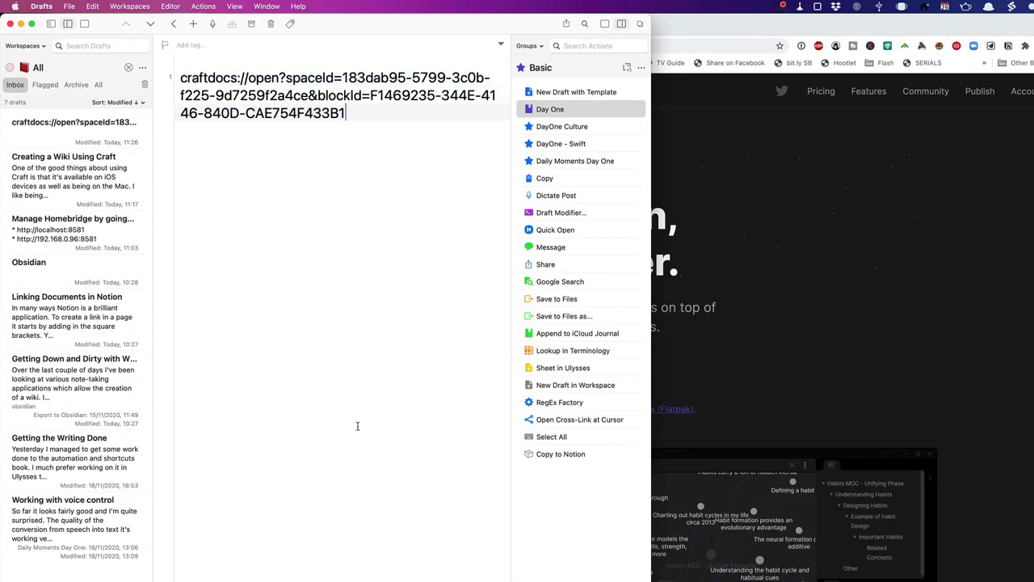
key(Return)
key(Return)
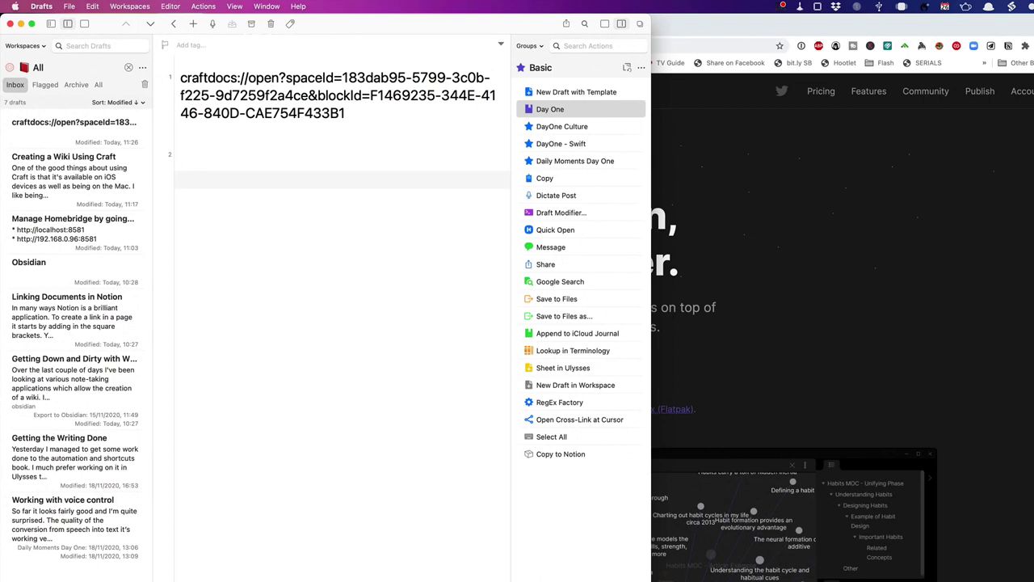
key(super+v)
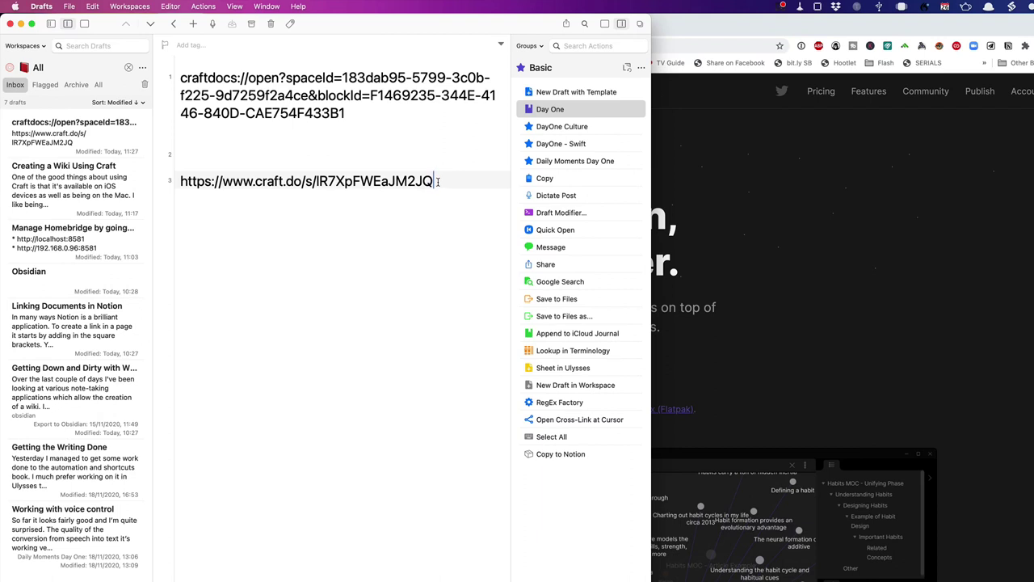
Switch to Chrome and open the copied secret link of the Eskimo Bowline page
key(super+Tab)
click(156, 45)
key(super+v)
key(Return)
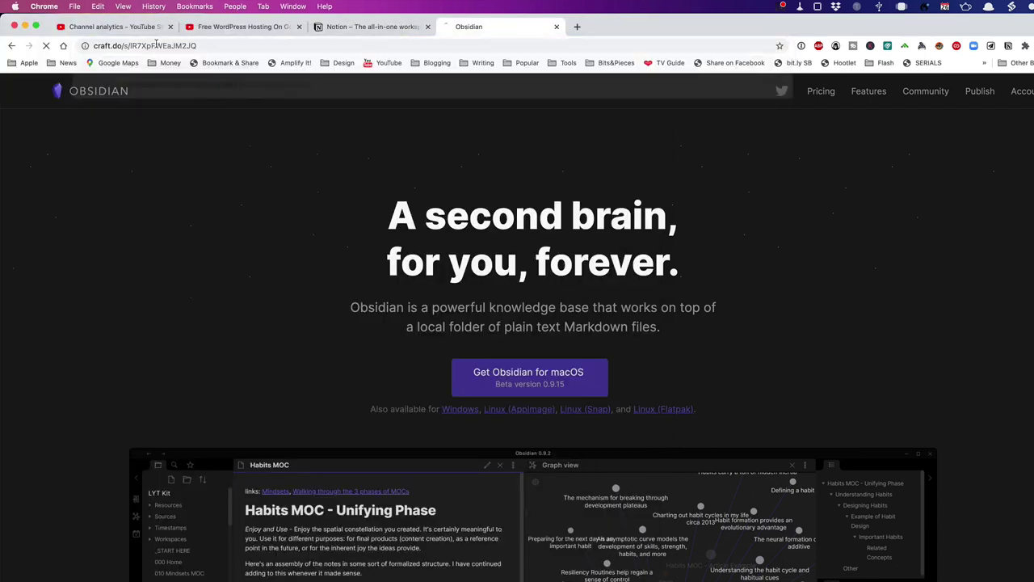
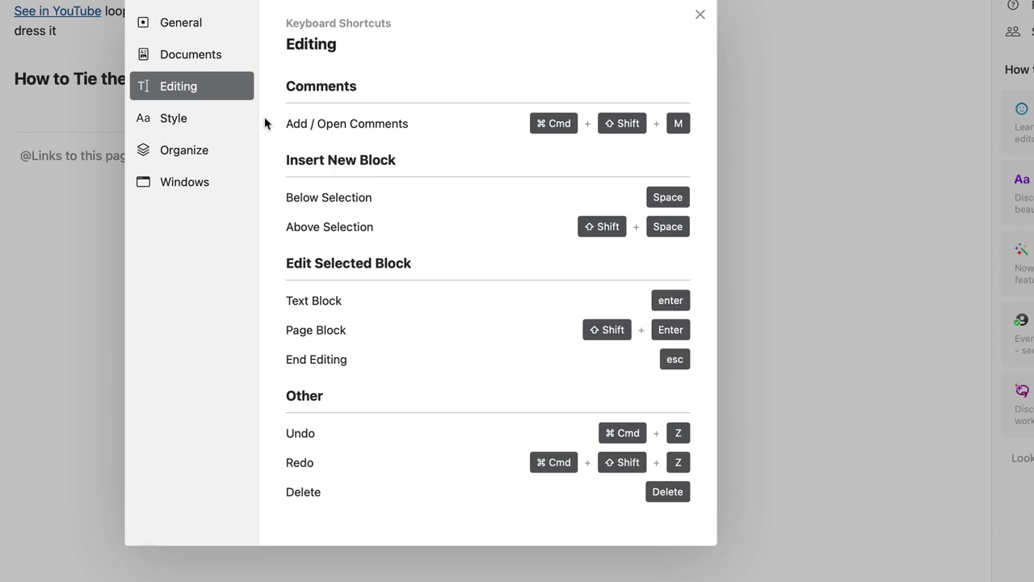
Review the Style and Organize keyboard shortcuts in Craft and close the shortcuts overview
click(233, 119)
scroll(400, 318, down, 10)
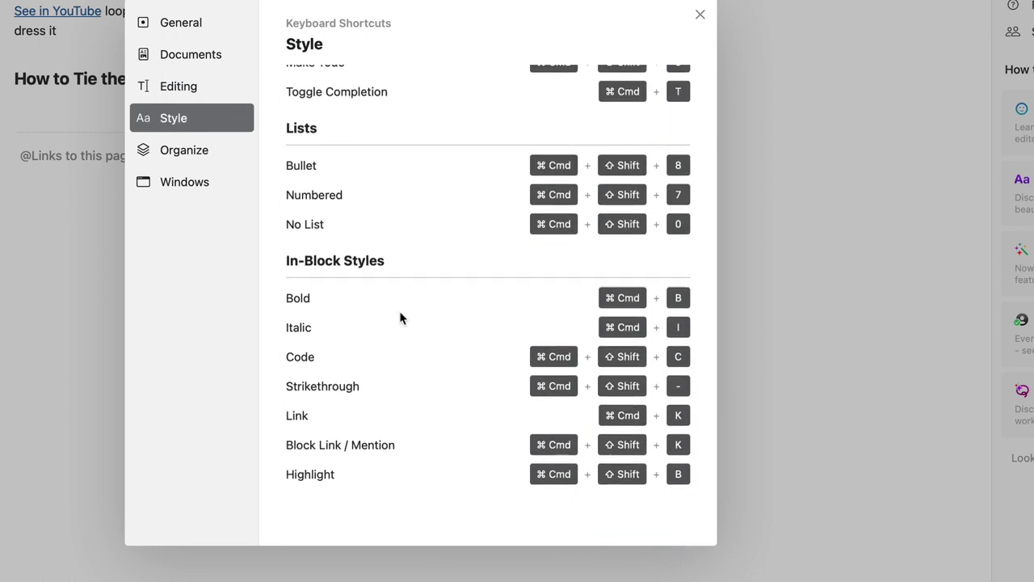
scroll(399, 318, up, 10)
click(182, 150)
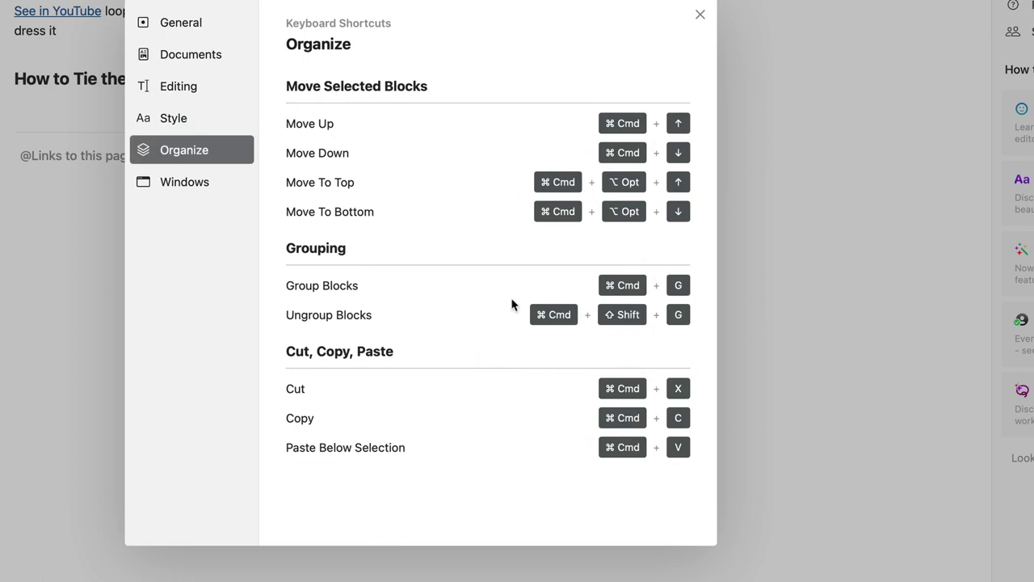
click(700, 16)
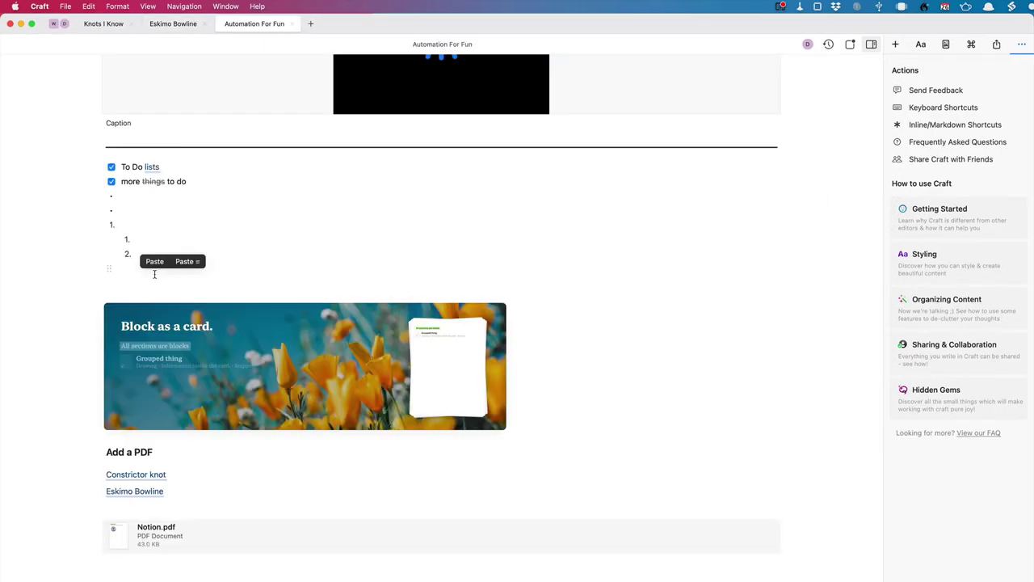
Browse the slash commands on the empty line below the numbered list in Automation For Fun, including the Decorations and Colors options
text(/)
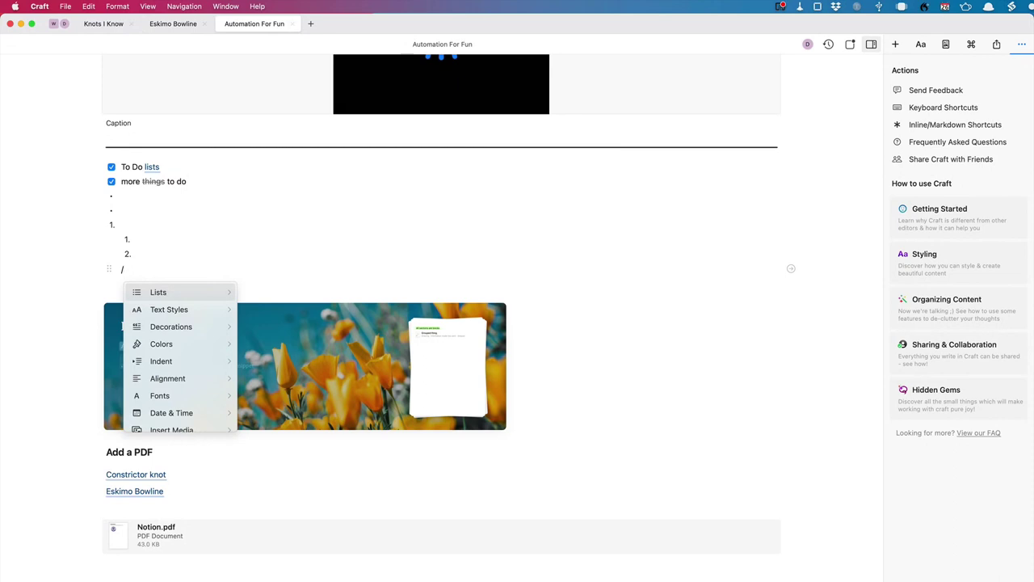
key(Down)
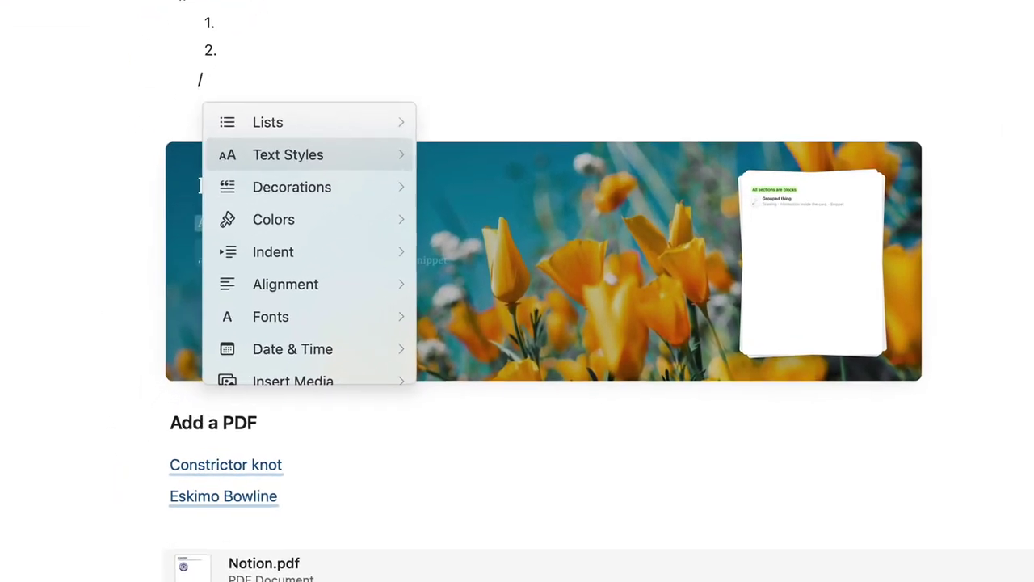
key(Down)
key(Right)
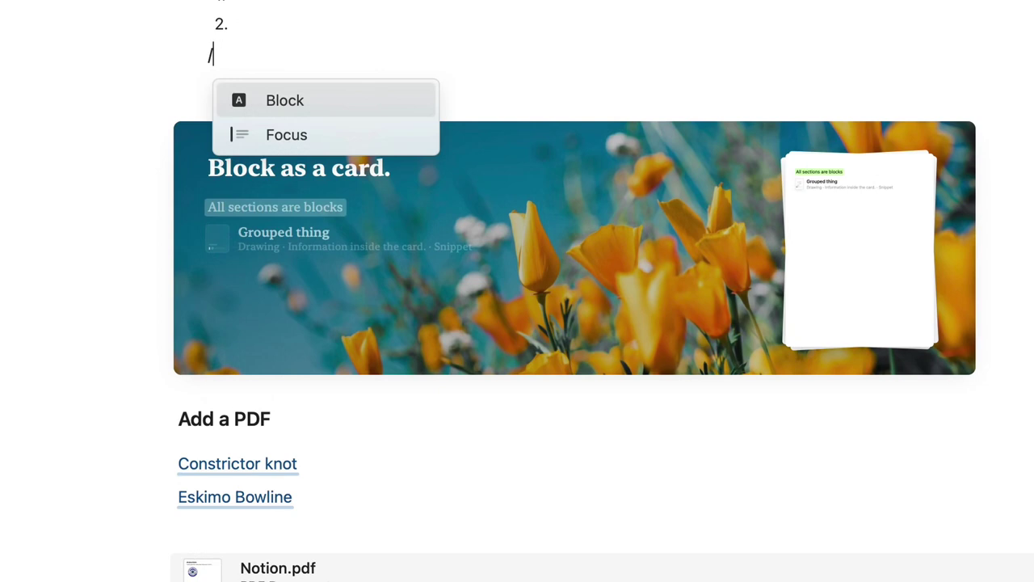
key(Left)
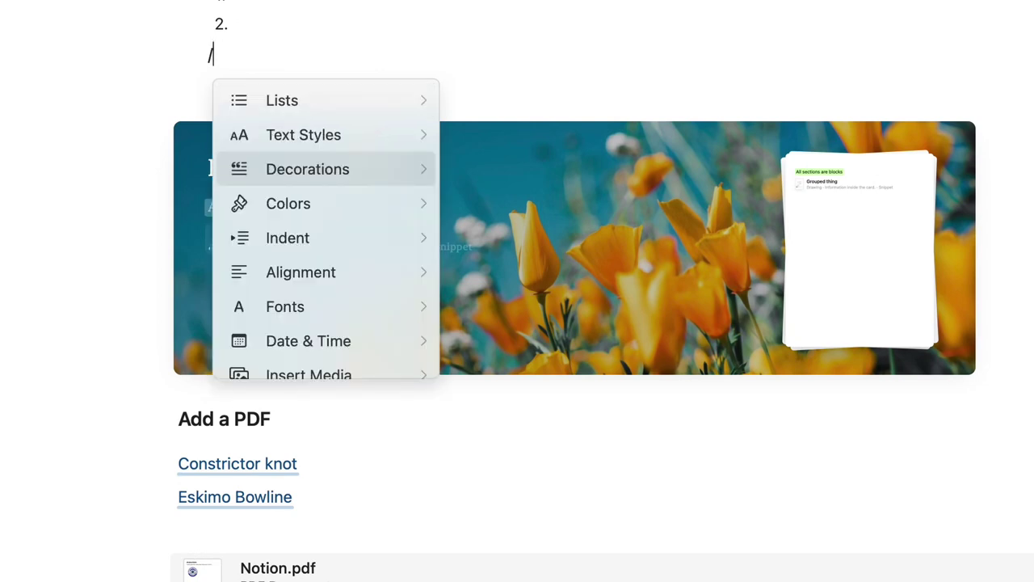
key(Down)
key(Right)
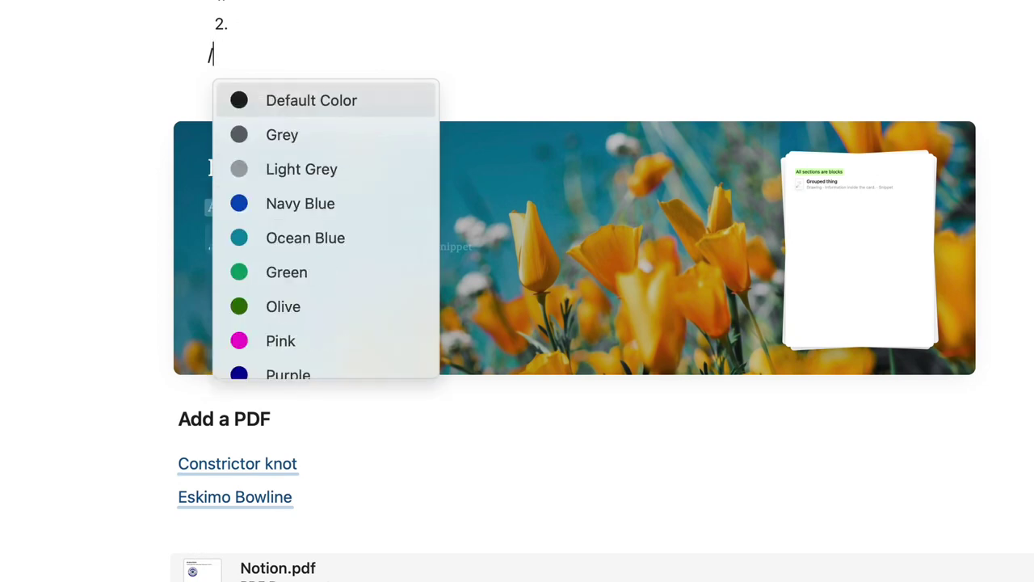
key(Left)
key(Down)
key(Down)
key(Down)
key(Down)
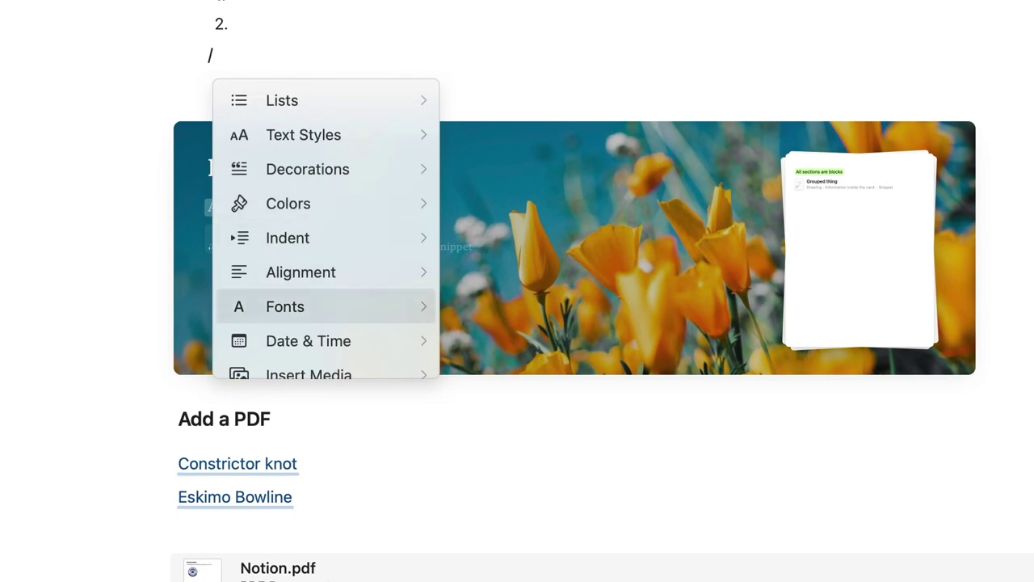
key(Down)
key(Down)
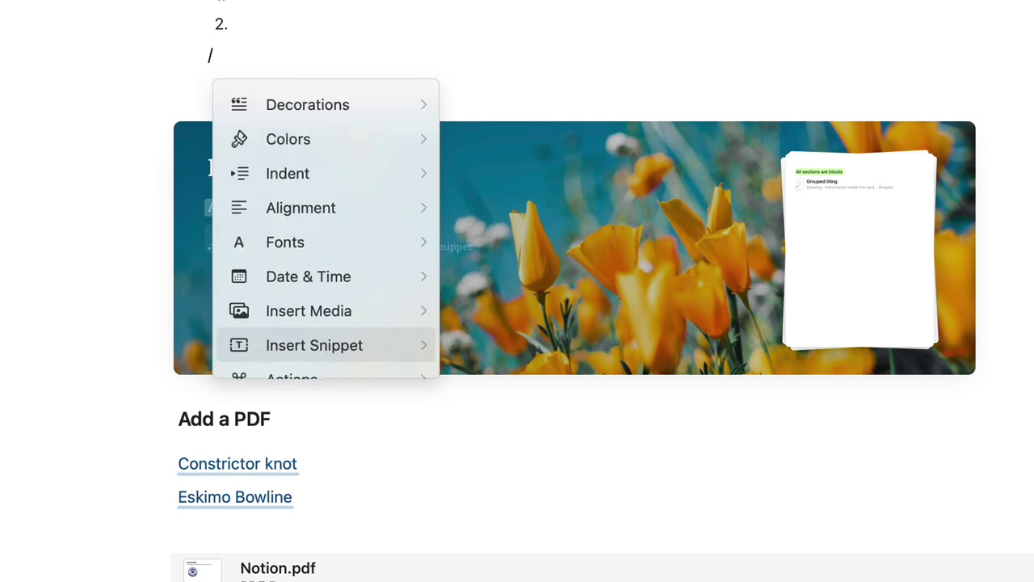
key(Down)
key(Down)
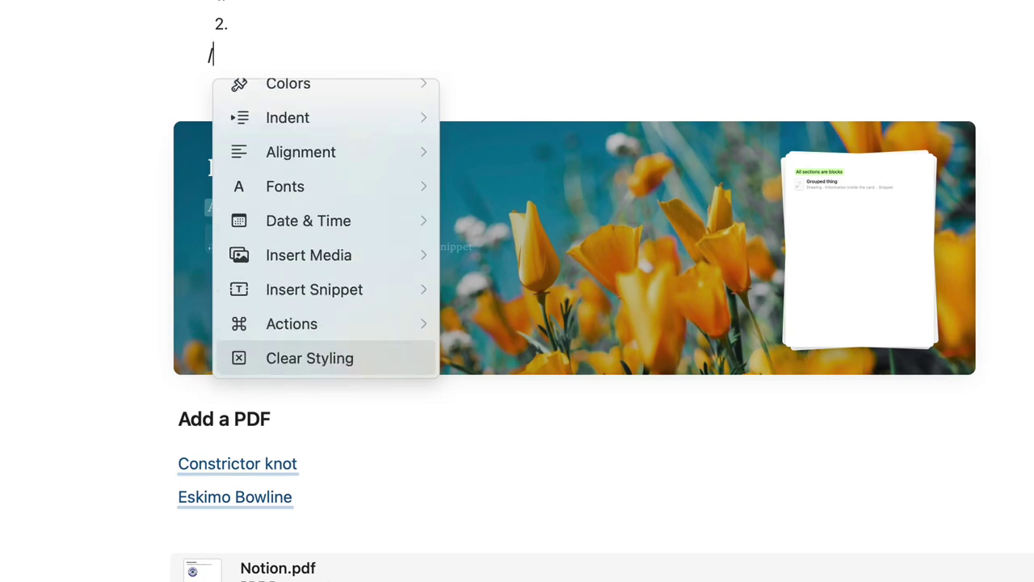
key(BackSpace)
Add links to a new document "infor" and to Add a PDF in that block, and move it directly below the Title heading
text(@infor)
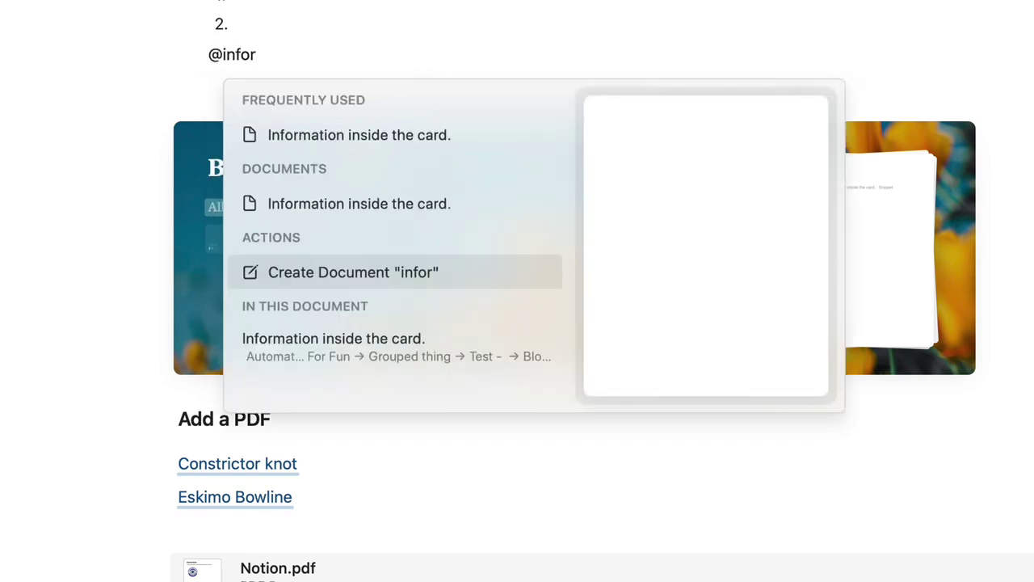
key(Return)
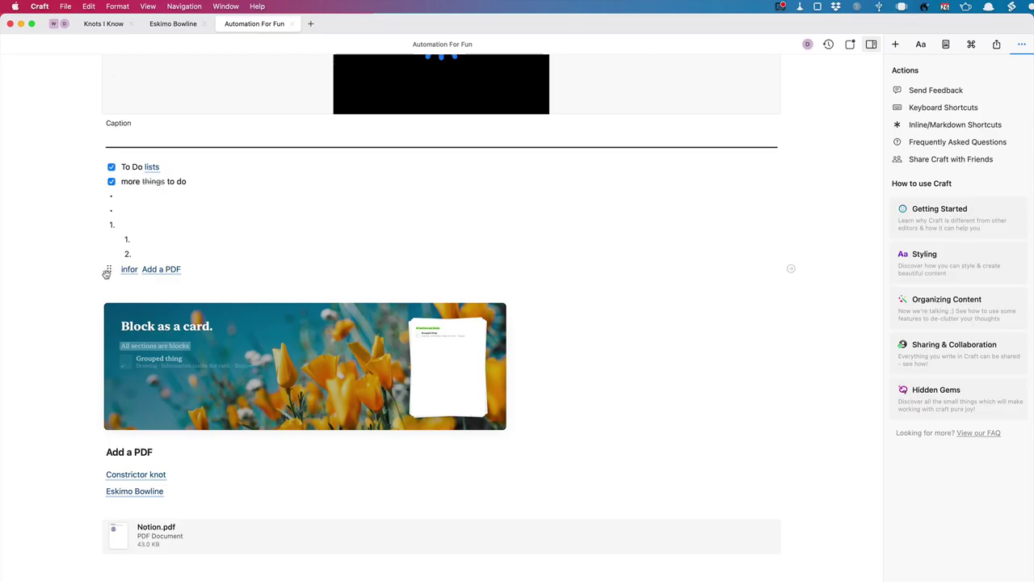
drag(107, 272, 129, 122)
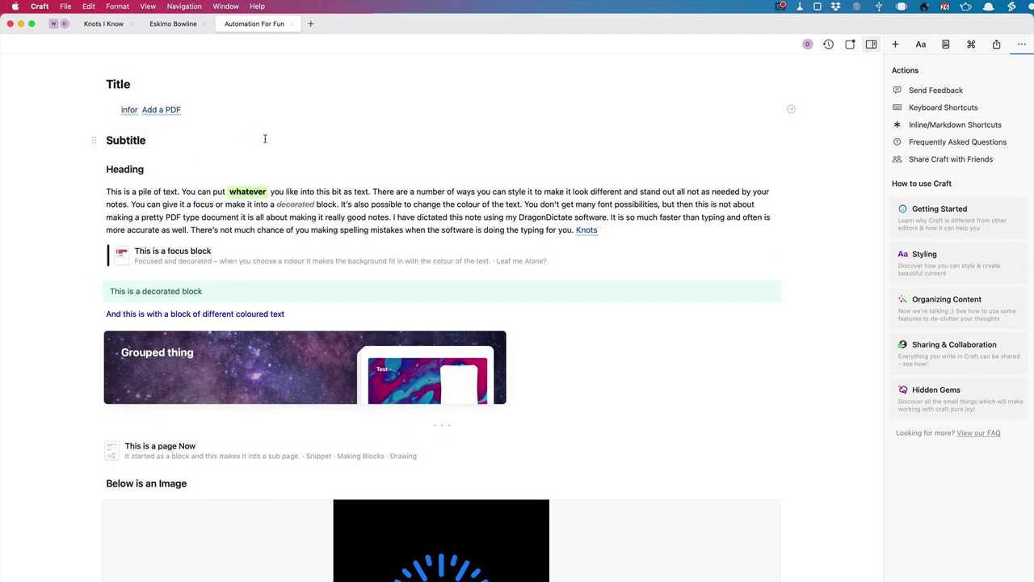
Follow the Add a PDF link in the moved block to its heading
click(158, 112)
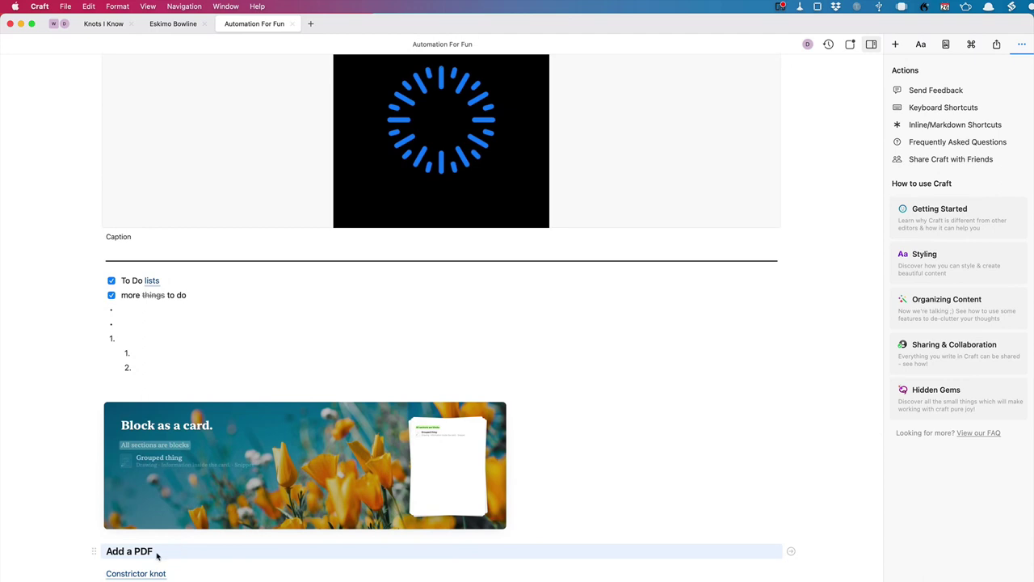
click(185, 554)
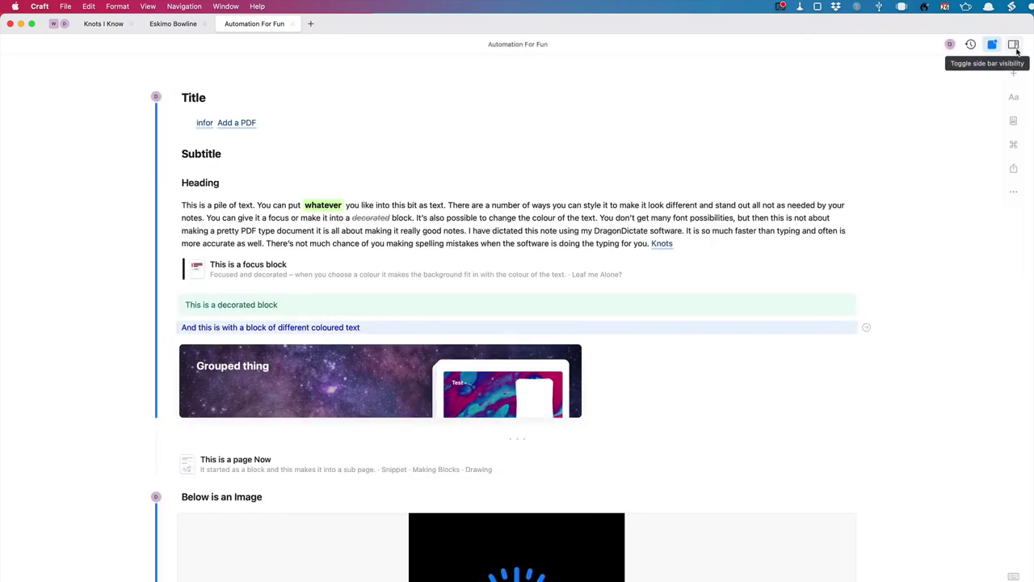
Toggle the sidebar and examine the compact Insert, Style, Page Details, Actions, Share and help options in turn
click(1016, 51)
click(874, 47)
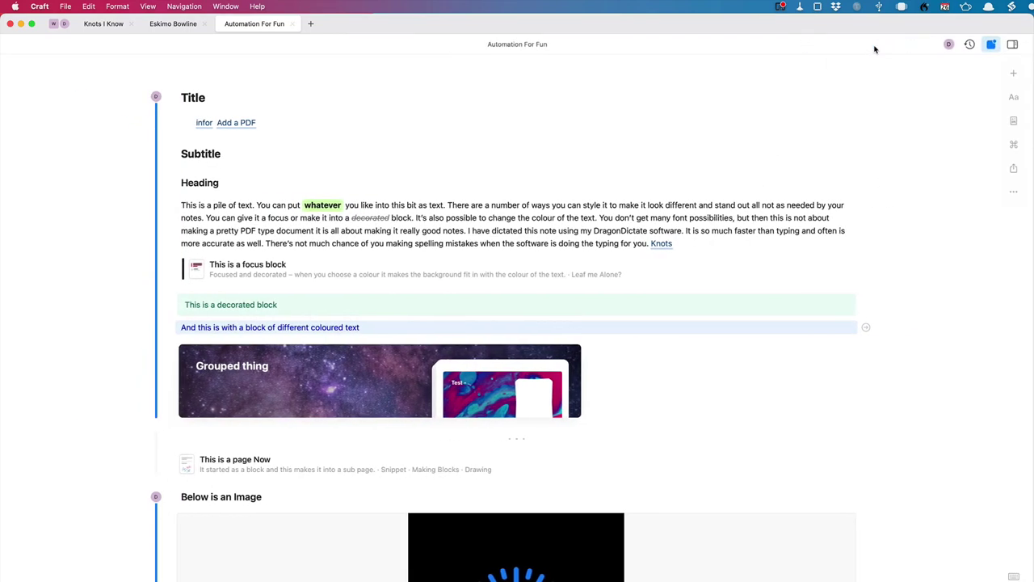
click(1010, 94)
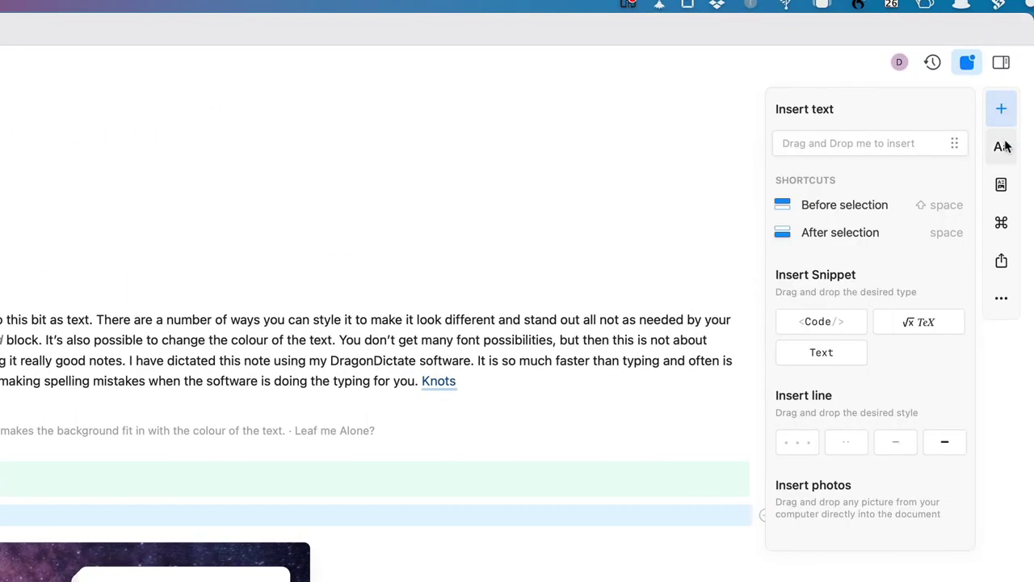
click(1004, 145)
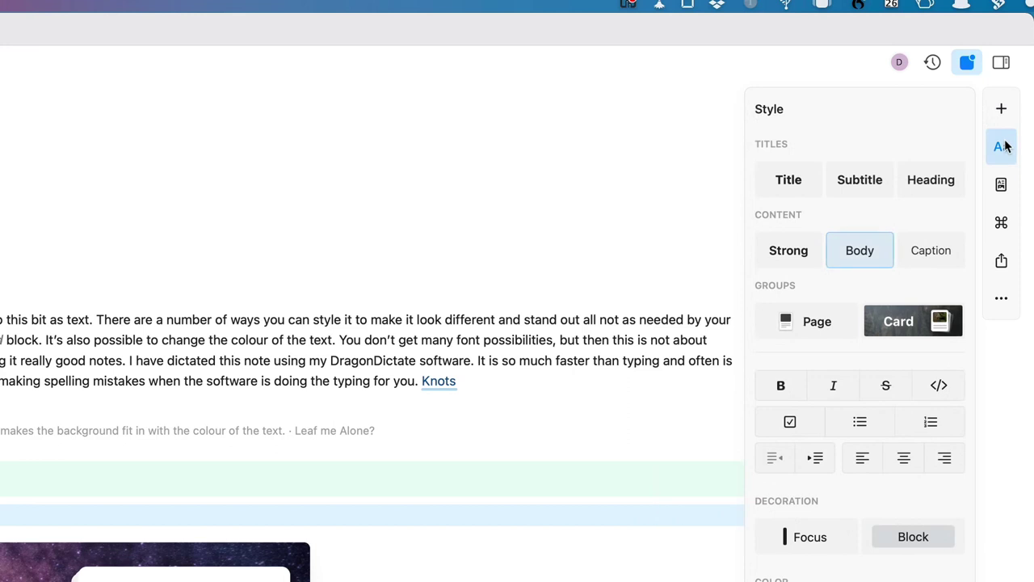
click(1001, 188)
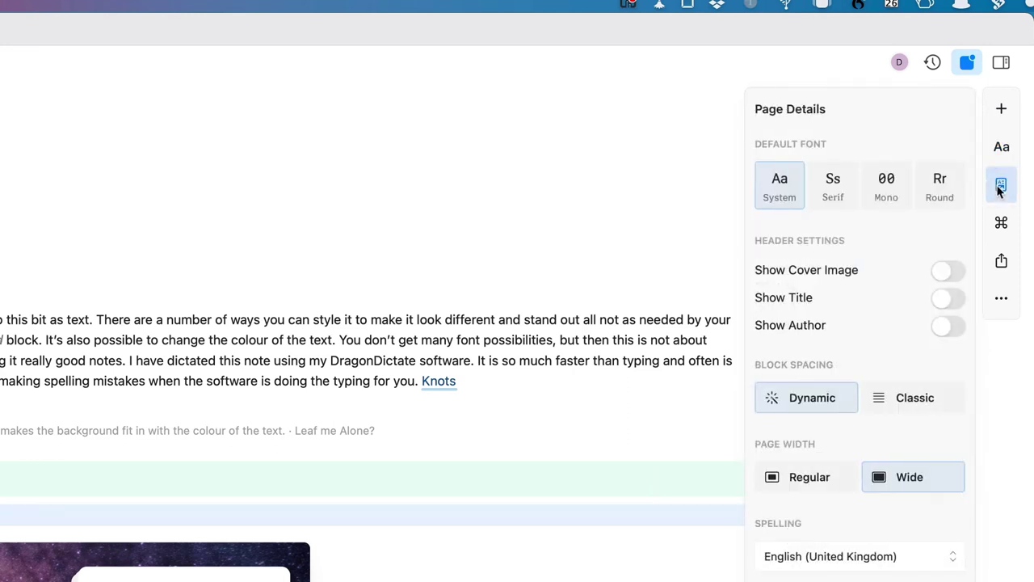
click(1003, 226)
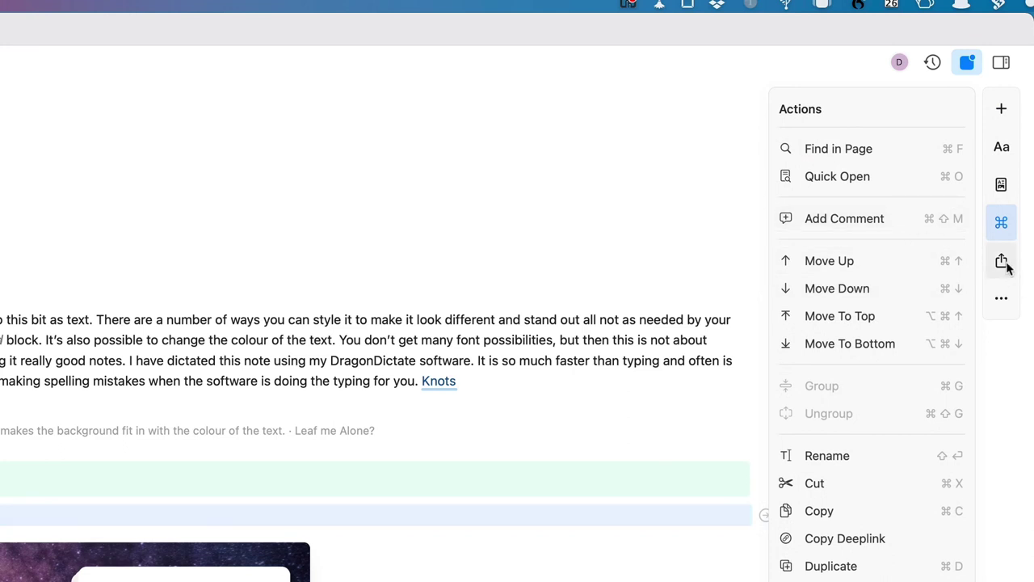
click(1003, 263)
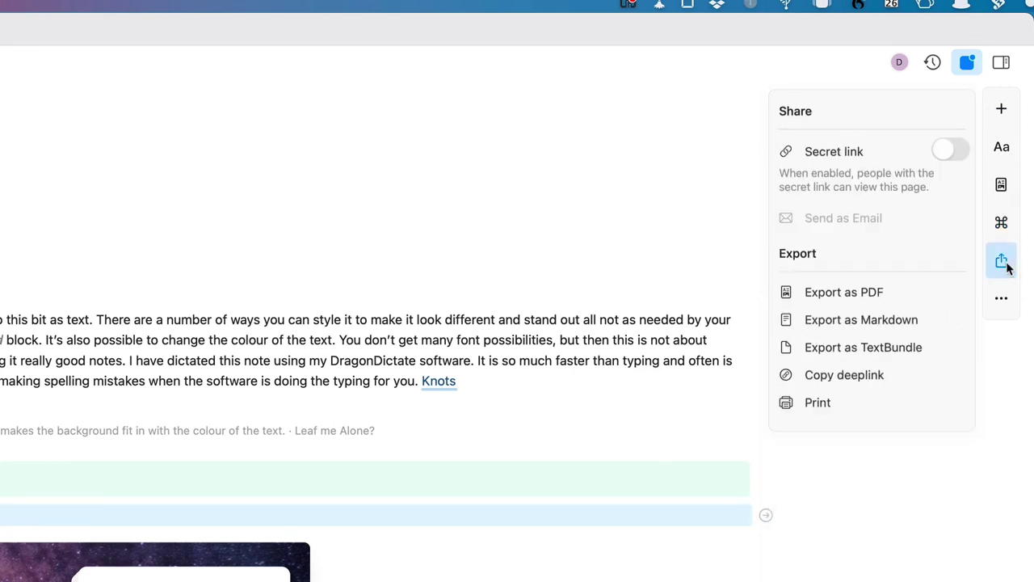
click(1001, 300)
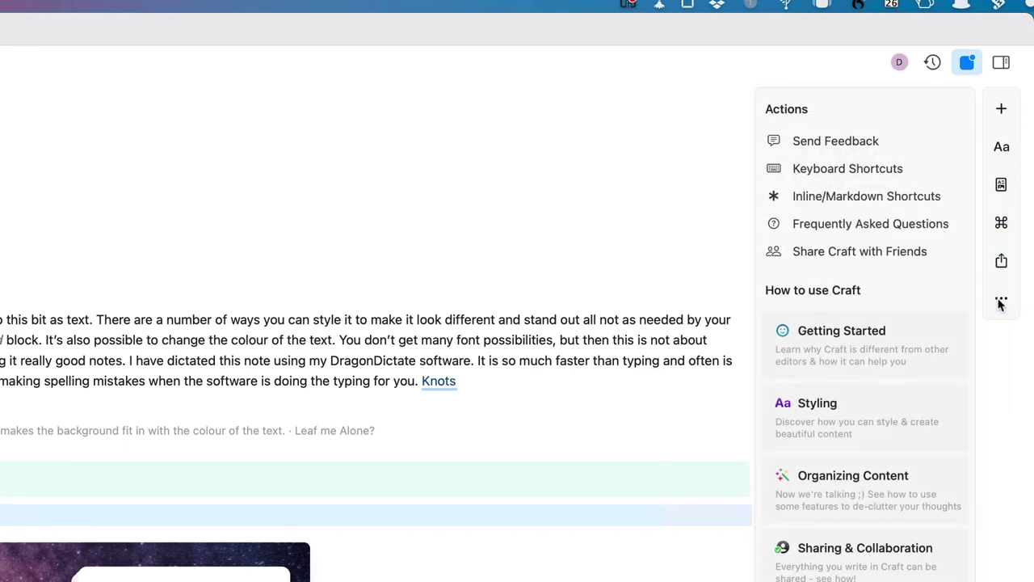